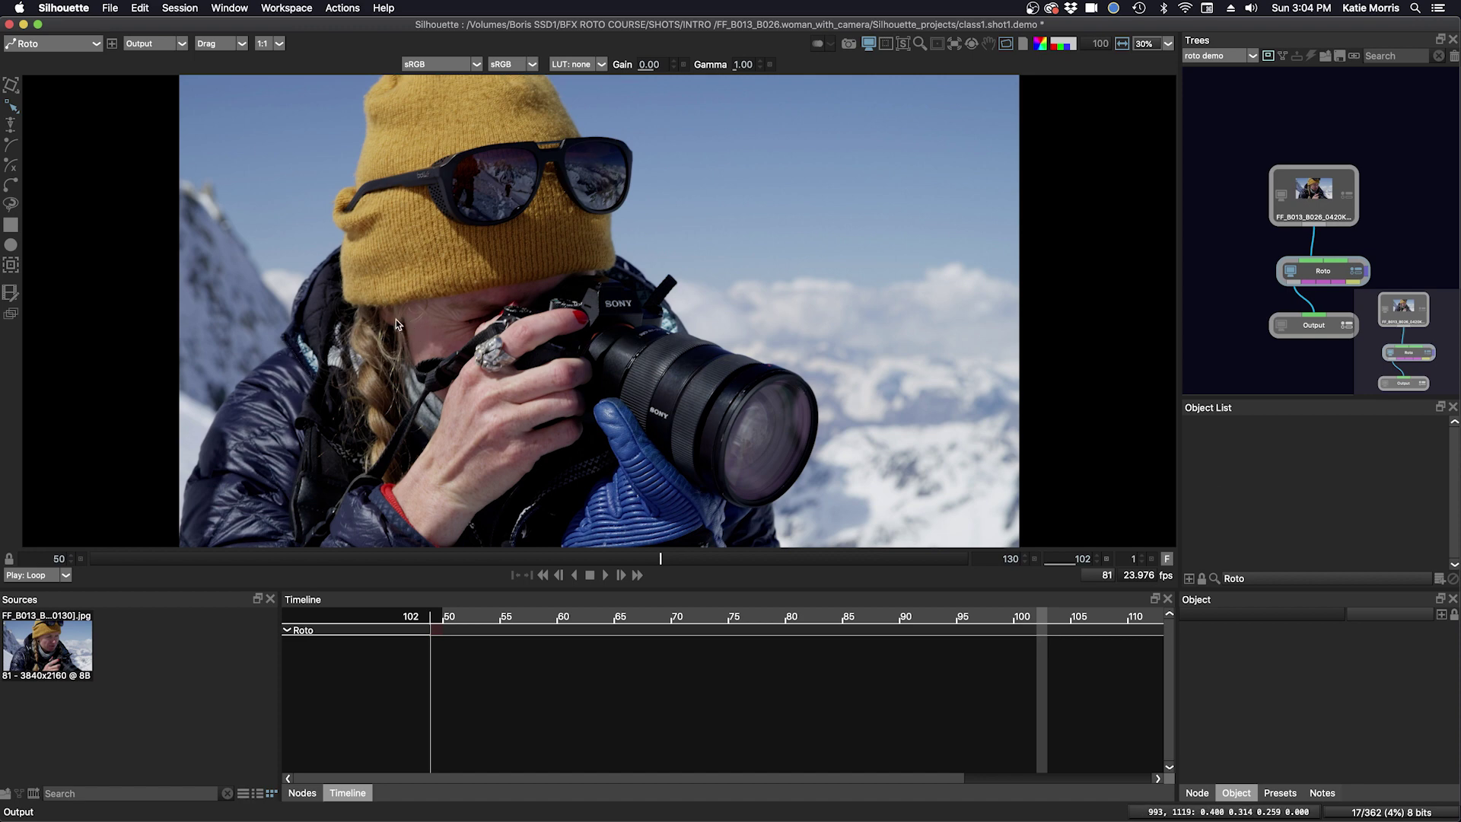
Step: Draw an open B-spline along the longest curved hair strand below the hat's brim and adjust its end point
scroll(404, 320, "up", 2)
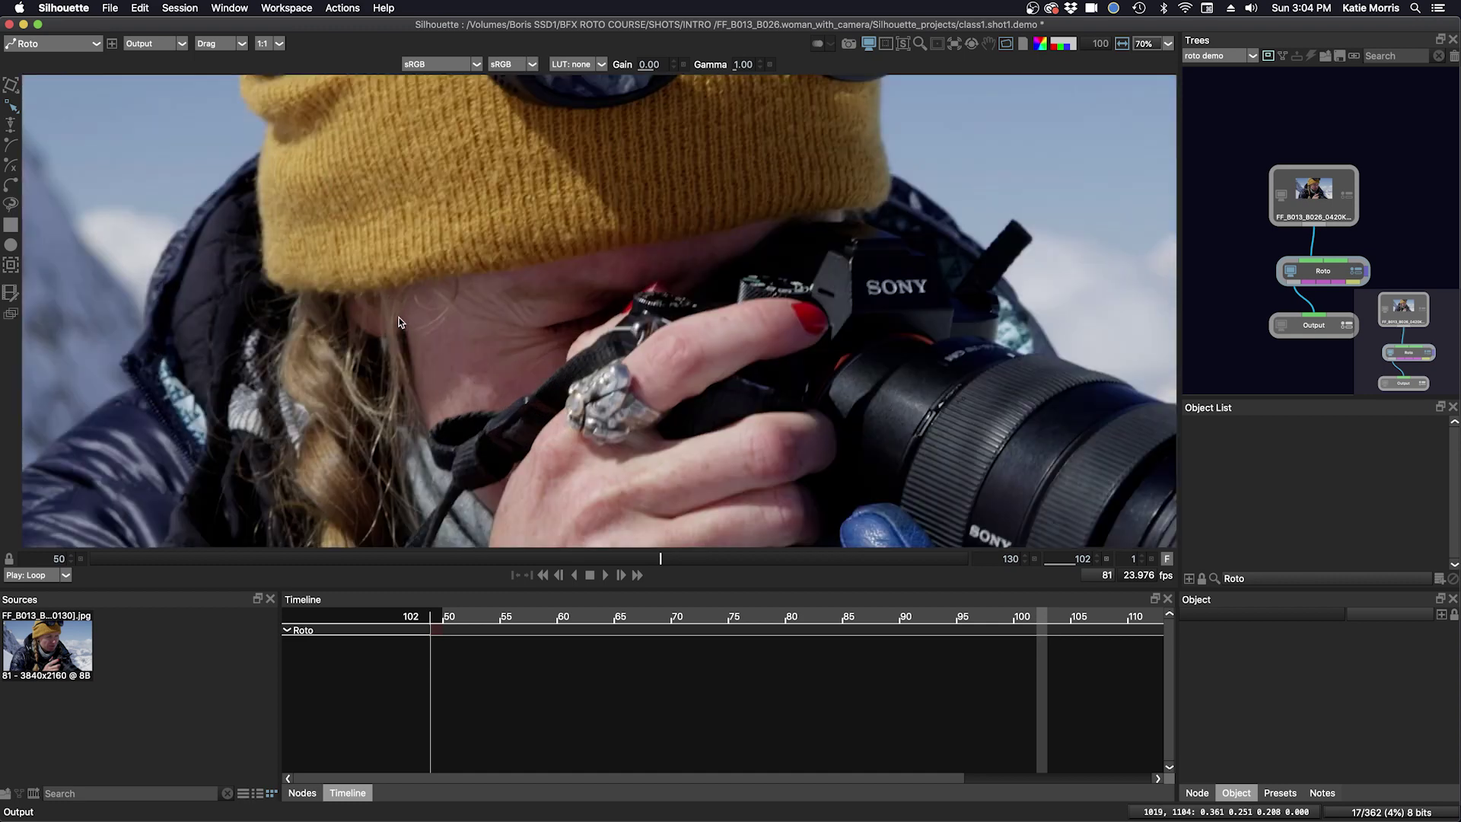
scroll(404, 319, "up", 3)
left_click_drag(428, 312, 671, 331)
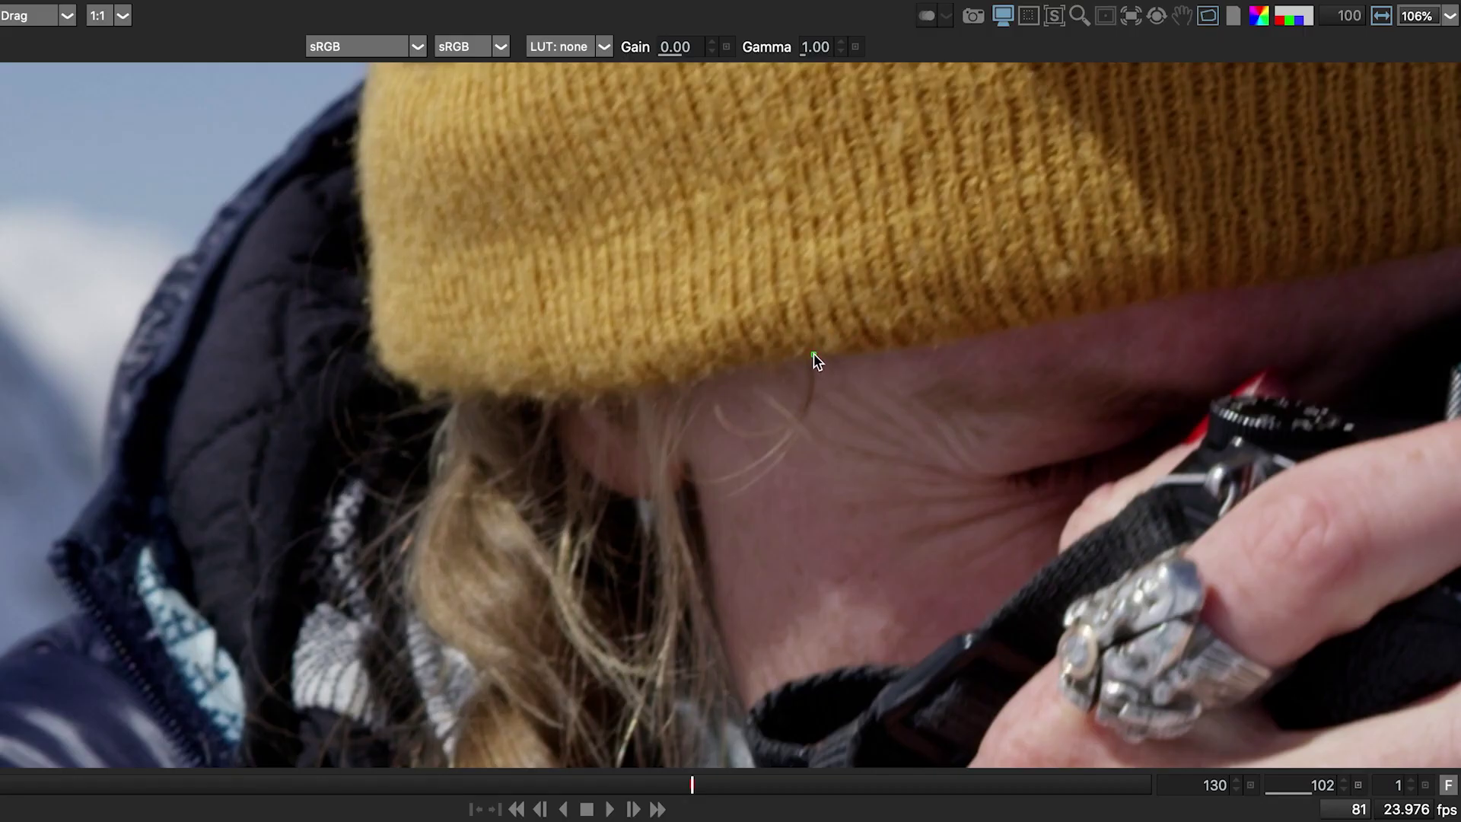
left_click(721, 479)
left_click(673, 466)
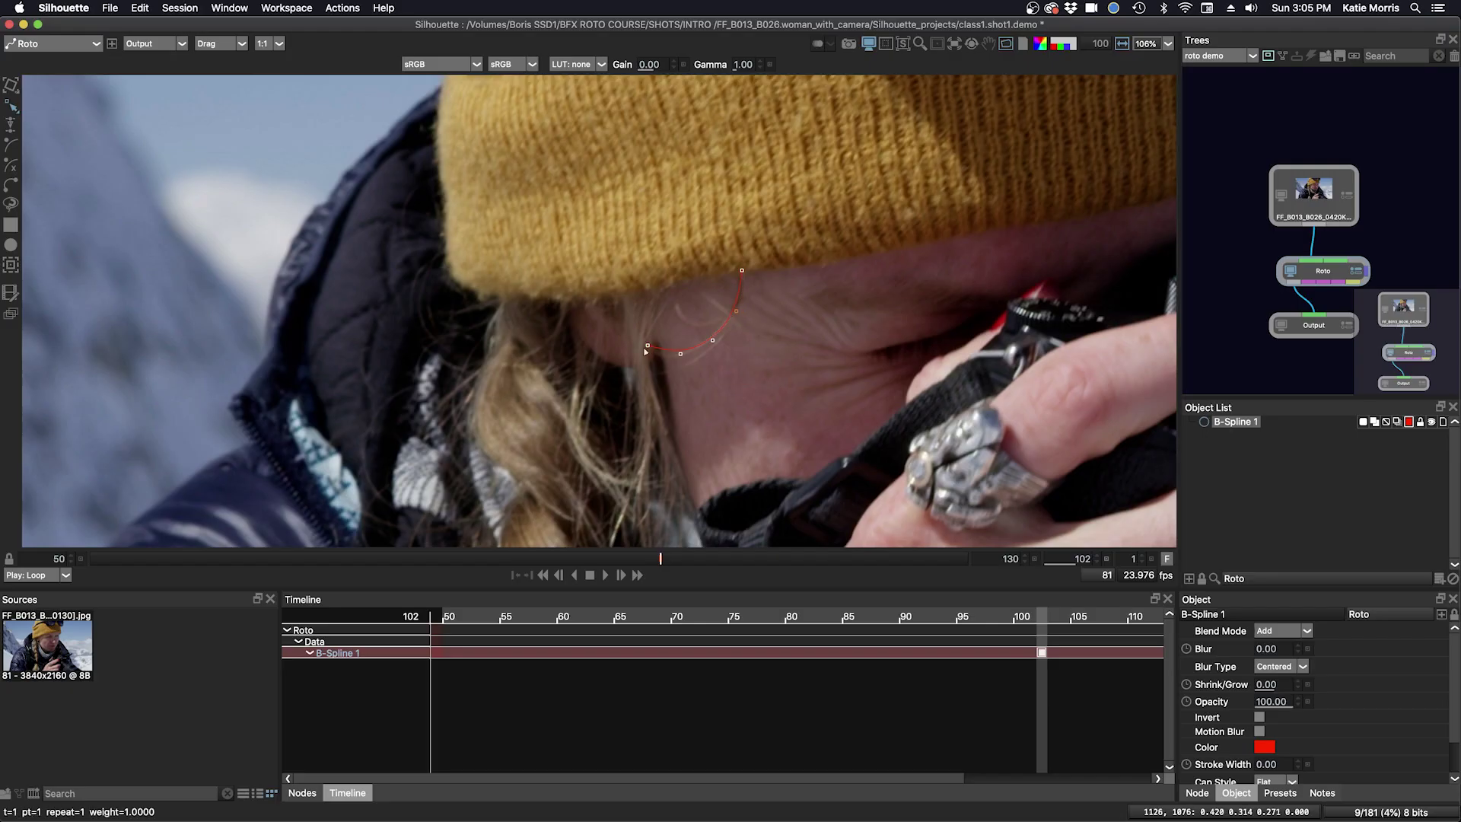
left_click_drag(645, 351, 652, 356)
Step: Set the control handle size to 5 in the Shape preferences
key("super+comma")
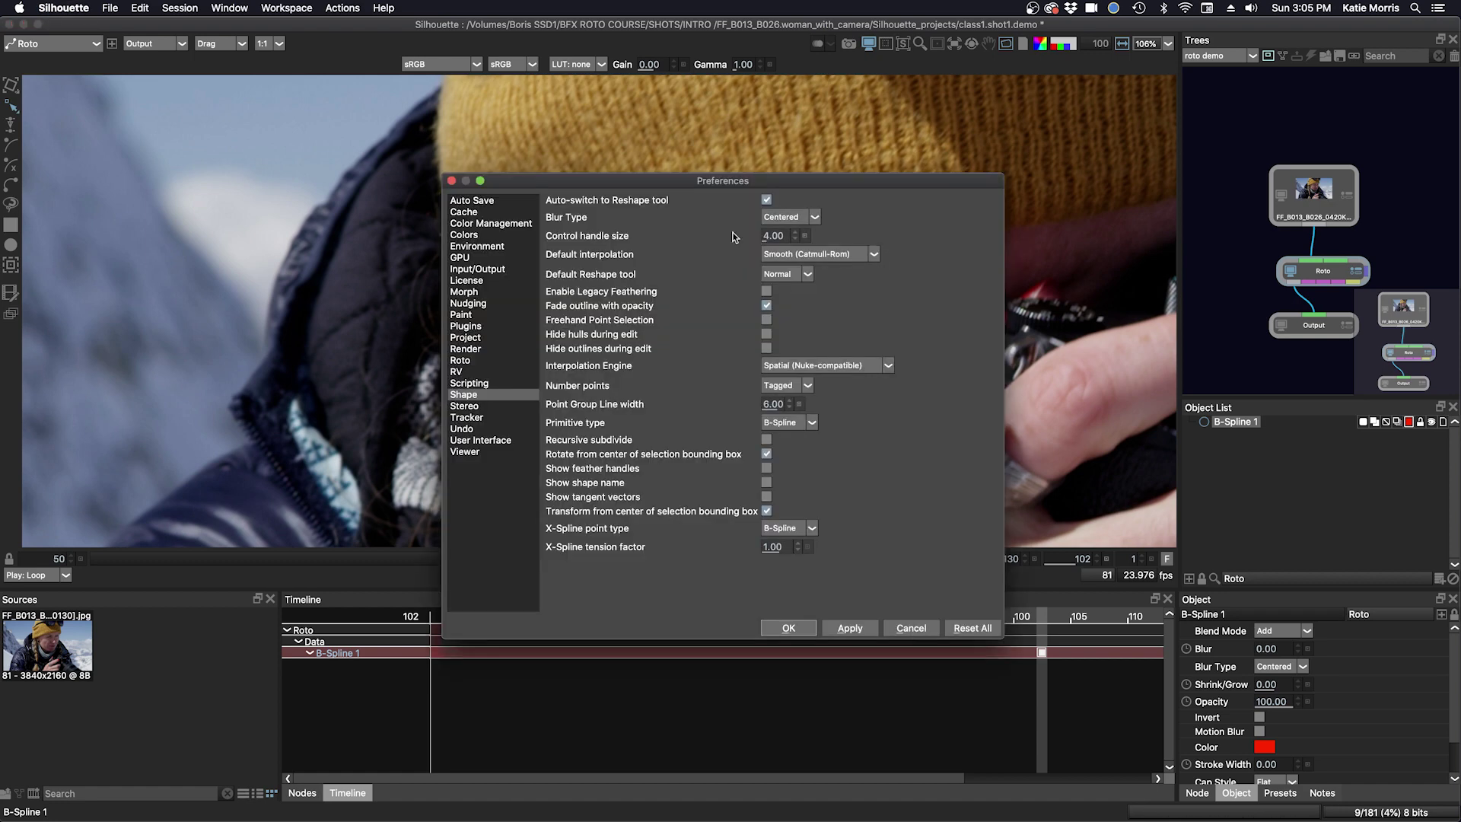
left_click_drag(725, 176, 327, 125)
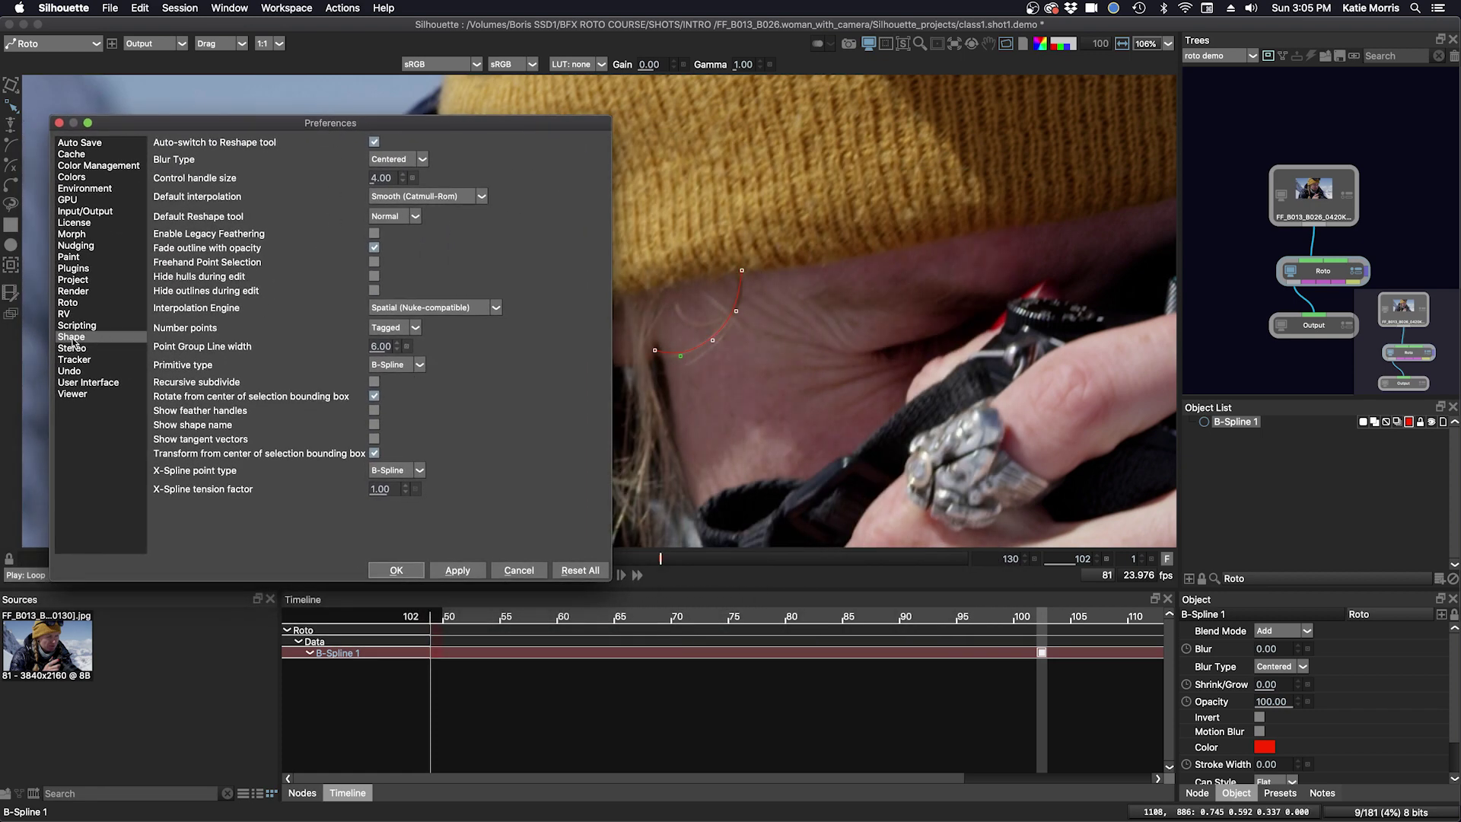
left_click(379, 179)
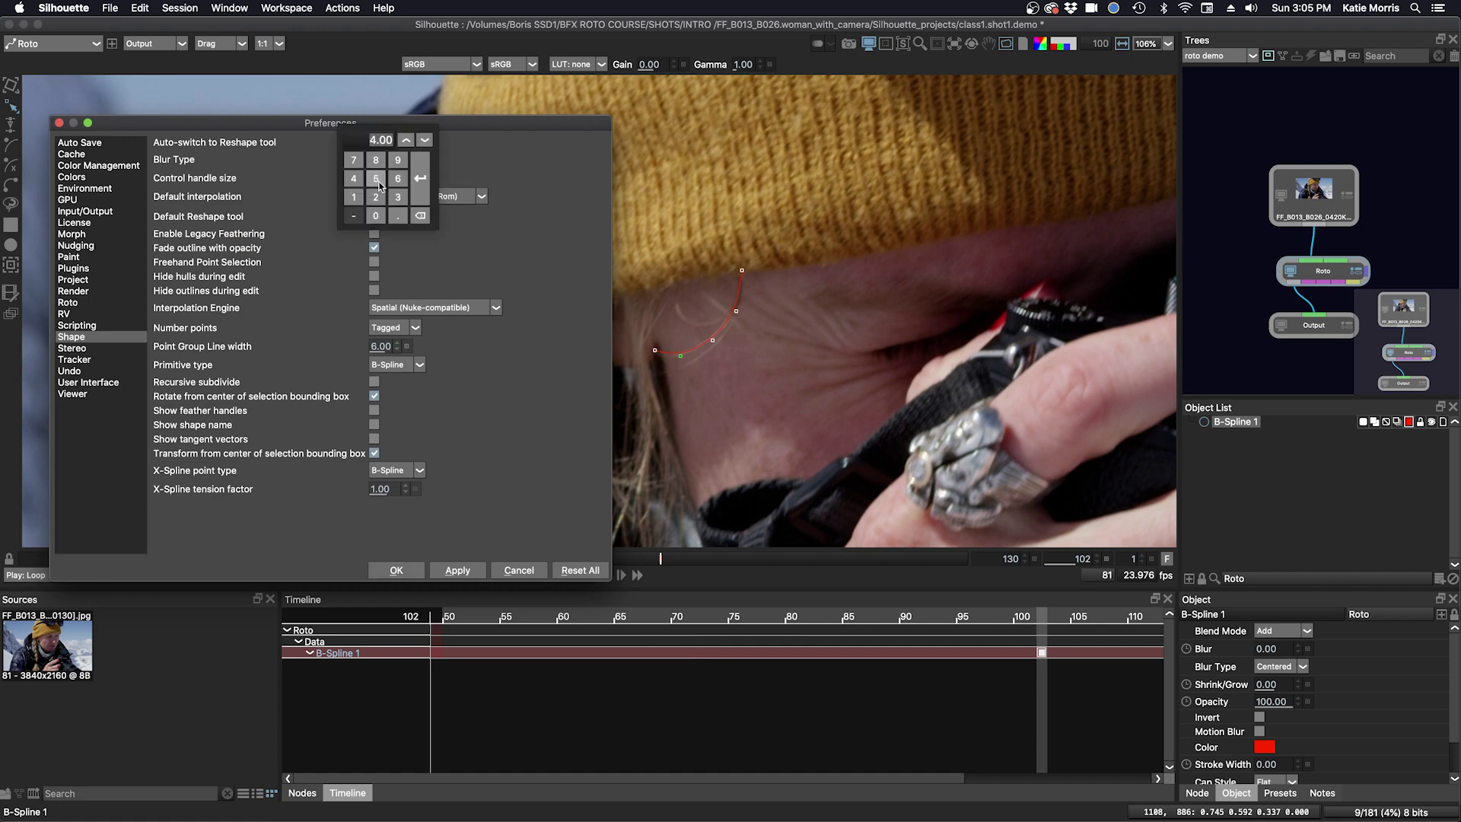
left_click(375, 178)
left_click(417, 190)
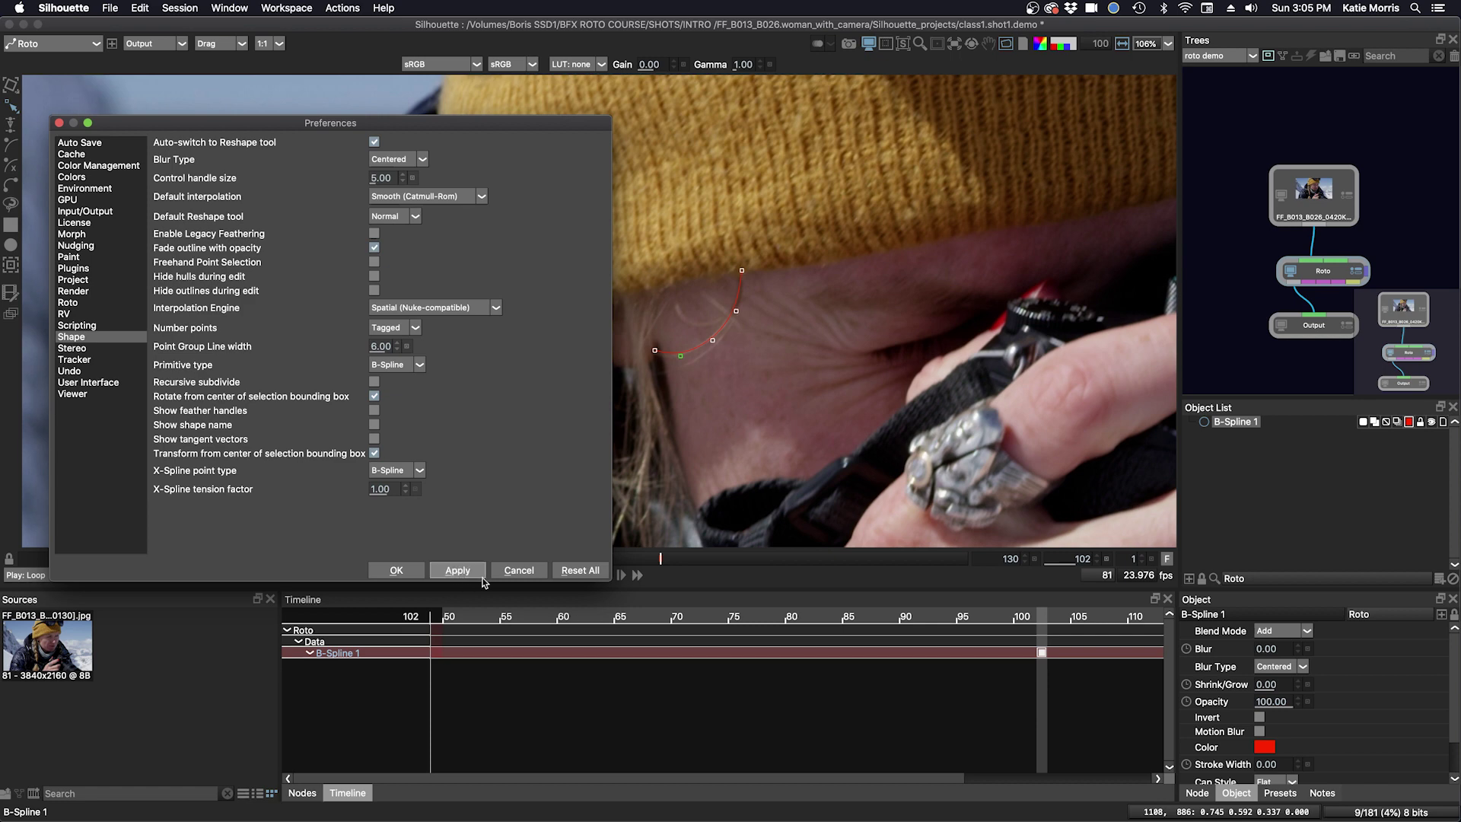
left_click(388, 570)
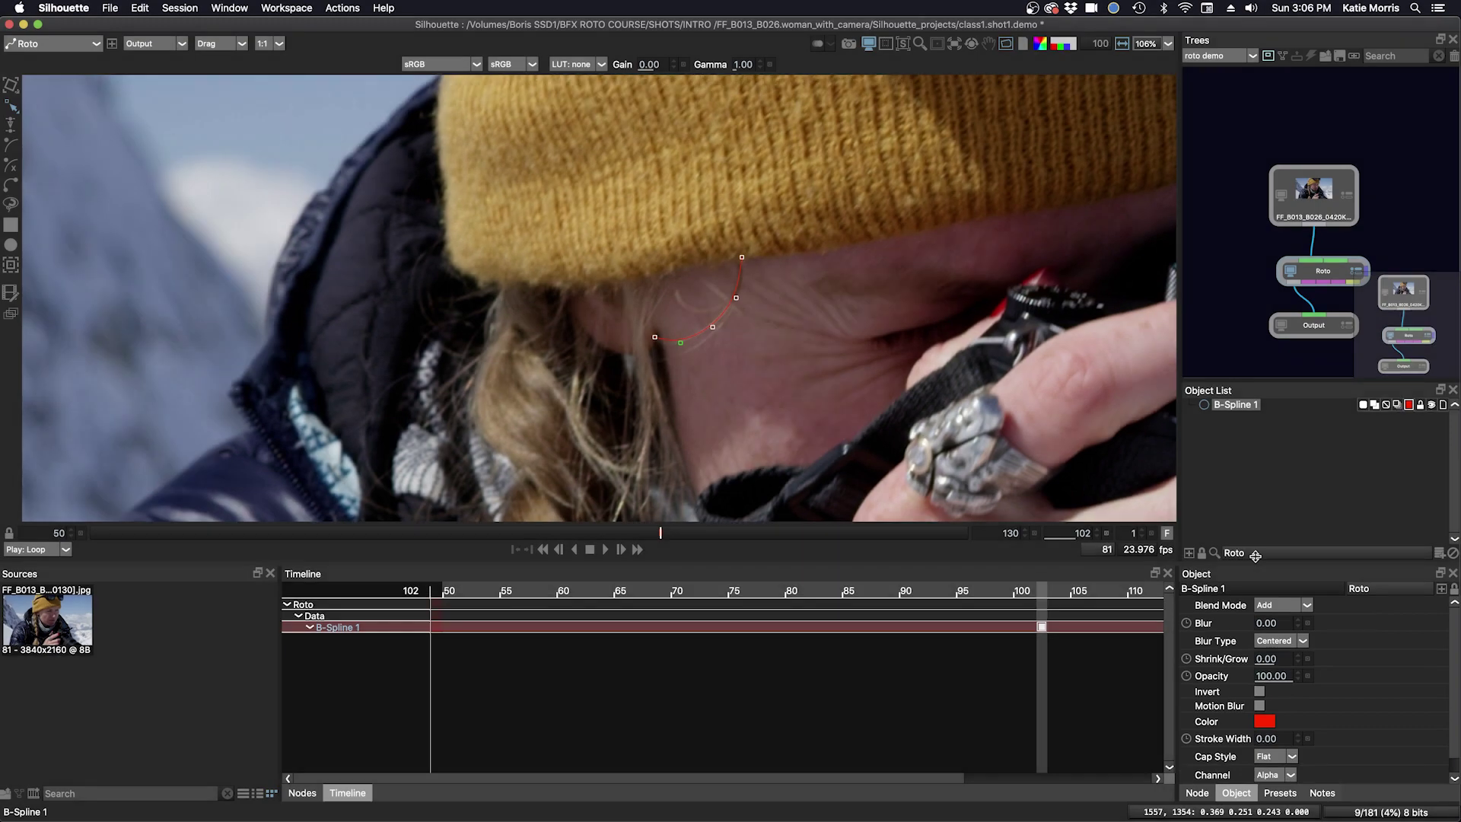
Step: Give the hair-strand spline a stroke width of 5 and a Round cap style
left_click_drag(1253, 590, 1260, 468)
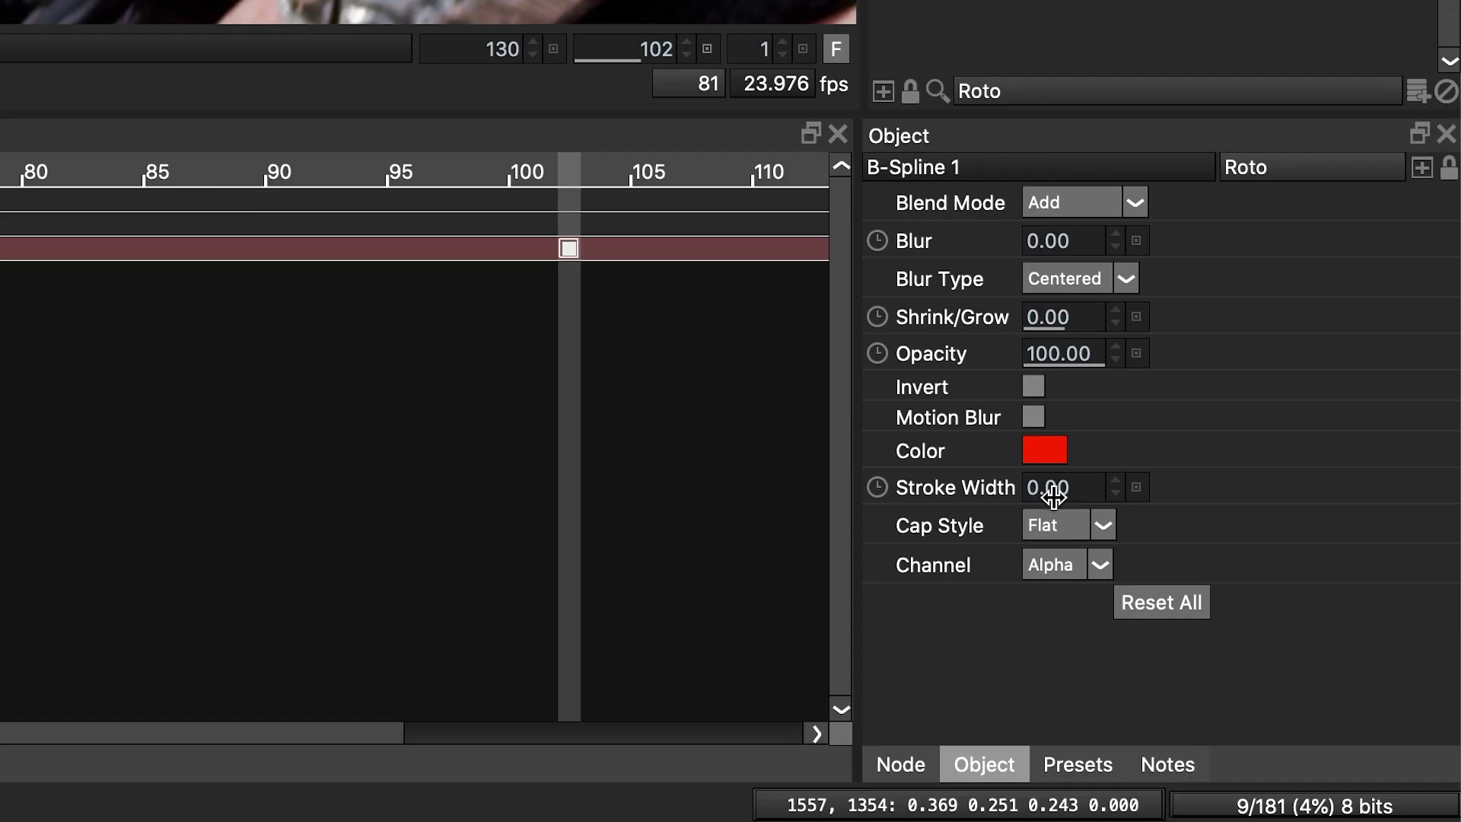
left_click(1268, 663)
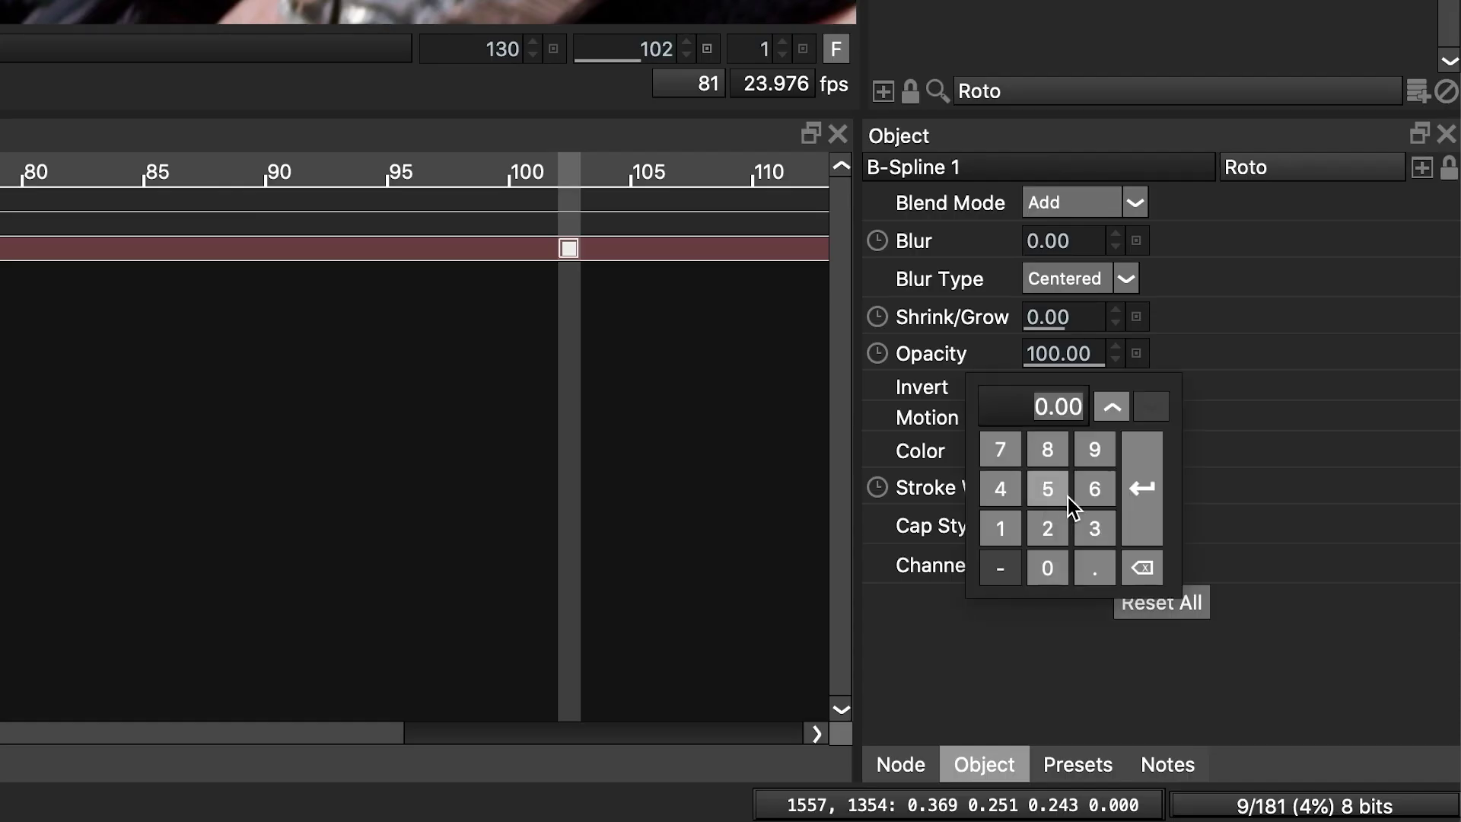
left_click(1051, 502)
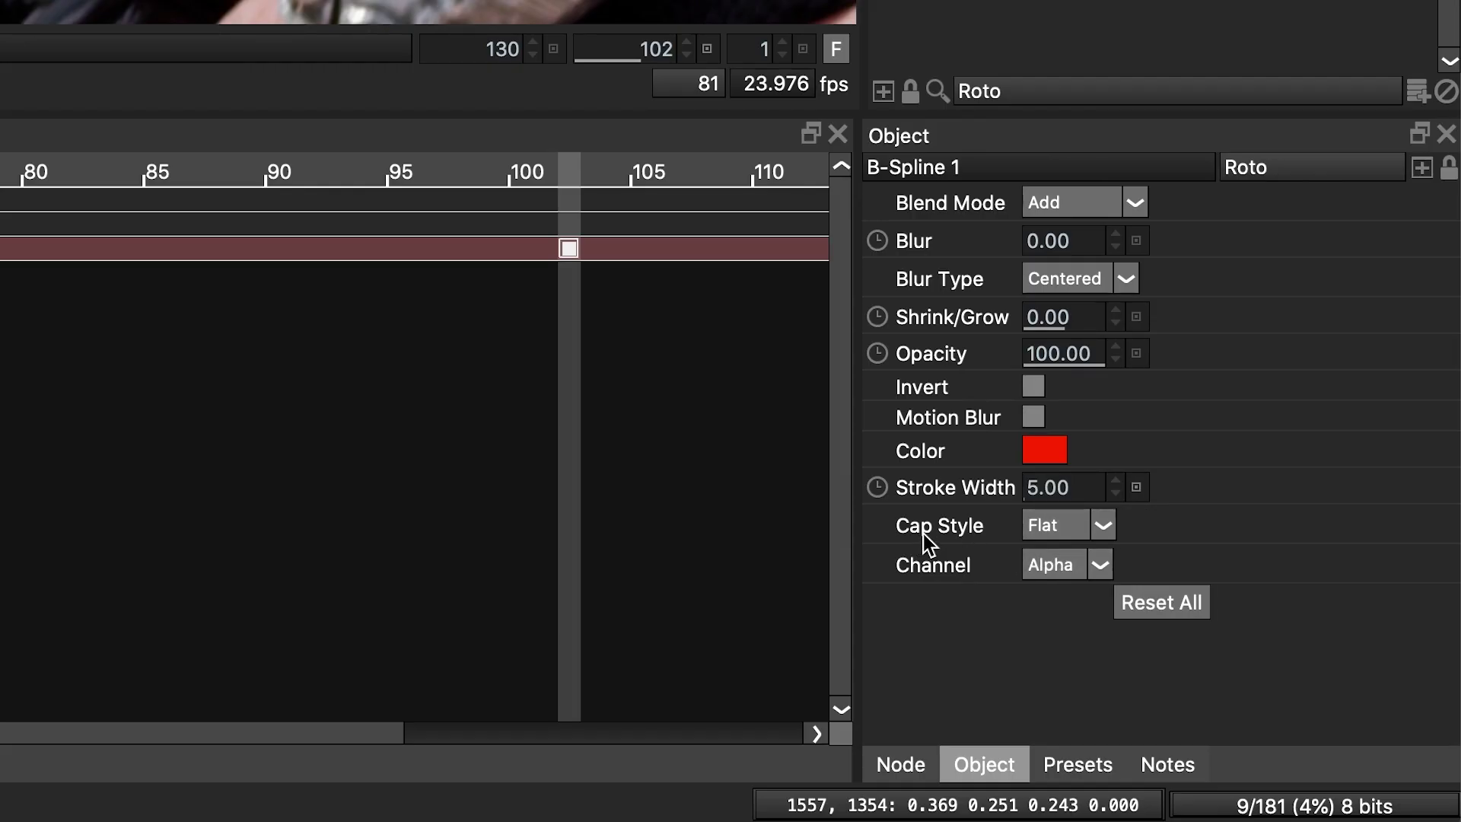
left_click(1066, 525)
left_click(1245, 401)
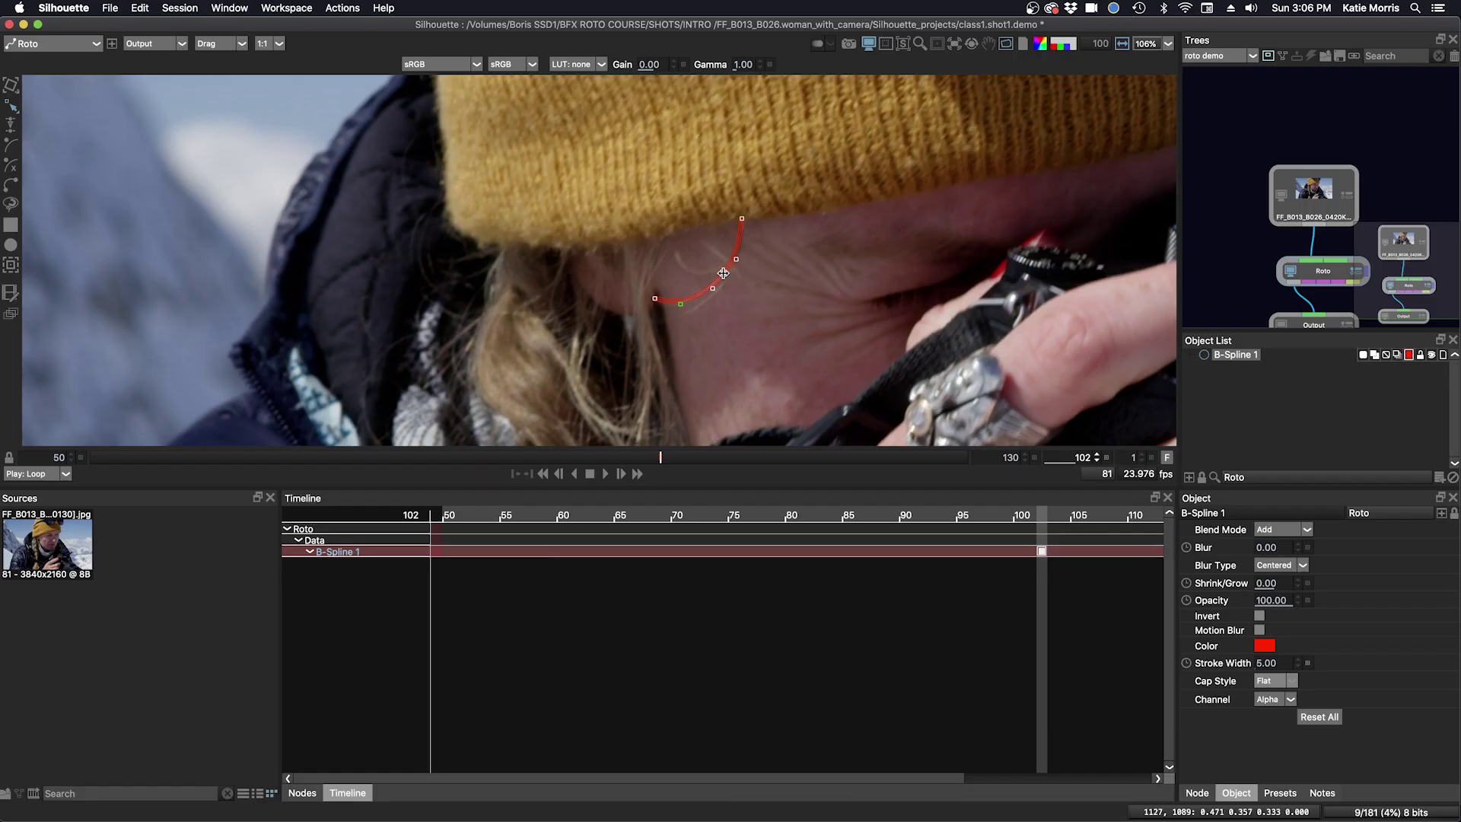
scroll(723, 272, "up", 3)
left_click_drag(715, 263, 657, 274)
left_click(1269, 681)
left_click(1268, 702)
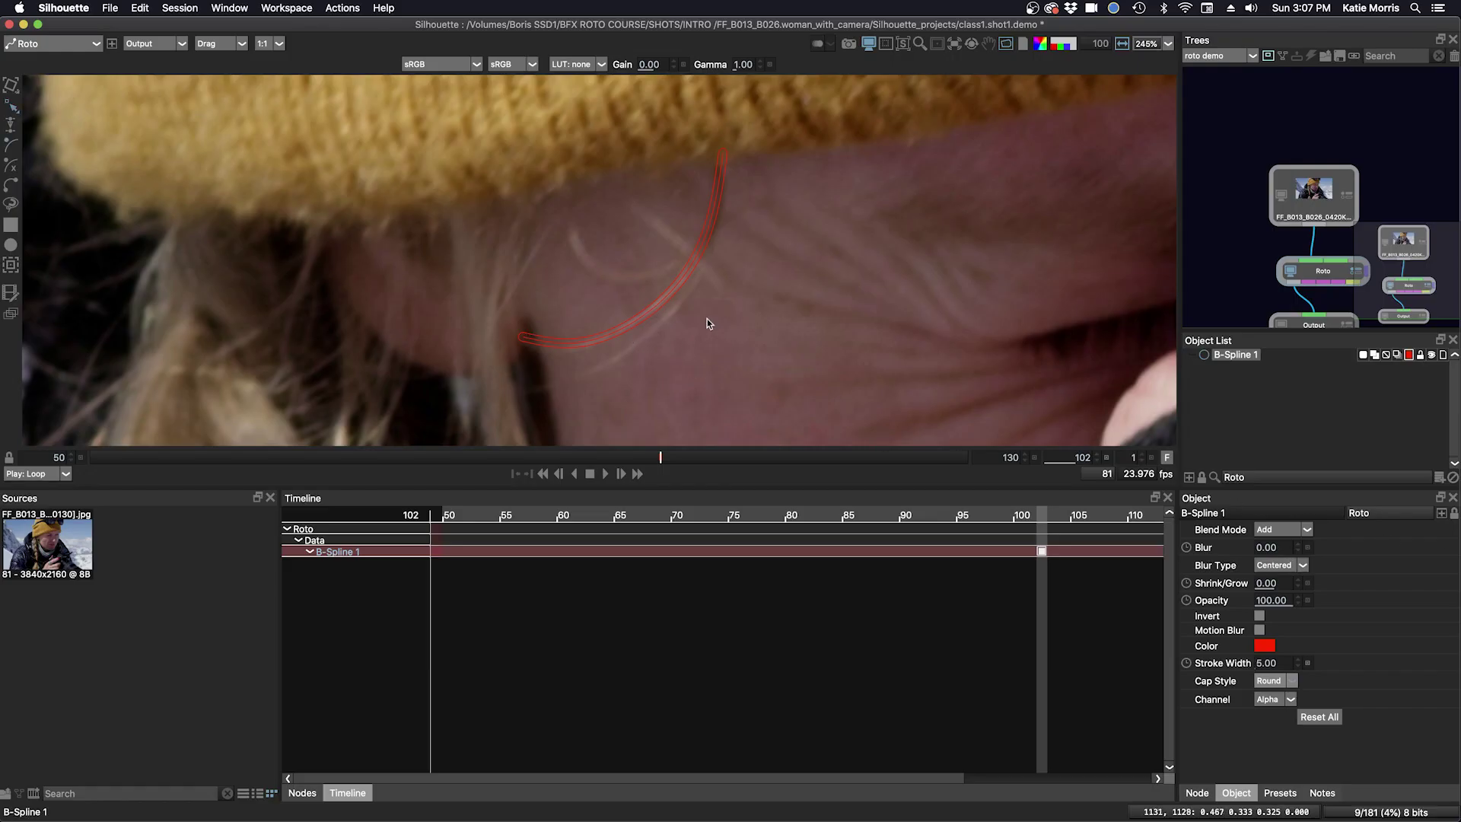
Step: Draw a second open B-spline along the hair strand just below the first and refine its points up to the hat's brim
left_click(696, 180)
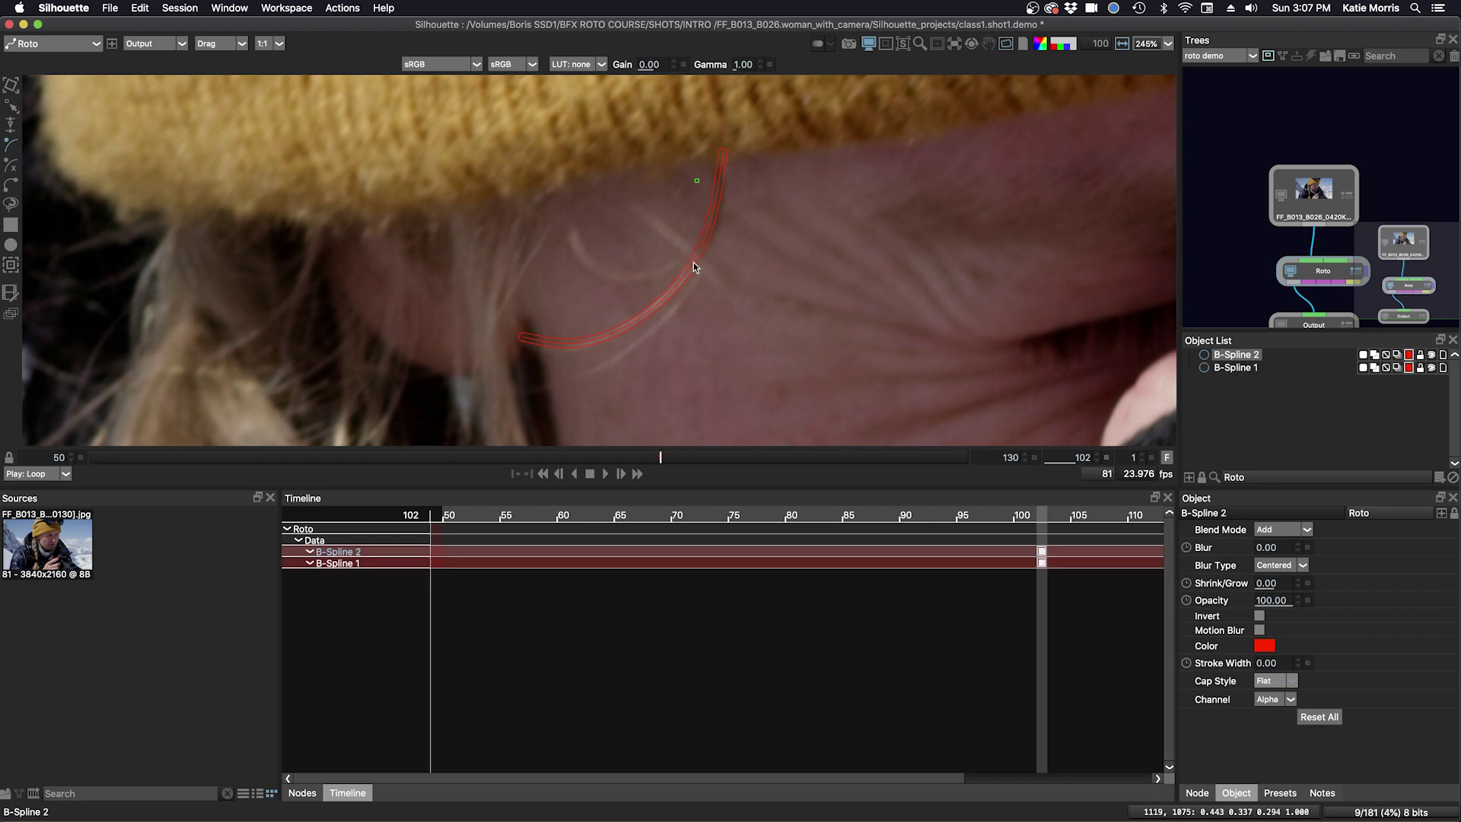
left_click(607, 364)
left_click(537, 385)
key("Escape")
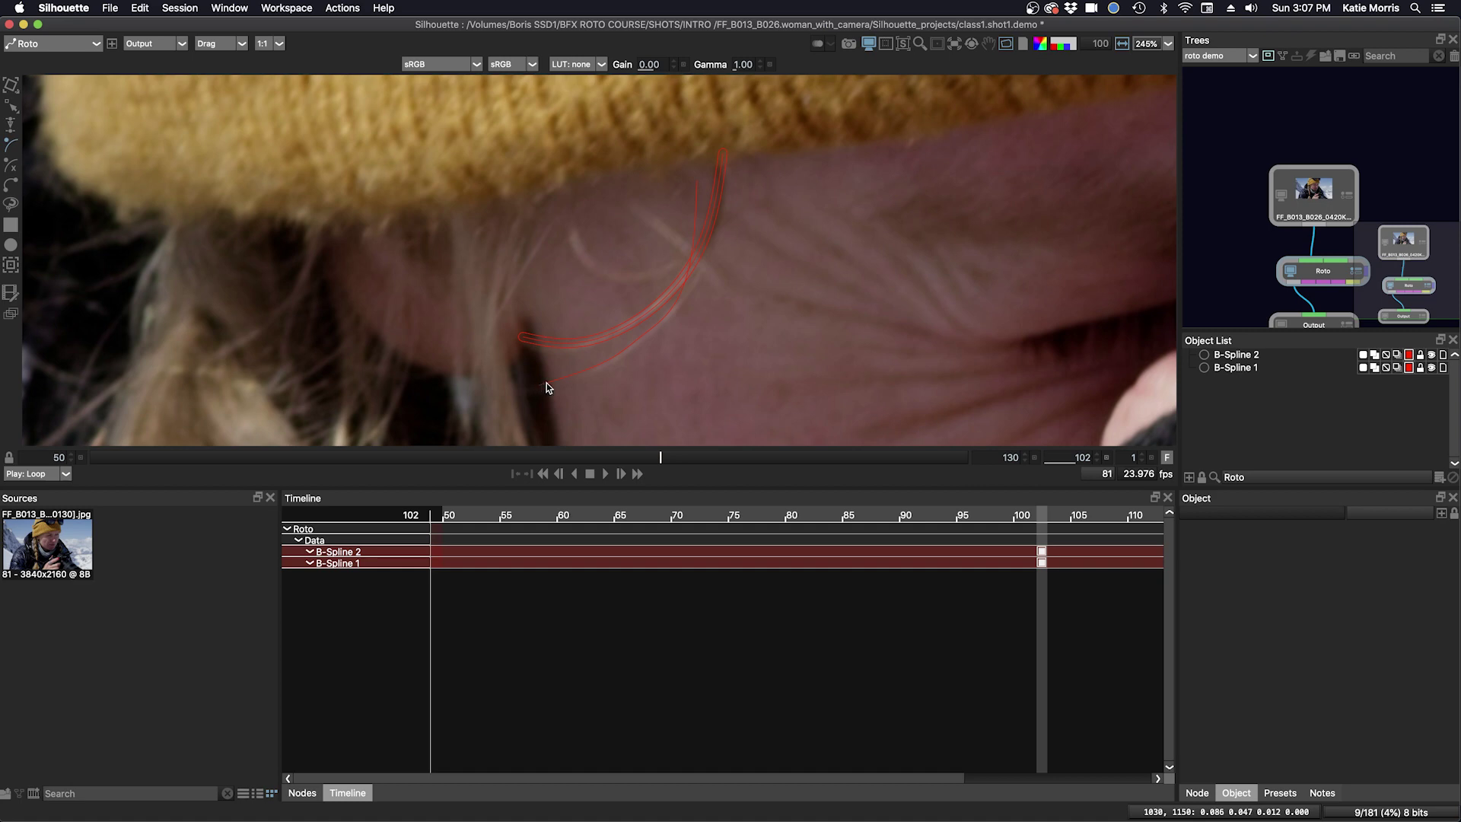
left_click(560, 380)
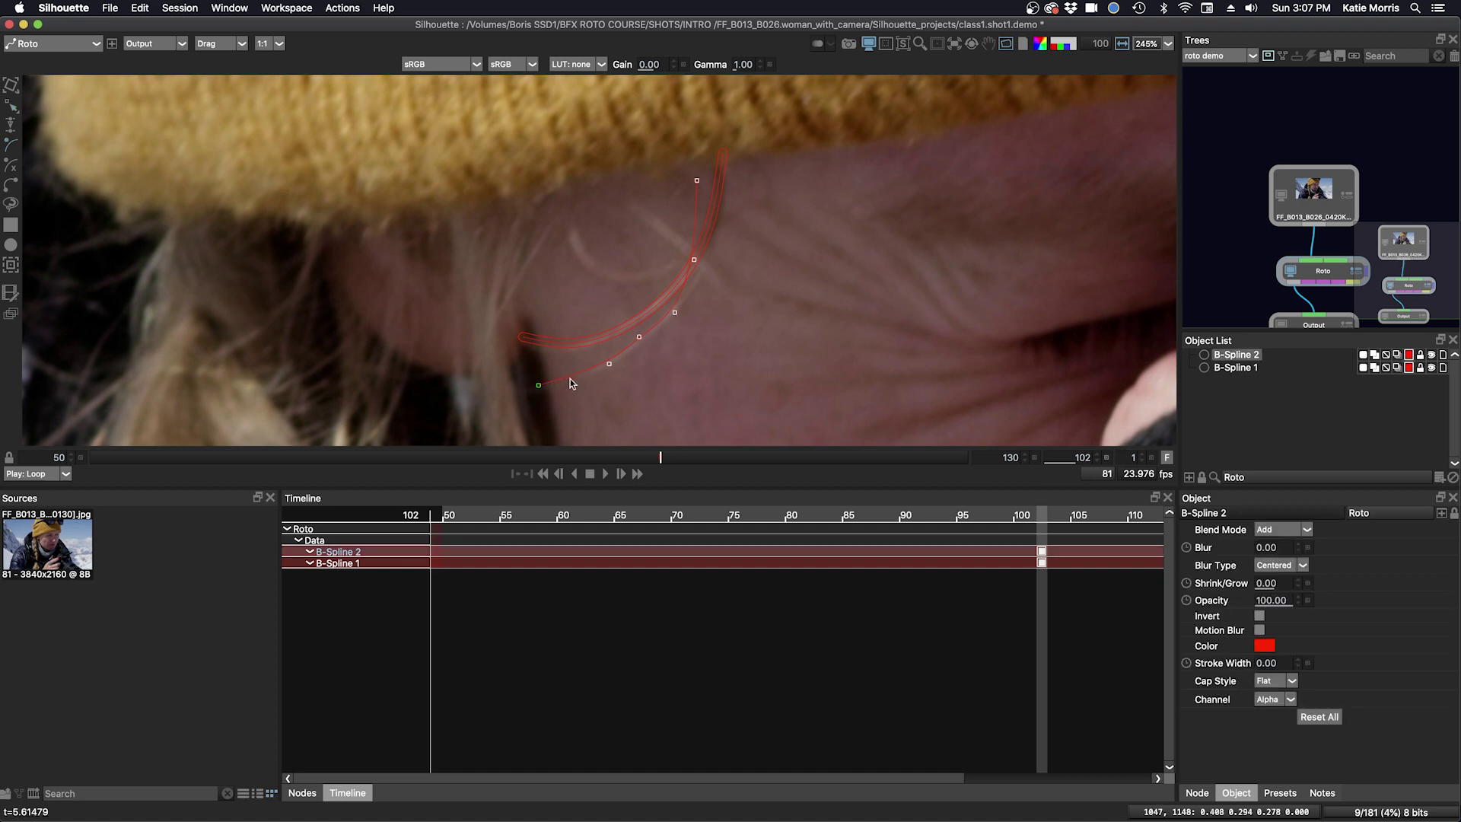
left_click_drag(610, 363, 646, 337)
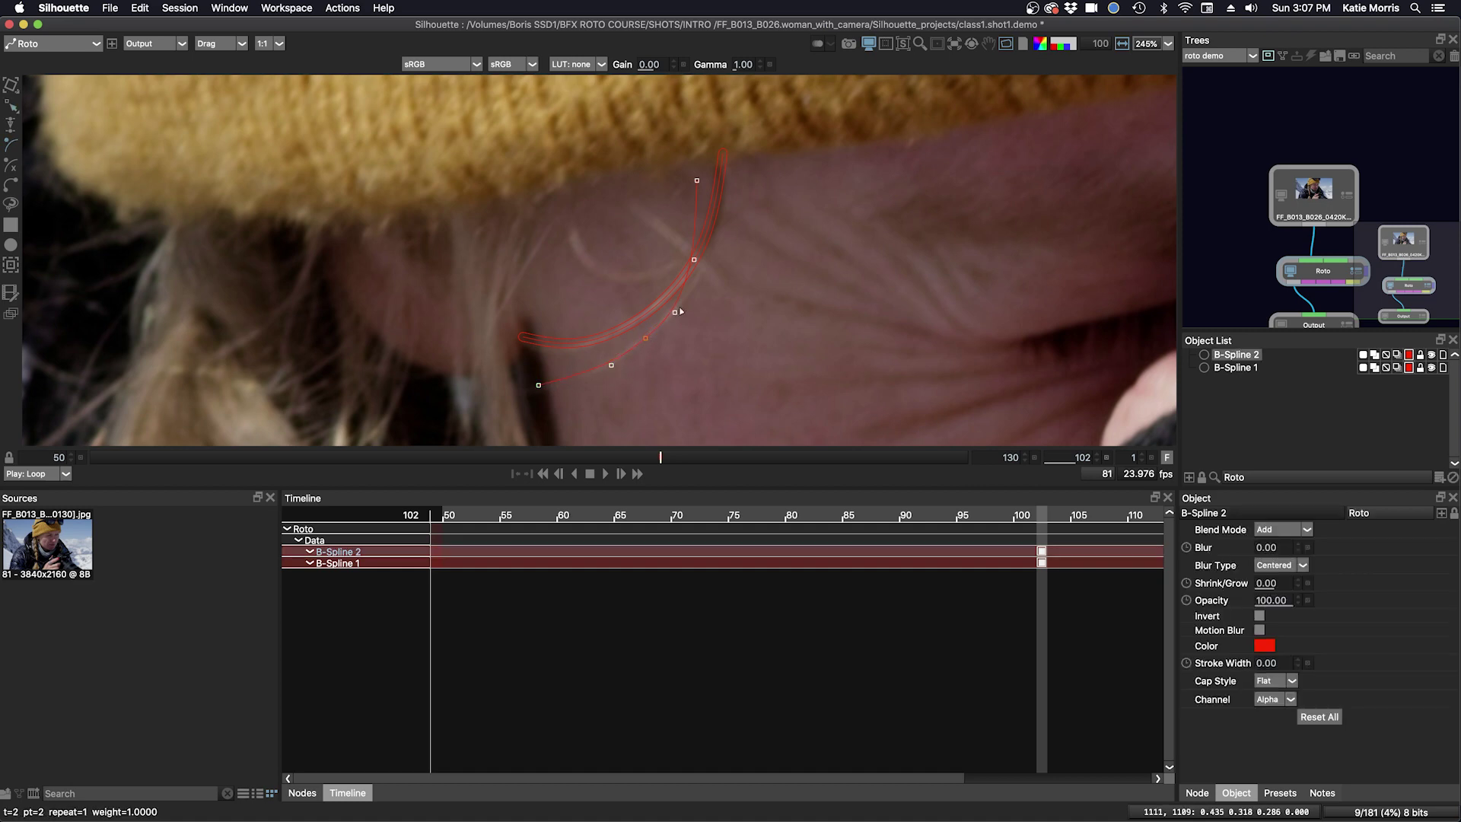
left_click(697, 181)
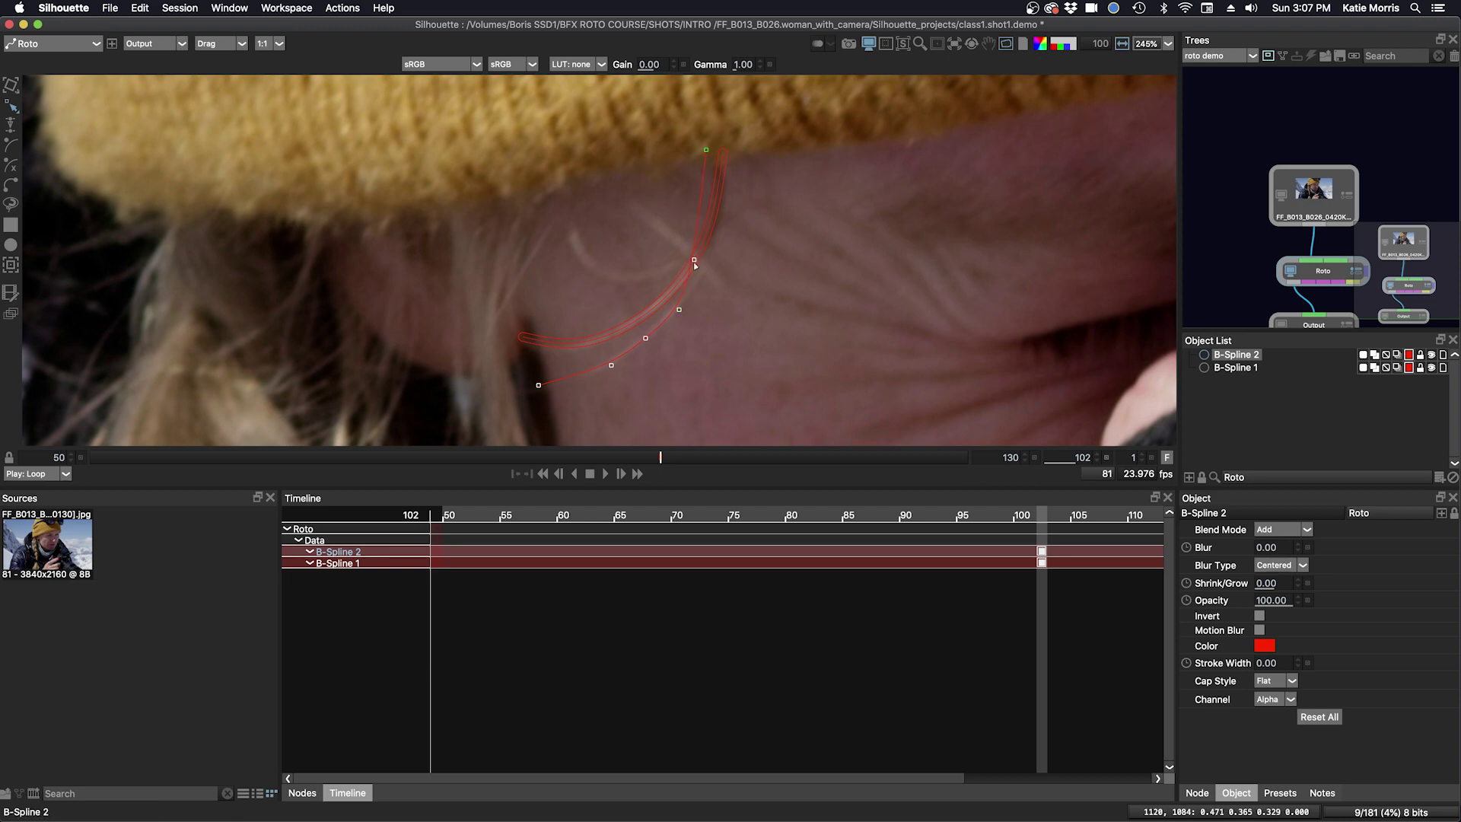
Step: Draw a third open B-spline along the curled hair strand inside the first and fine-tune its points
left_click(749, 173)
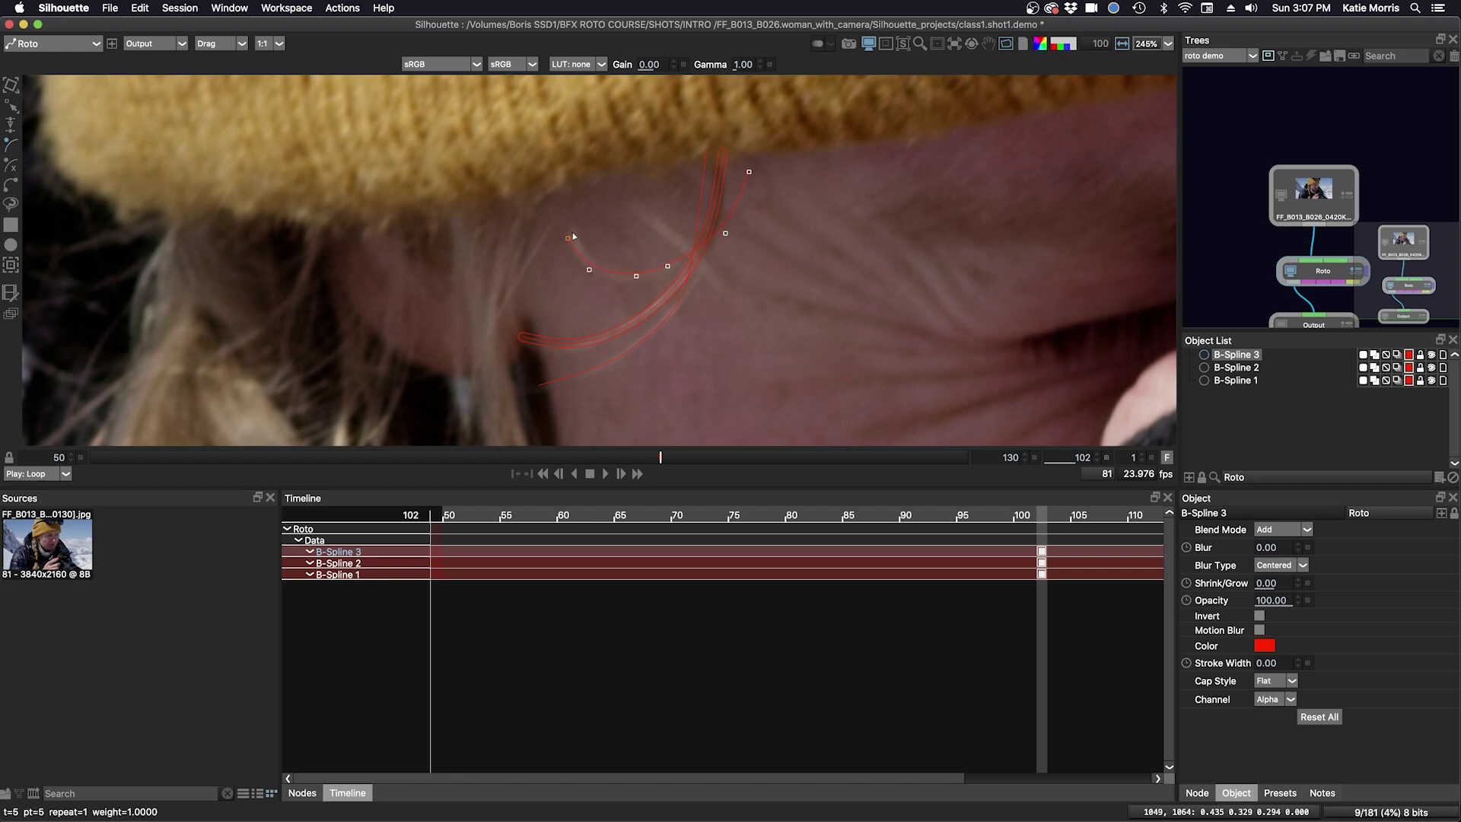
key("Escape")
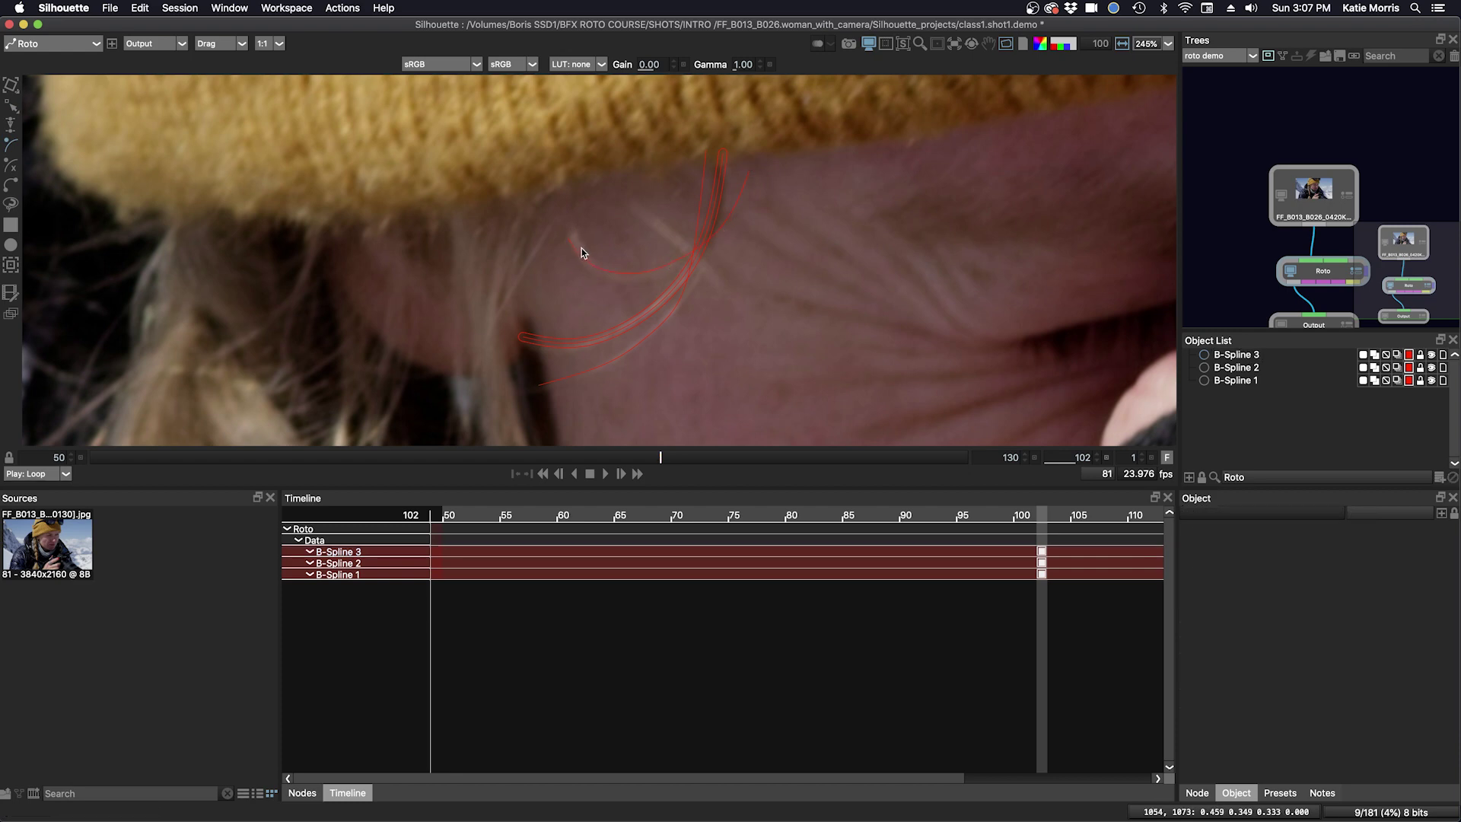
left_click(577, 254)
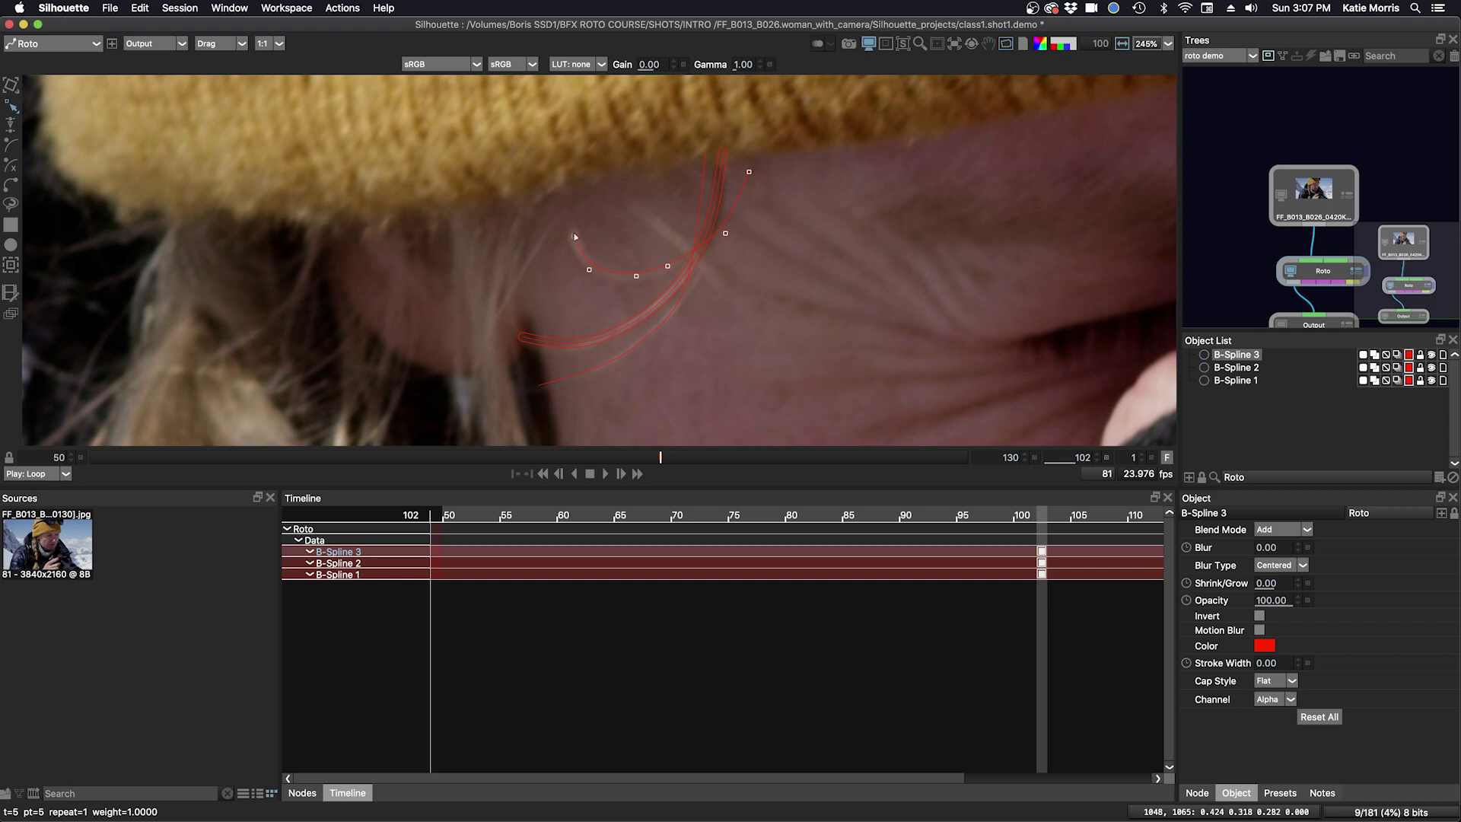
left_click_drag(664, 270, 671, 271)
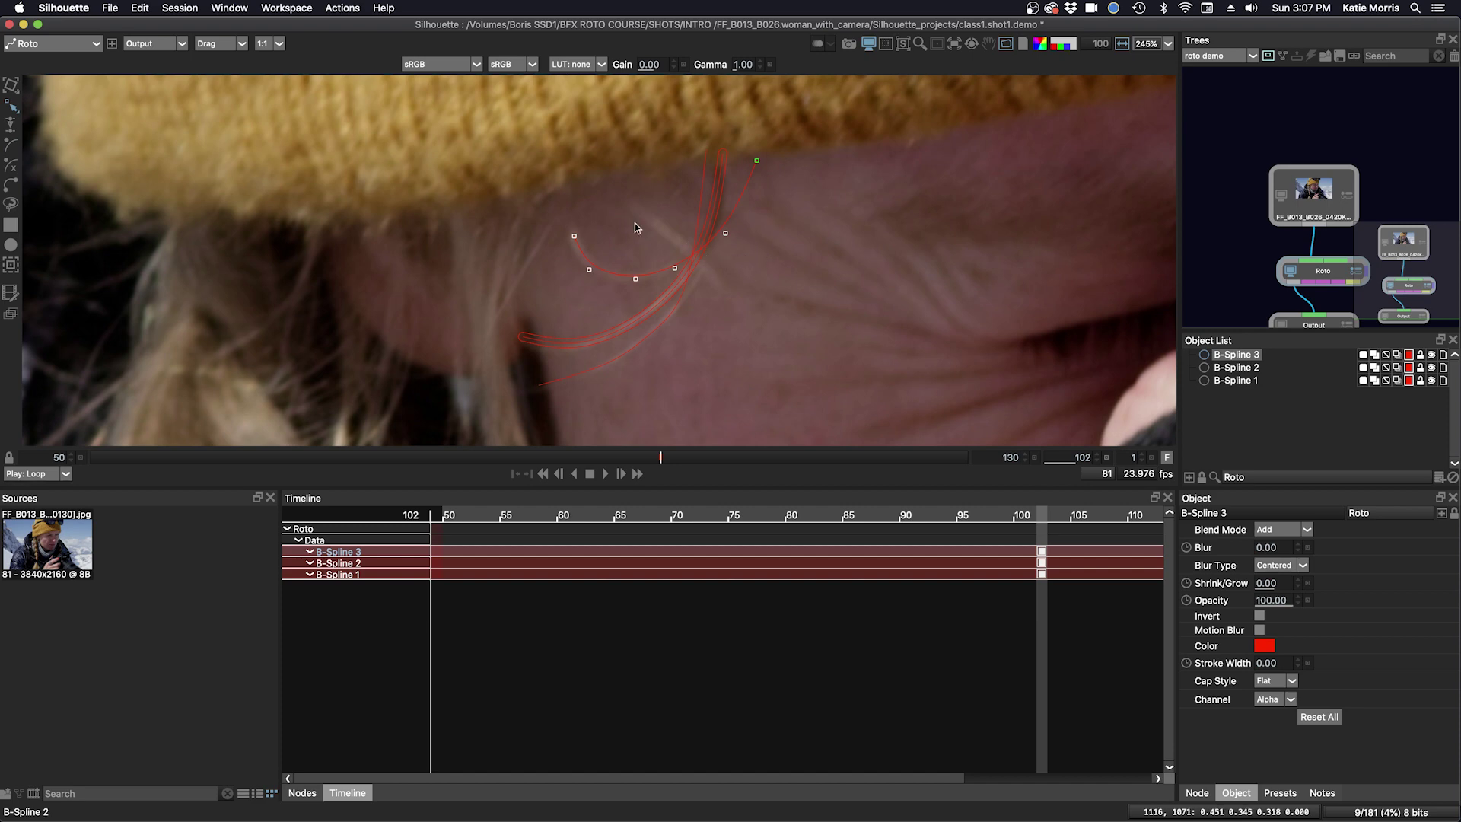
Step: Draw a two-point open B-spline along the short diagonal hair strand crossing the other strands
left_click(625, 192)
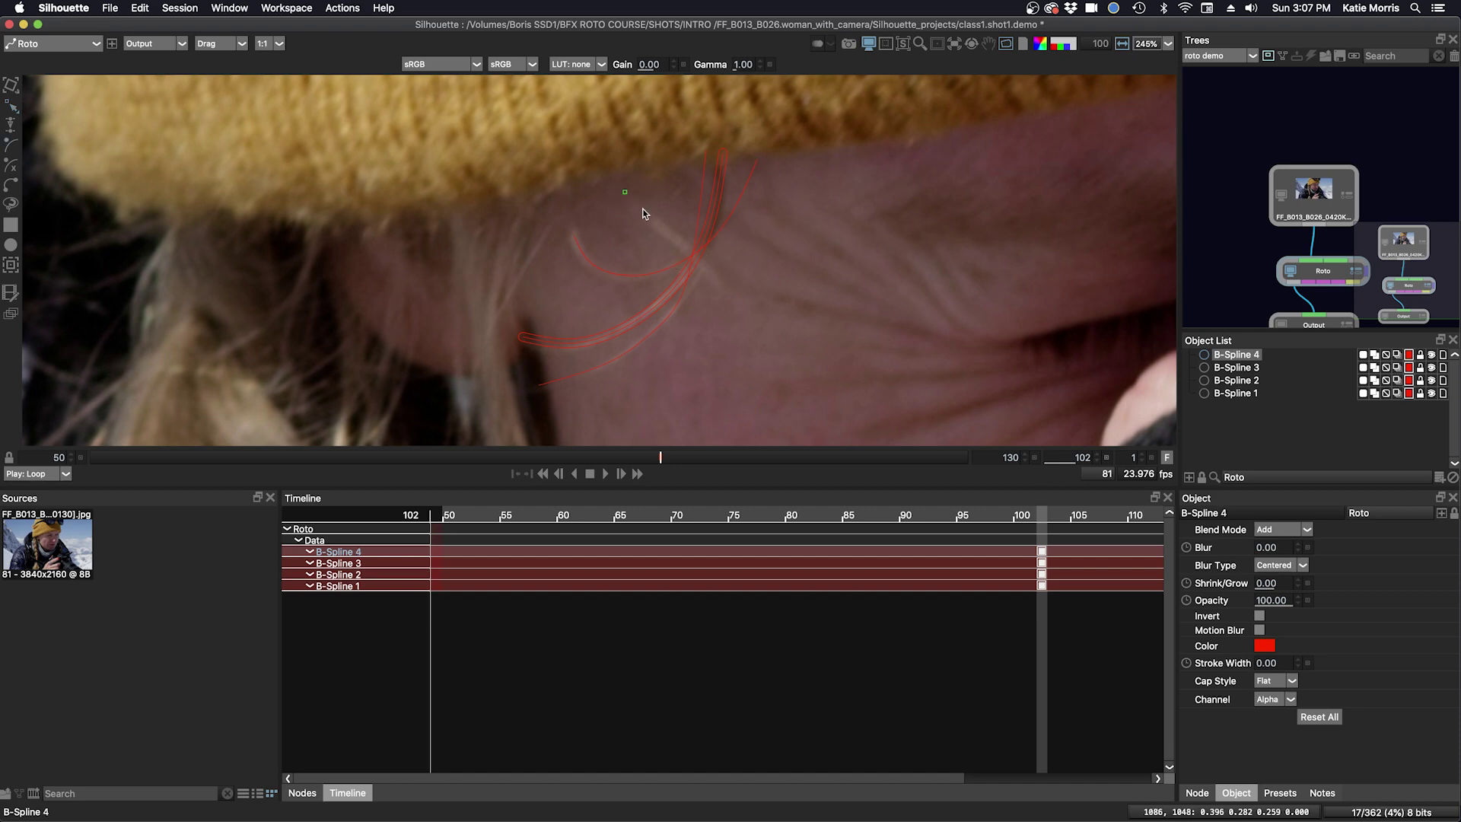
left_click(719, 285)
key("Escape")
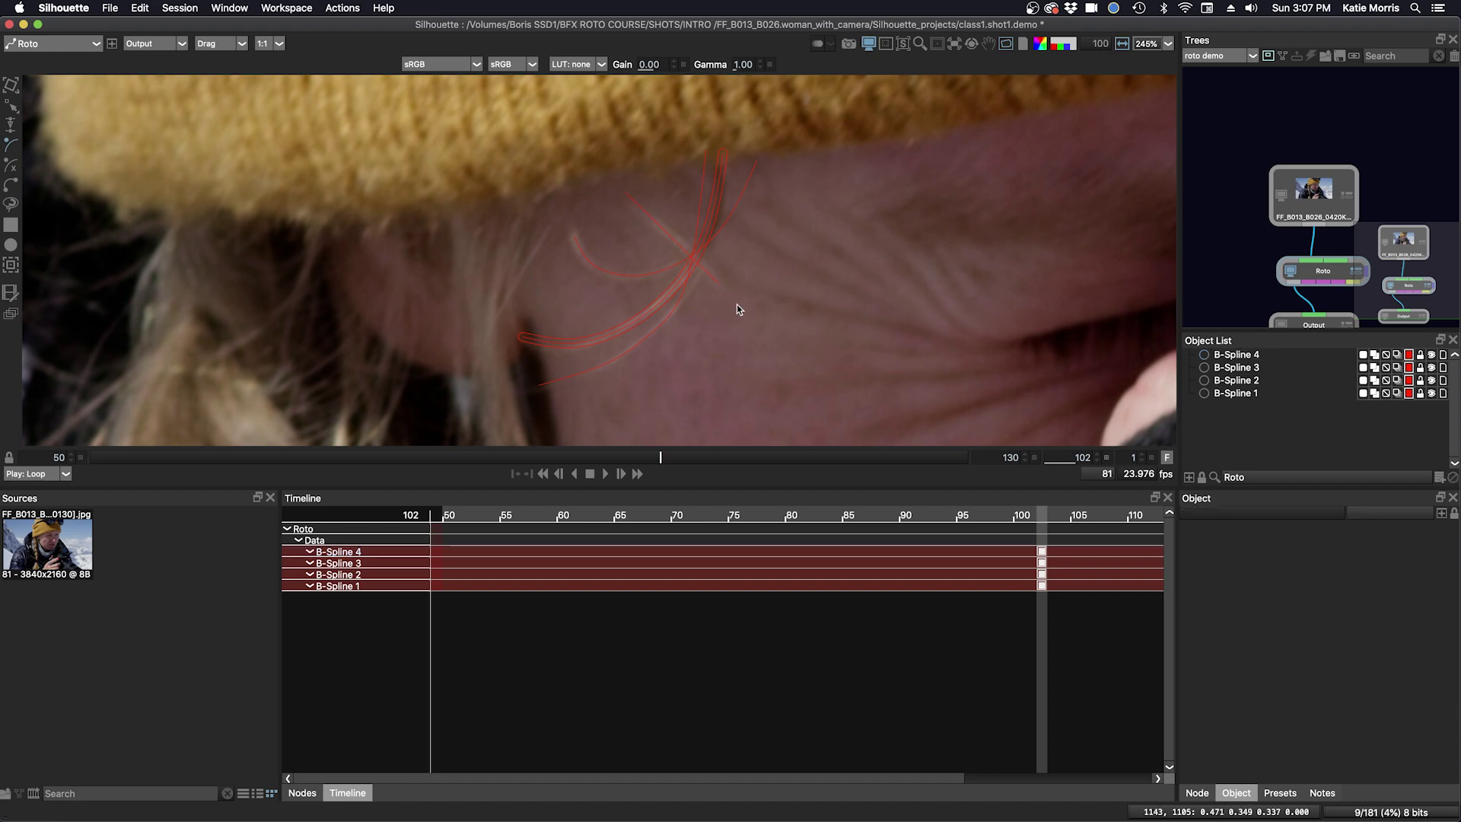
Step: Insert extra points in the short diagonal spline and move its points to follow the hair's curve
left_click(706, 280)
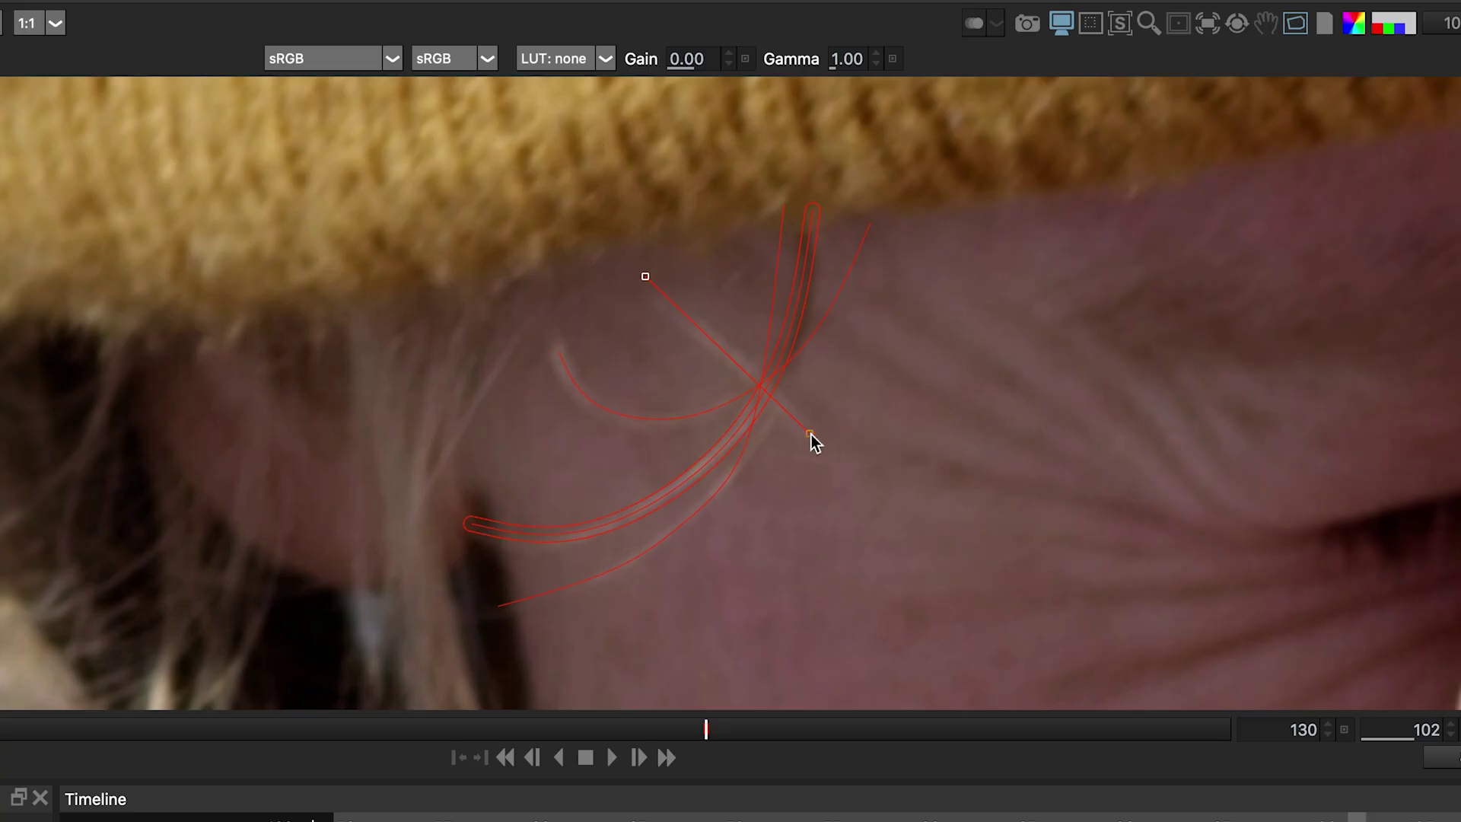
left_click(812, 435)
left_click(643, 278)
left_click(720, 342)
left_click_drag(719, 342, 696, 341)
left_click(742, 354)
left_click_drag(646, 267, 610, 251)
left_click_drag(742, 355, 735, 354)
left_click_drag(808, 432, 806, 423)
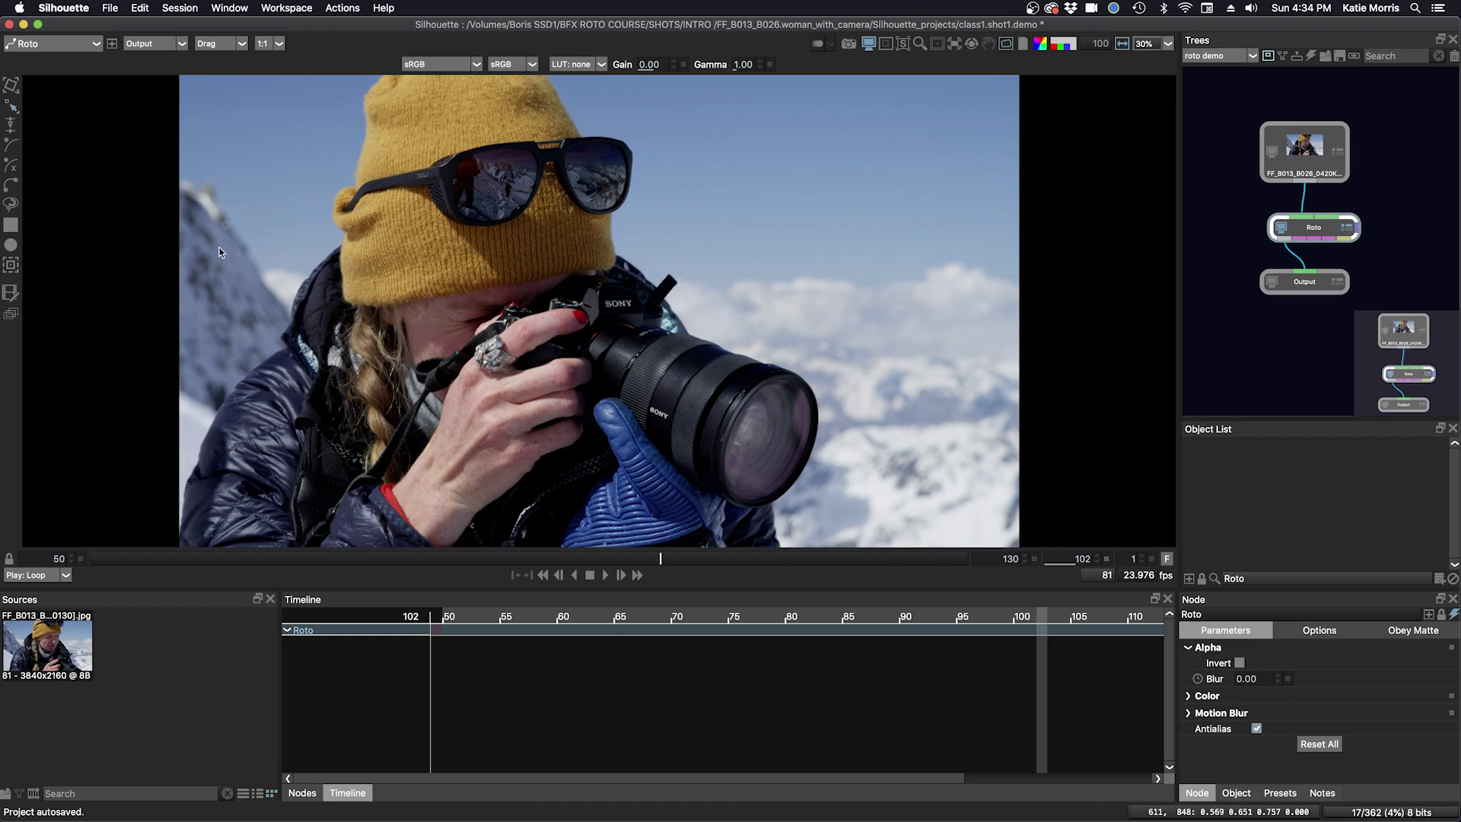
Step: Trace a freehand shape around the sunglasses lens frame nearest the temple arm and set its Detail to 79
left_click(11, 205)
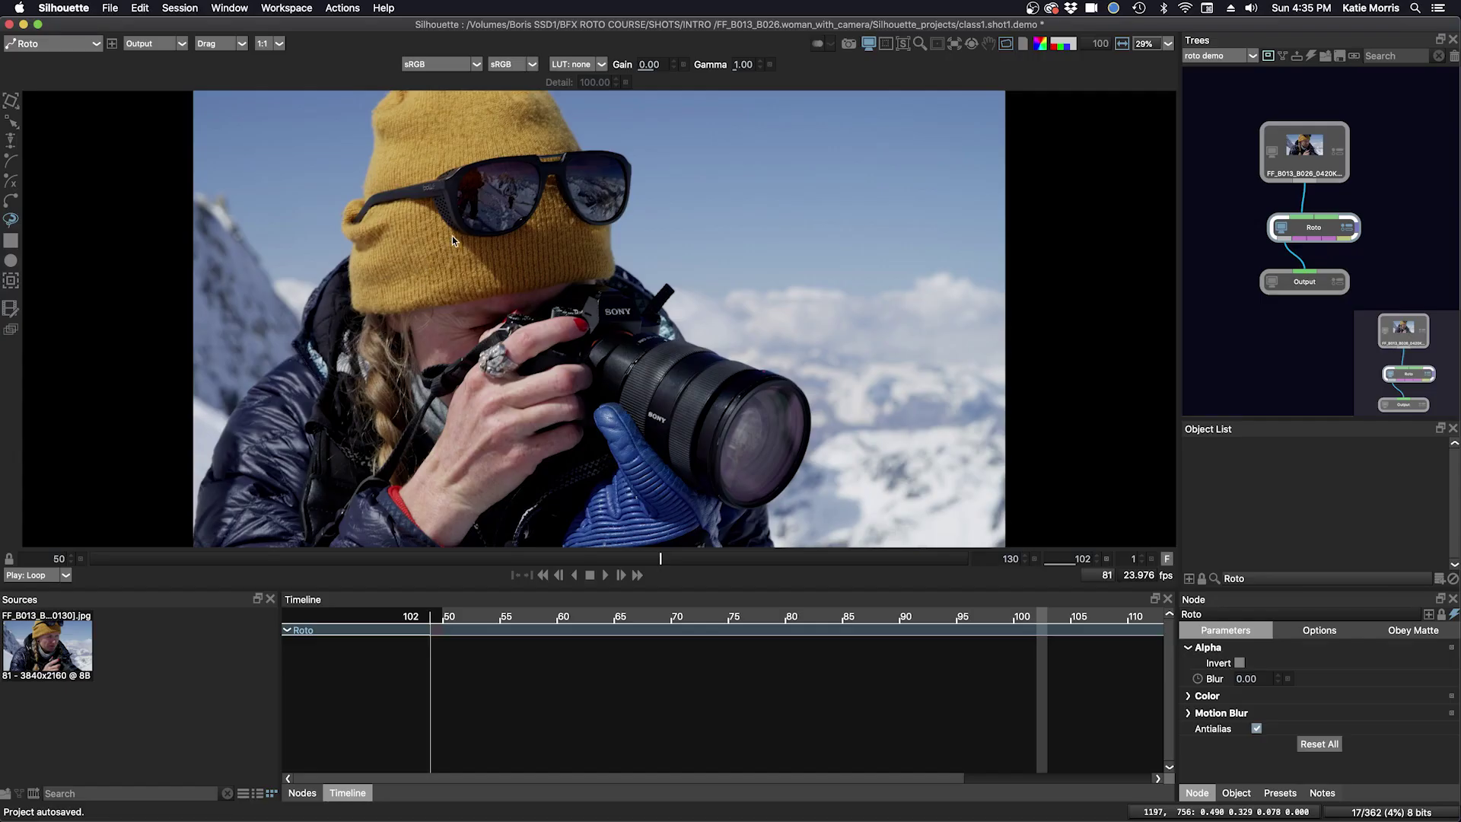
scroll(451, 241, "up", 5)
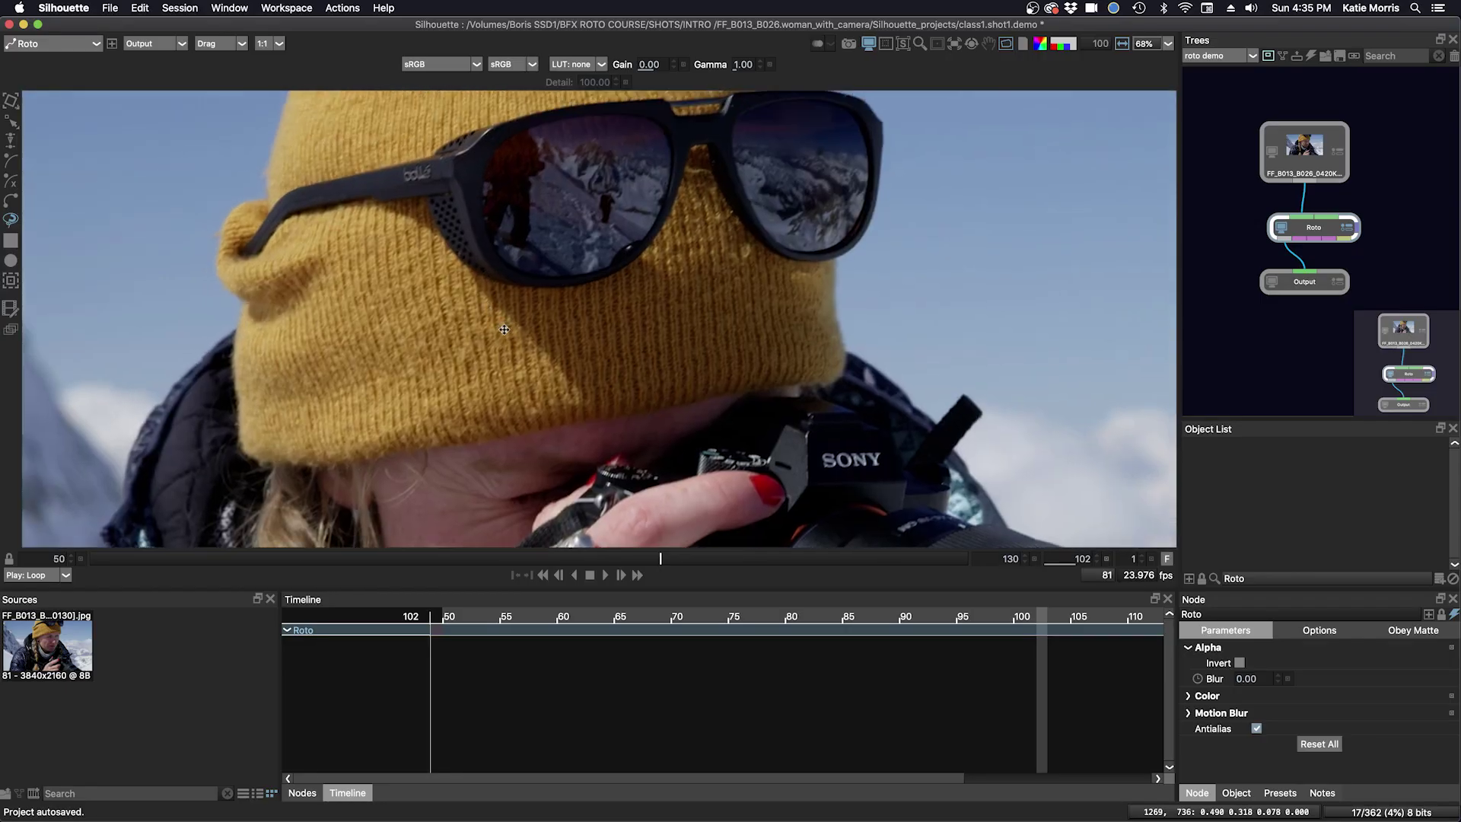
left_click_drag(504, 330, 640, 417)
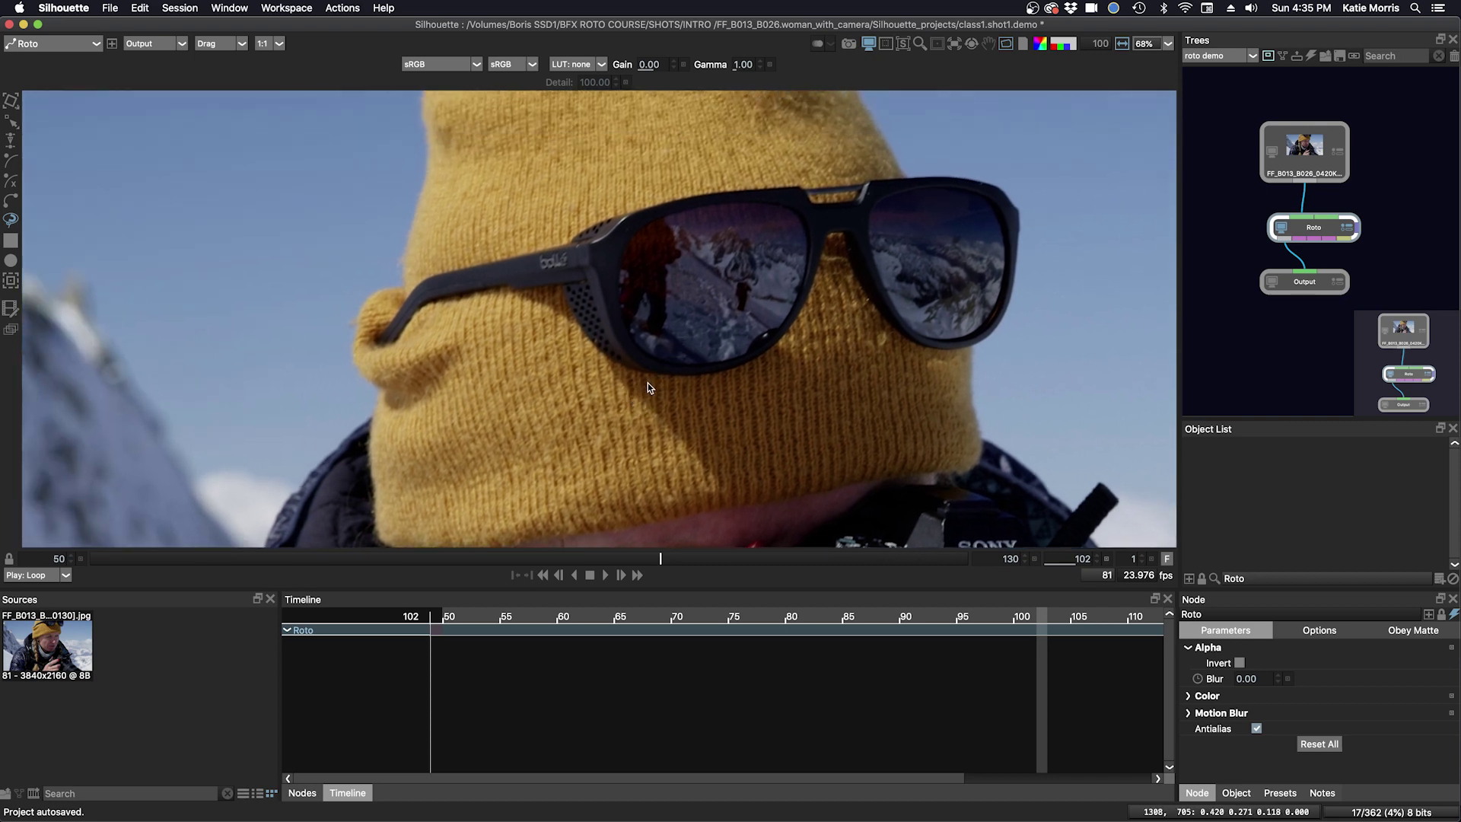
left_click(563, 289)
mouse_move(579, 334)
left_mouse_down()
mouse_move(639, 372)
mouse_move(708, 376)
mouse_move(765, 356)
mouse_move(811, 288)
mouse_move(821, 213)
mouse_move(796, 183)
mouse_move(627, 208)
mouse_move(571, 242)
mouse_move(566, 292)
left_mouse_up()
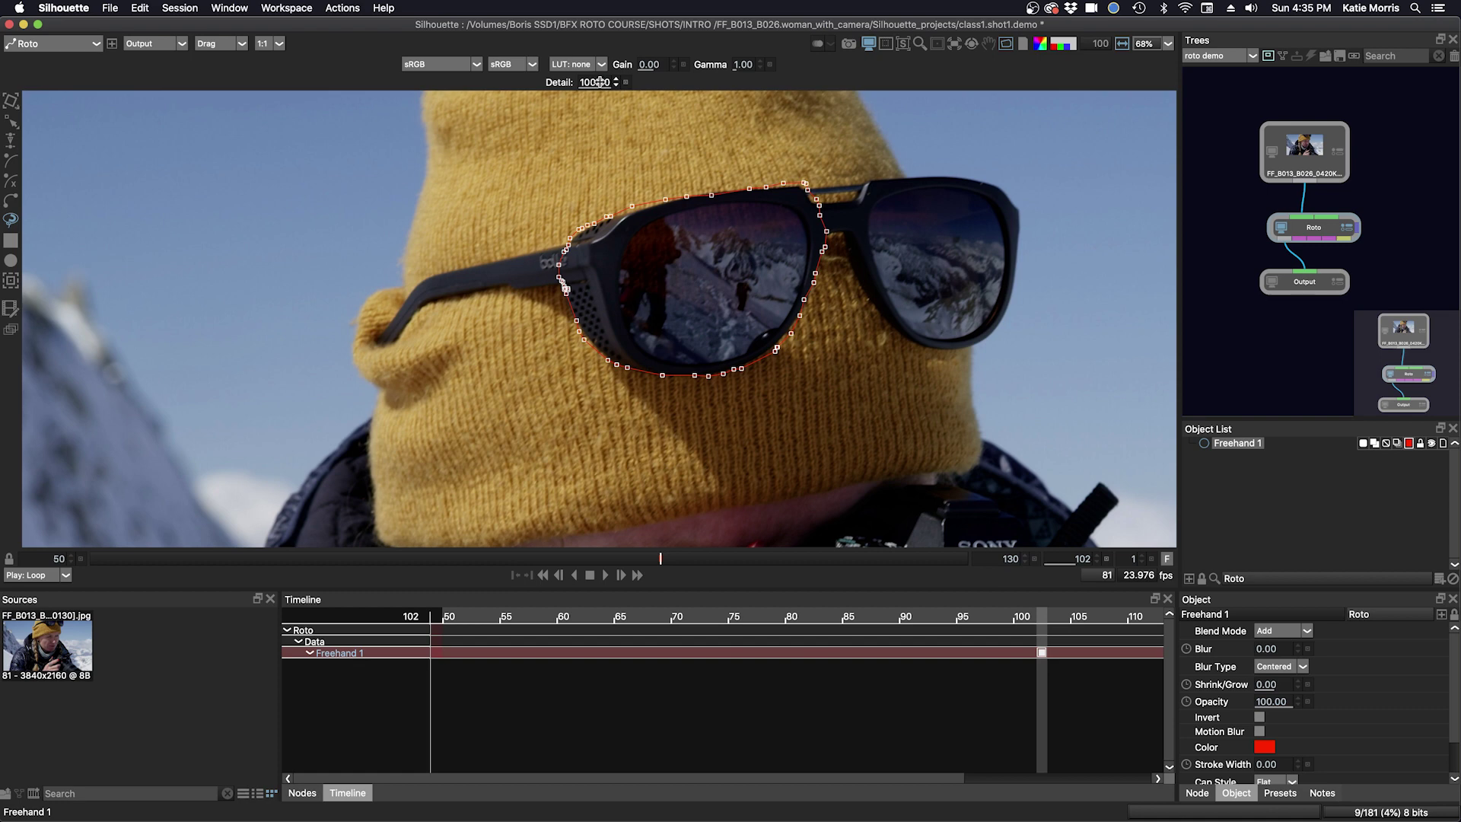
left_click_drag(595, 81, 579, 82)
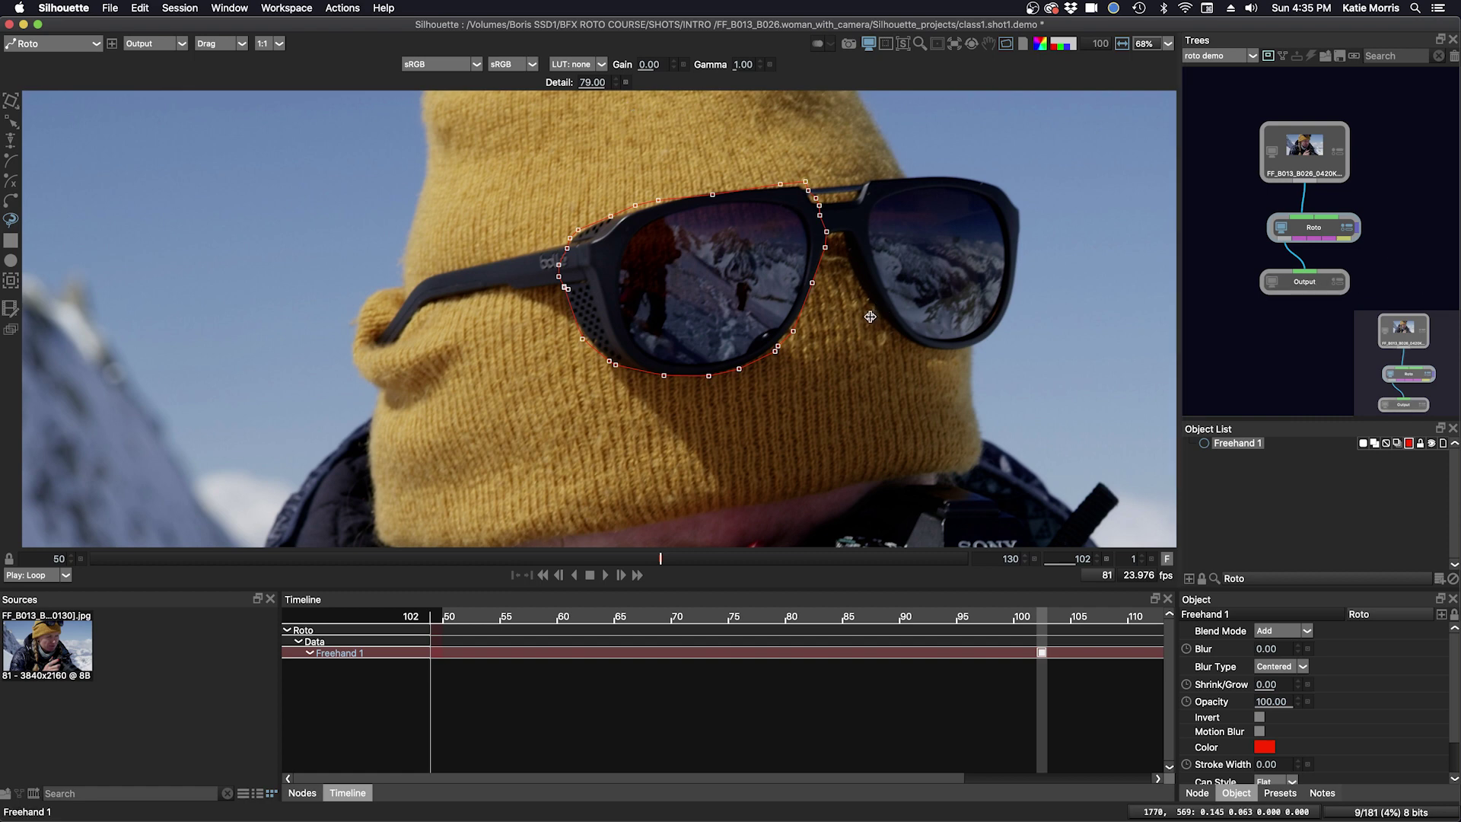
Step: Reshape the freehand outline by moving its upper, lower and side points onto the edge of the lens frame
key("r")
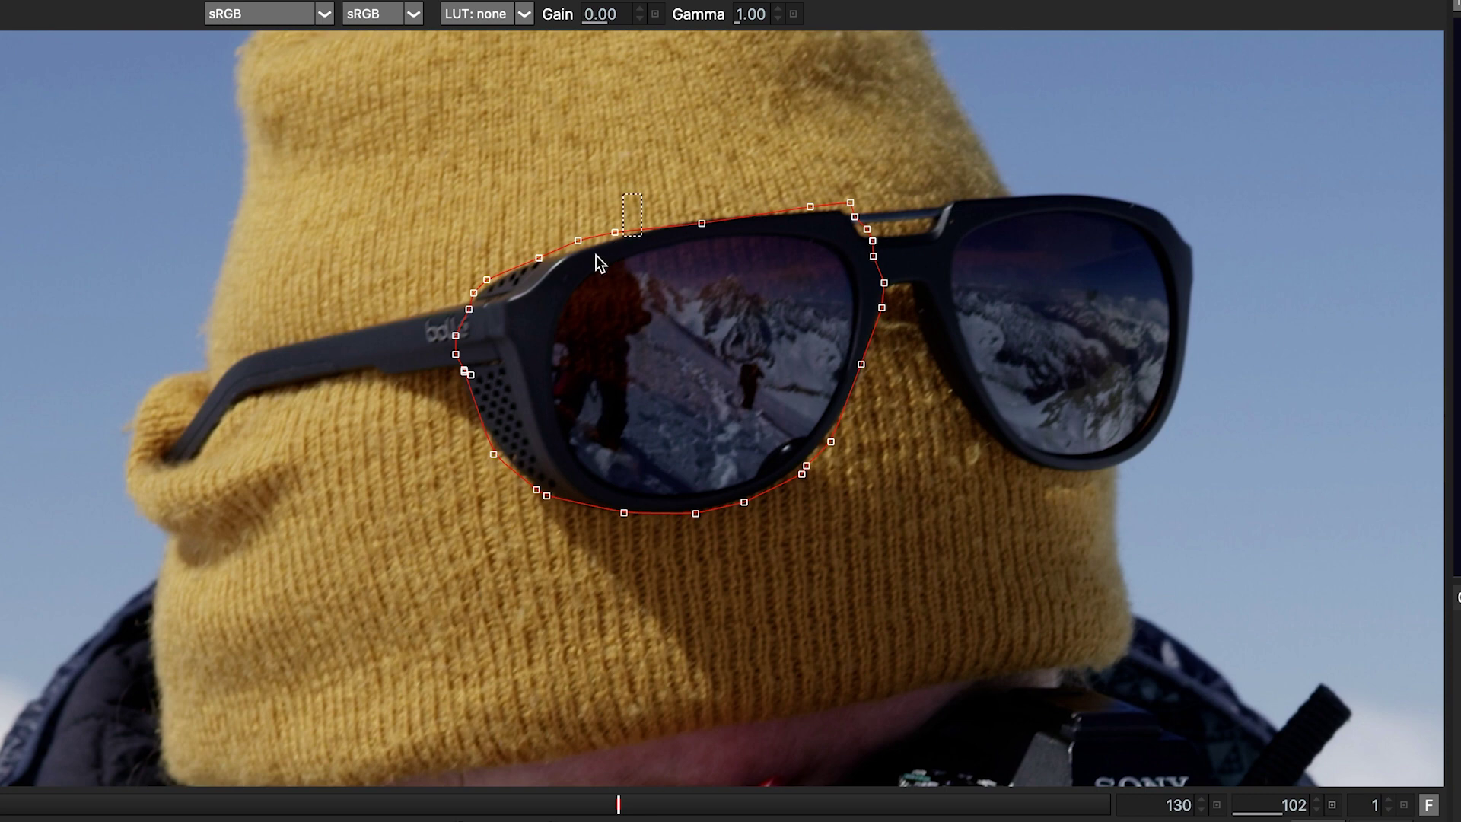
mouse_move(596, 255)
left_mouse_down()
mouse_move(571, 260)
mouse_move(624, 264)
mouse_move(622, 237)
left_mouse_up()
left_click_drag(792, 172, 876, 245)
left_click_drag(866, 229, 861, 236)
left_click(789, 477)
mouse_move(801, 474)
left_mouse_down()
mouse_move(832, 431)
mouse_move(785, 482)
mouse_move(814, 458)
left_mouse_up()
left_click_drag(494, 454, 493, 445)
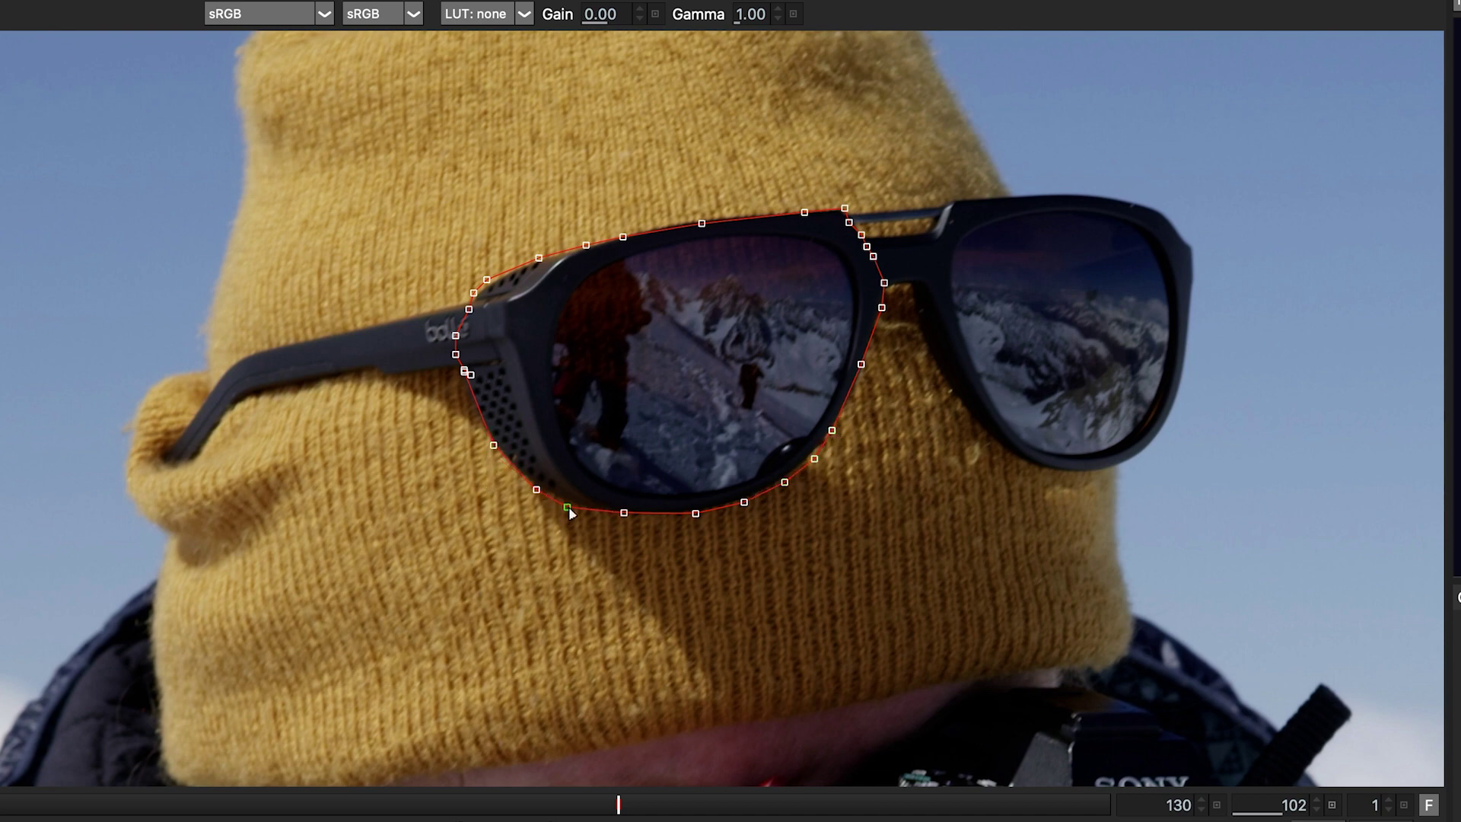
left_click_drag(568, 507, 532, 489)
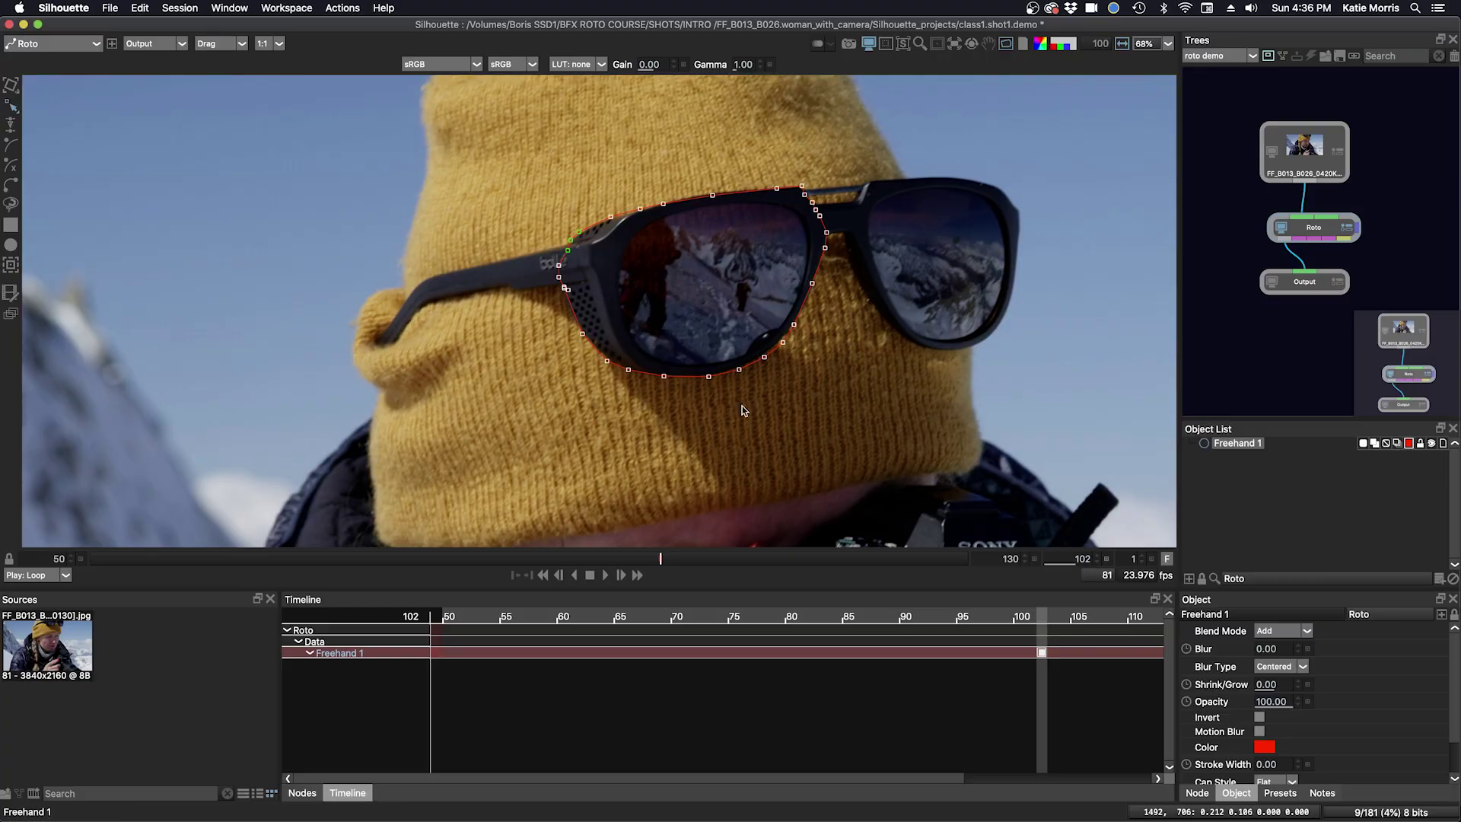
Step: Hide the first freehand shape and retrace the same lens frame as a freehand shape drawn in sections, with Detail at 55
left_click(1432, 444)
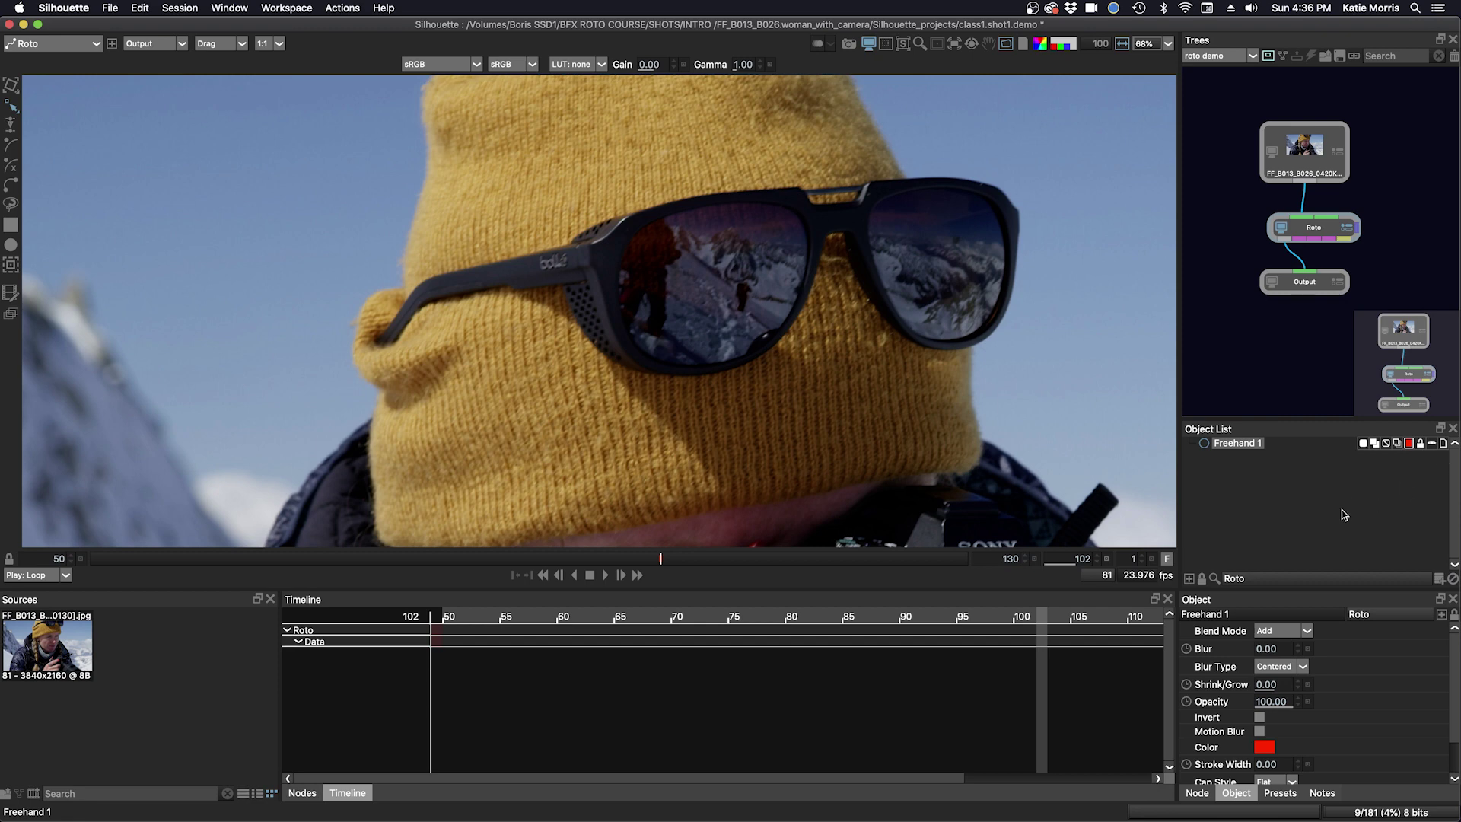
left_click(10, 204)
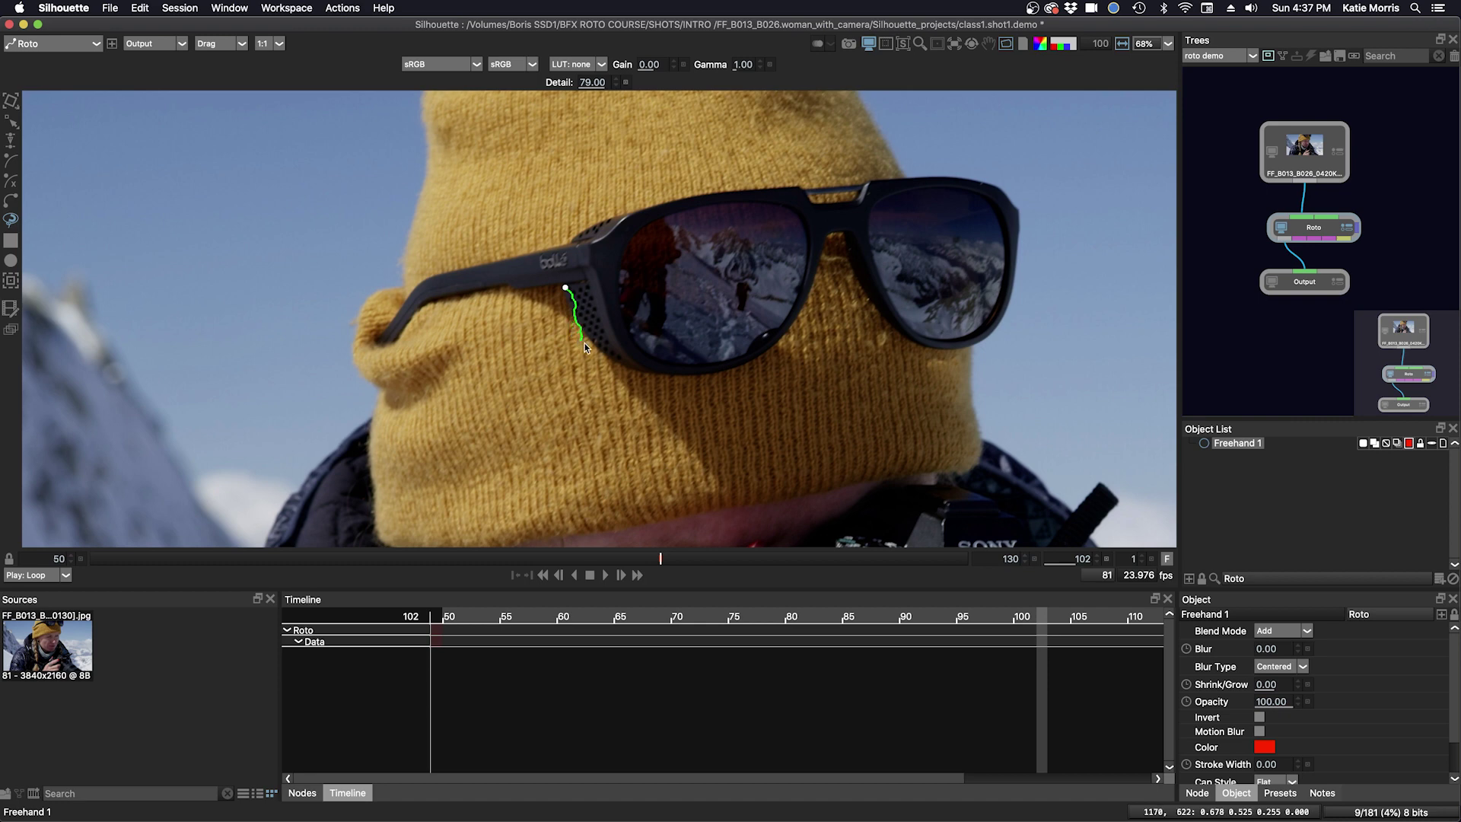
left_click(614, 364)
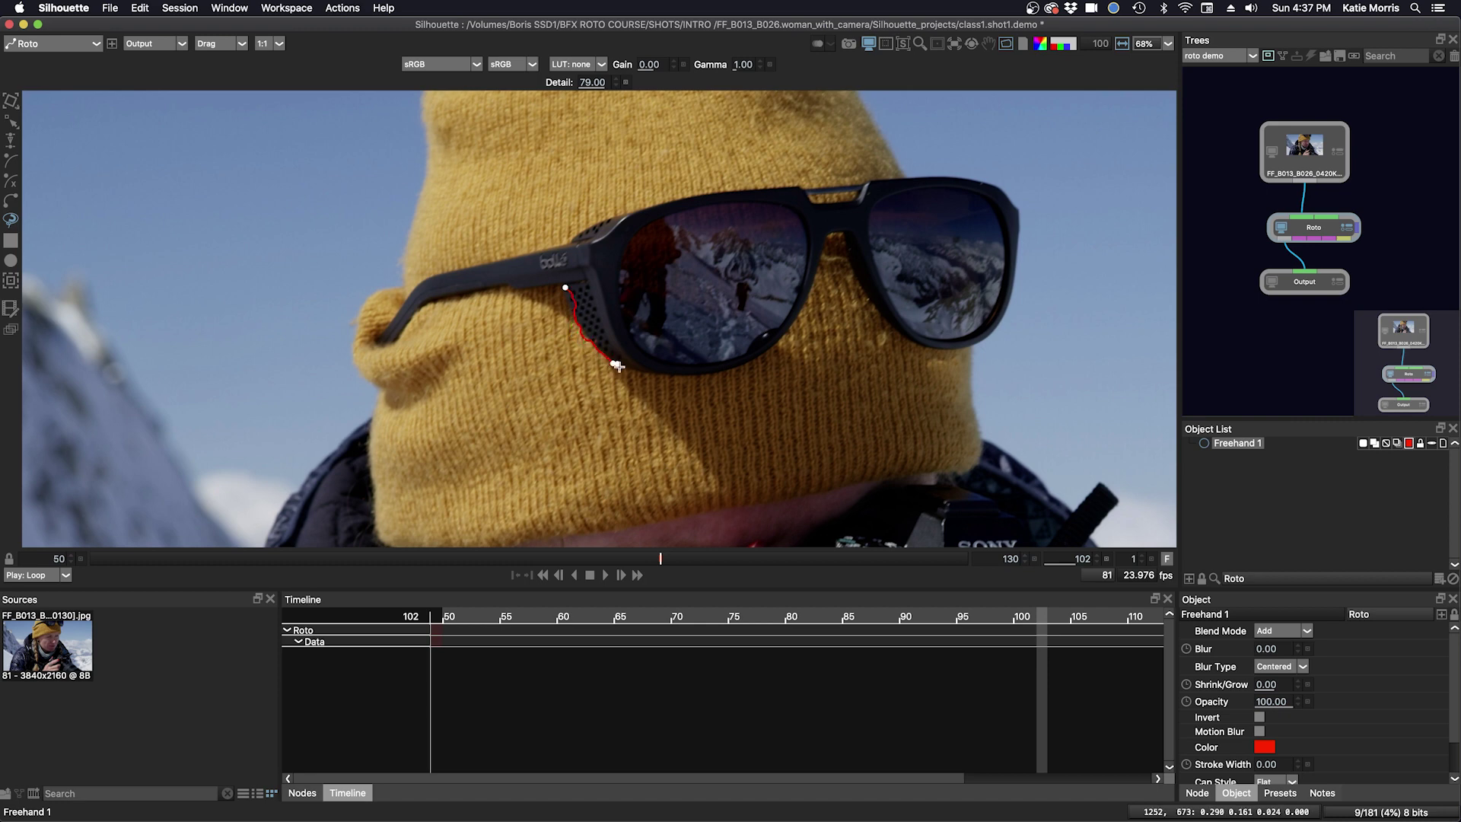
left_click(744, 368)
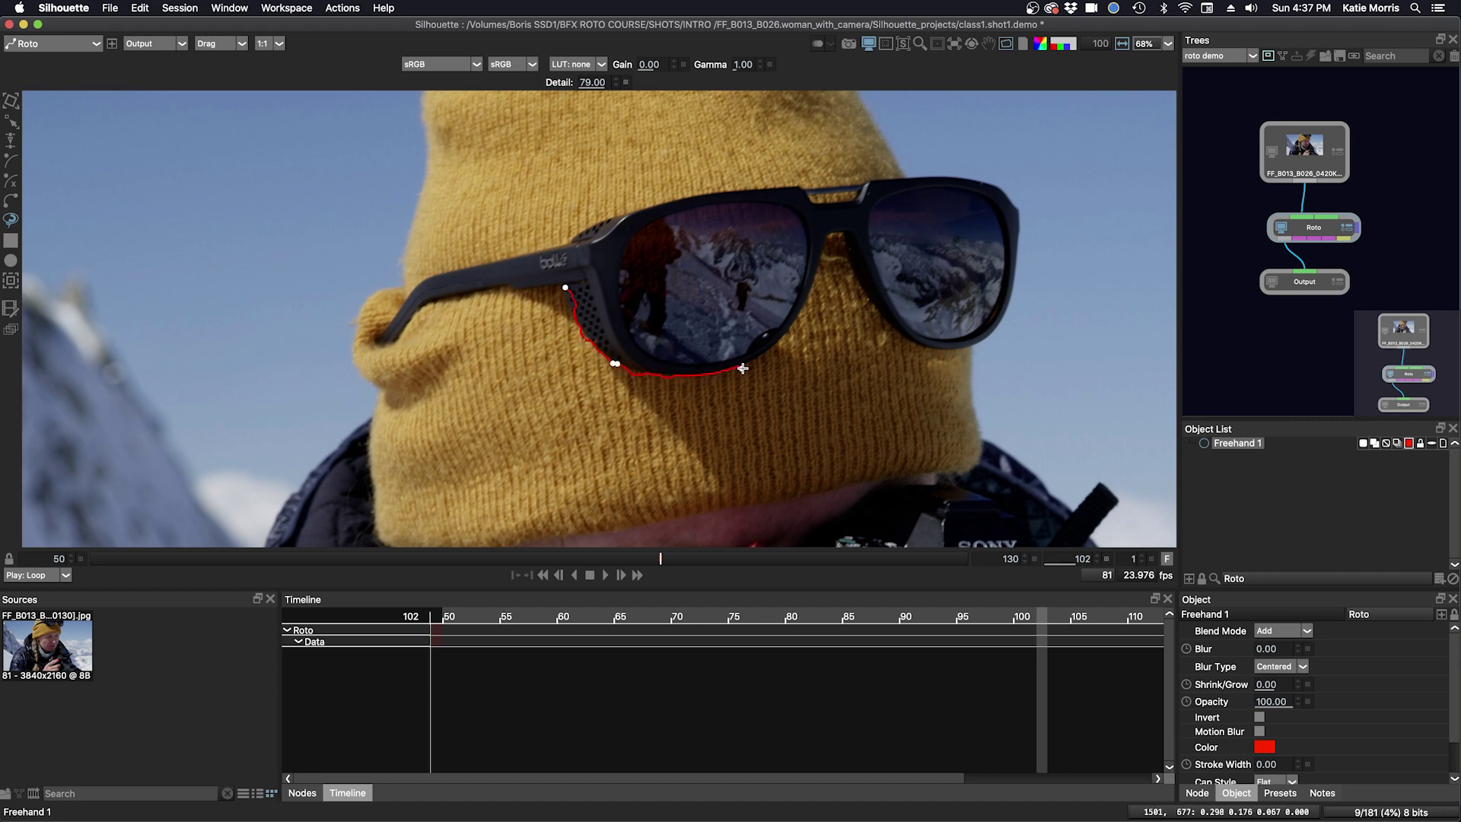
left_click(801, 319)
left_click(821, 258)
left_click(829, 230)
left_click(815, 200)
left_click(800, 183)
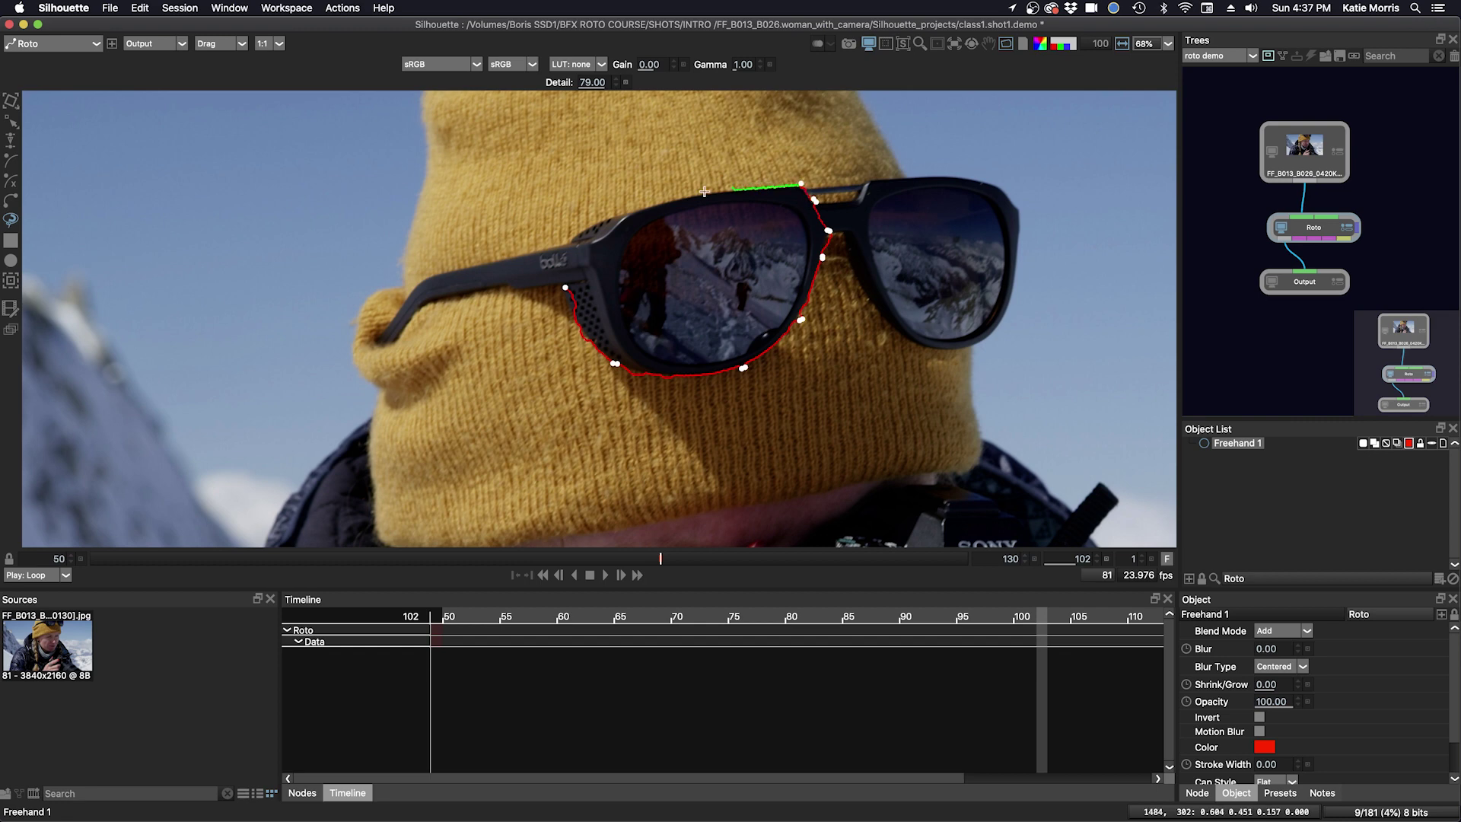
left_click(572, 242)
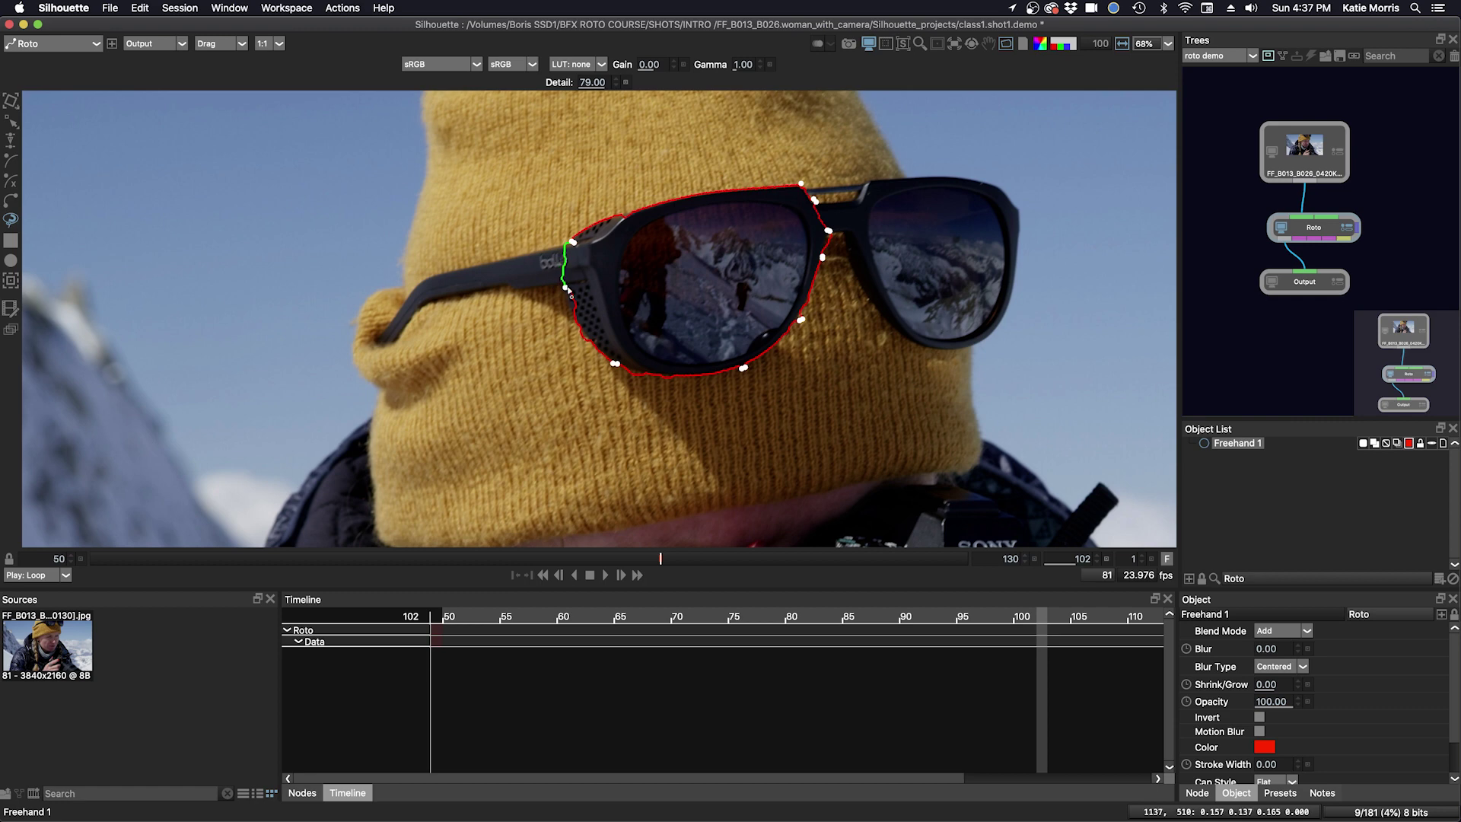
left_click(565, 288)
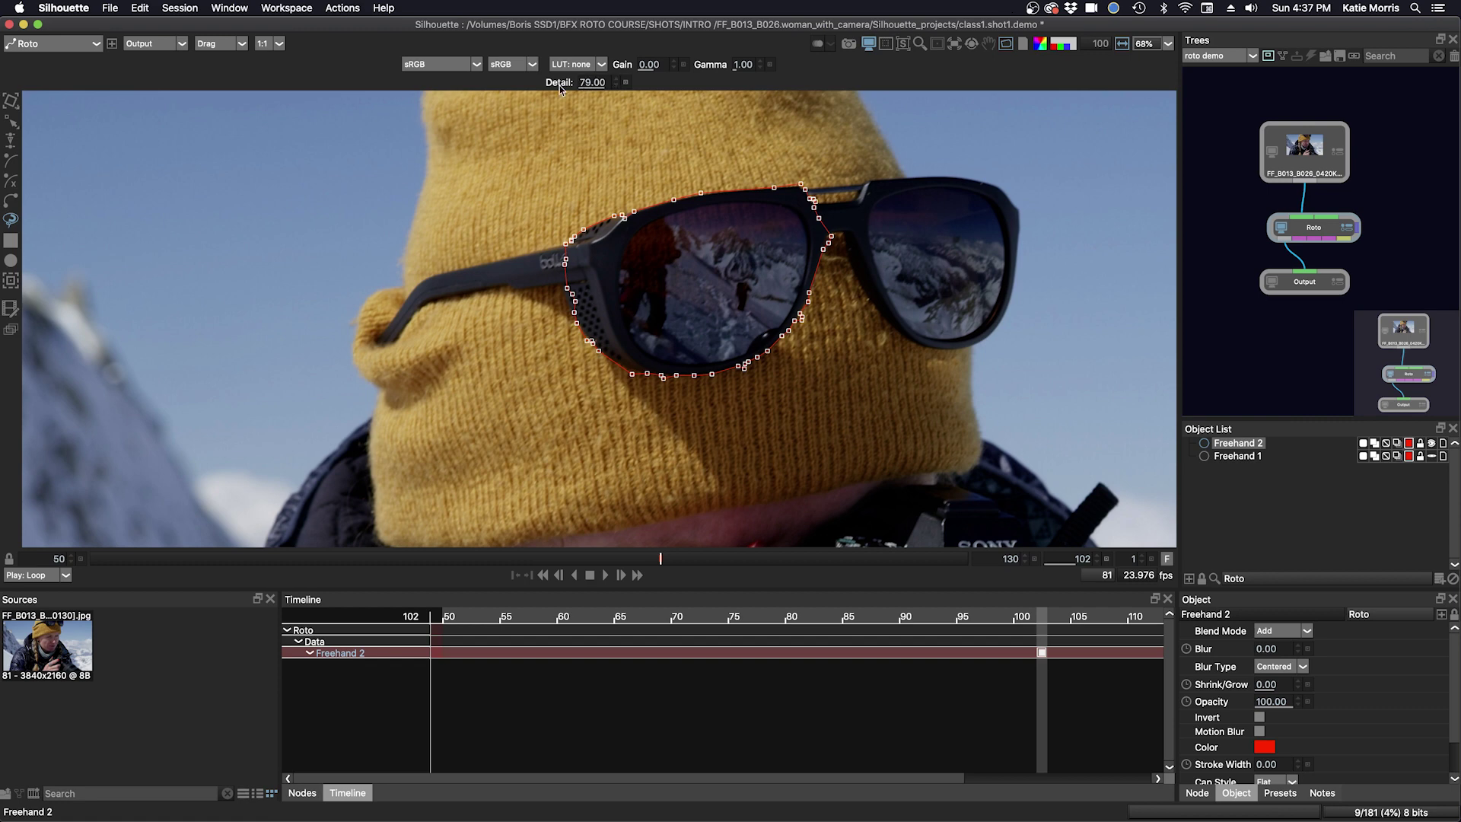
left_click_drag(587, 83, 567, 83)
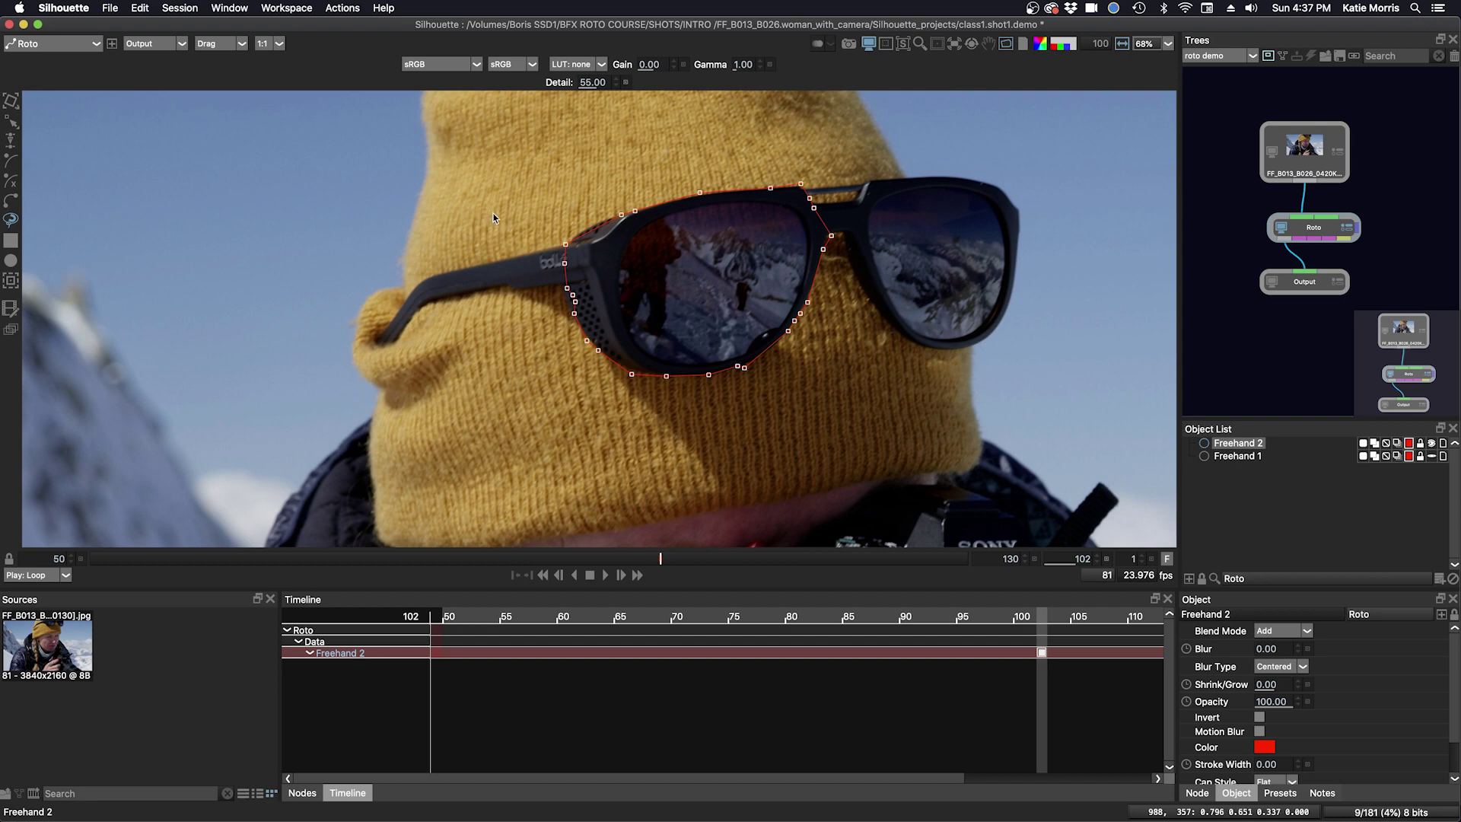
Step: Reshape the second freehand outline by moving its upper, nose-side and lower points onto the edge of the lens frame
key("r")
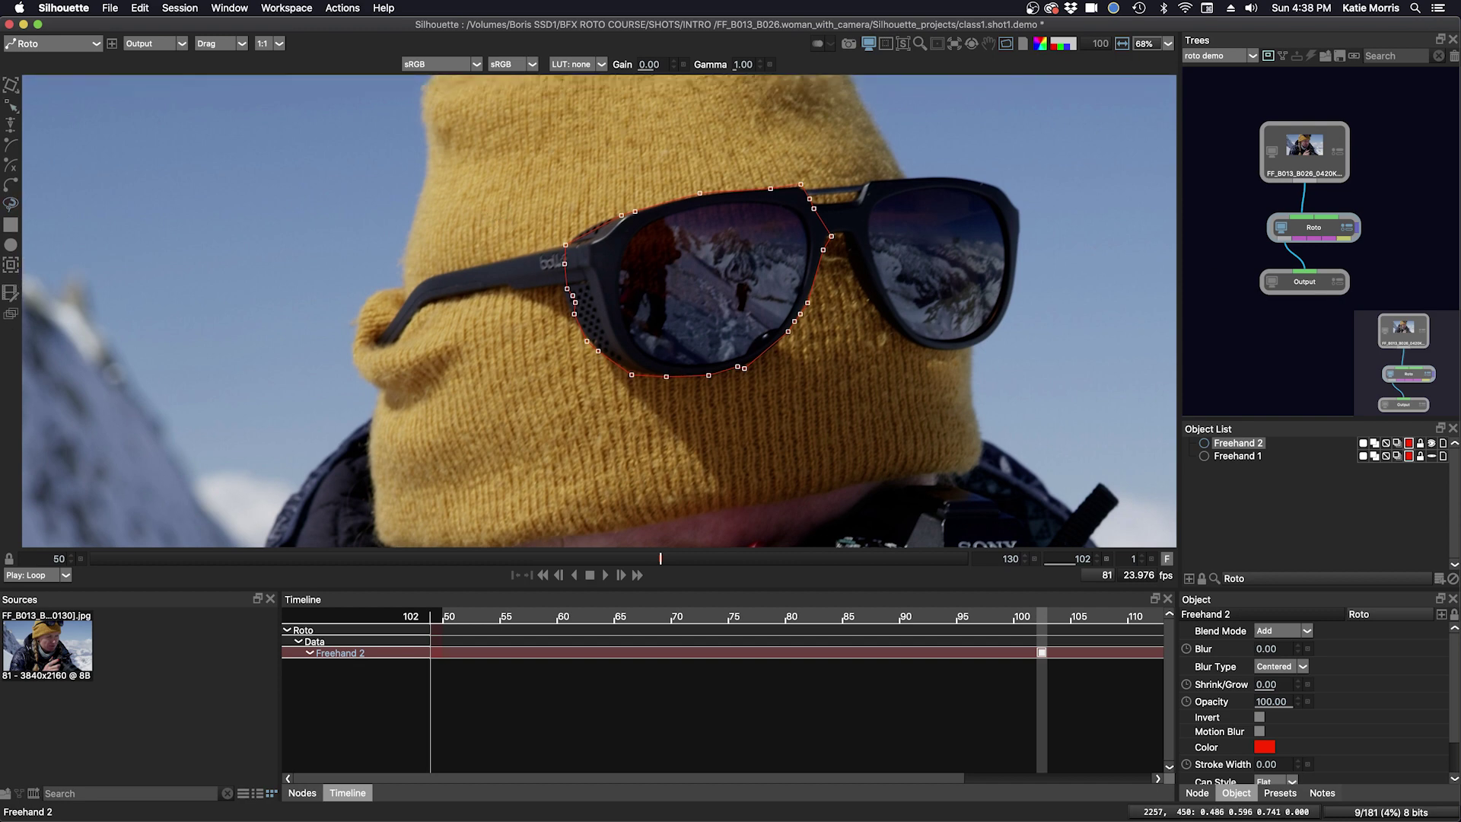
left_click_drag(609, 325, 645, 349)
scroll(622, 337, "up", 4)
left_click_drag(626, 296, 593, 327)
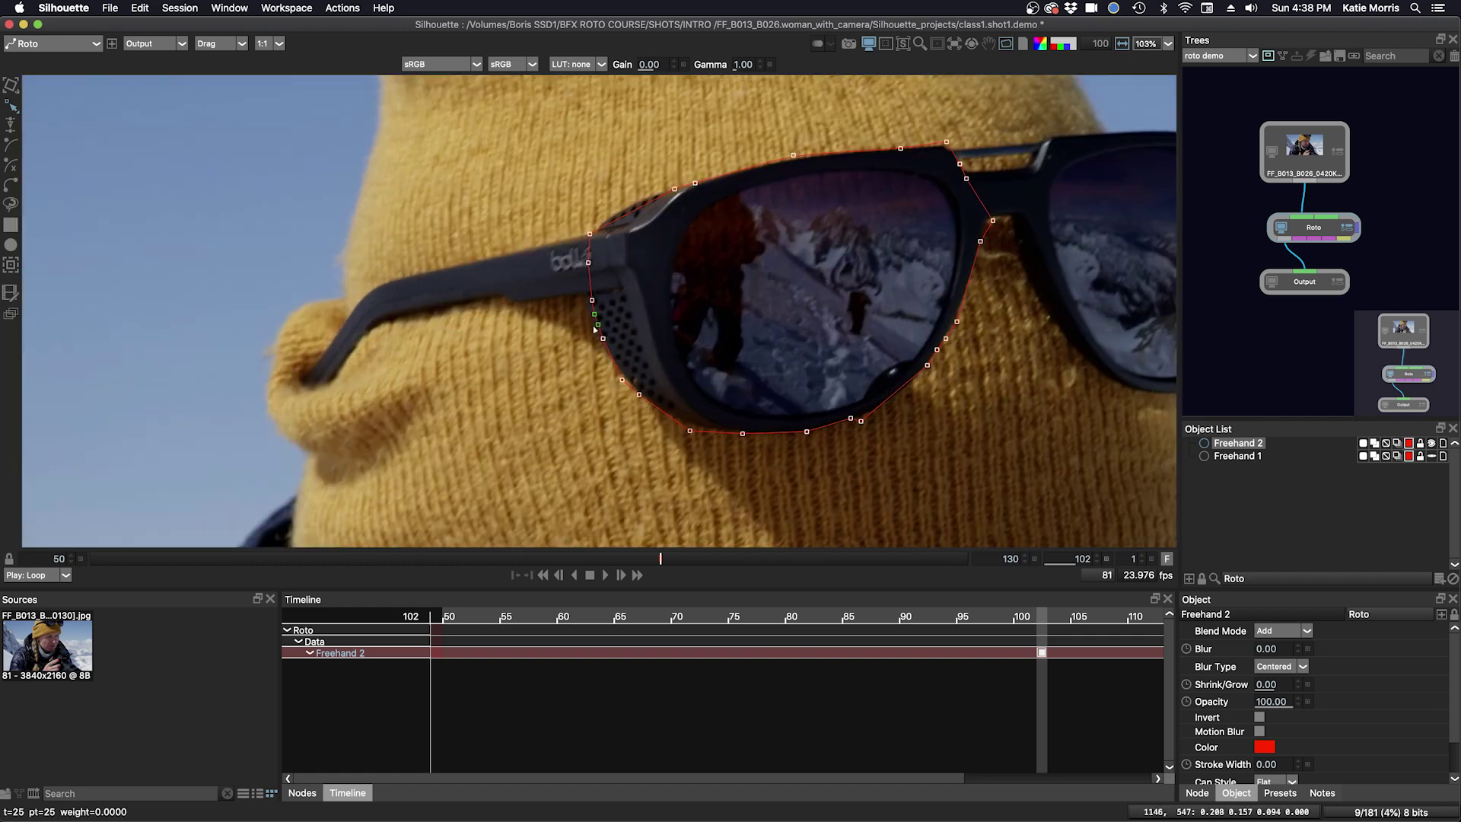
left_click(671, 191)
left_click_drag(695, 184, 688, 185)
left_click_drag(793, 155, 799, 158)
left_click_drag(947, 143, 951, 149)
left_click_drag(993, 220, 990, 217)
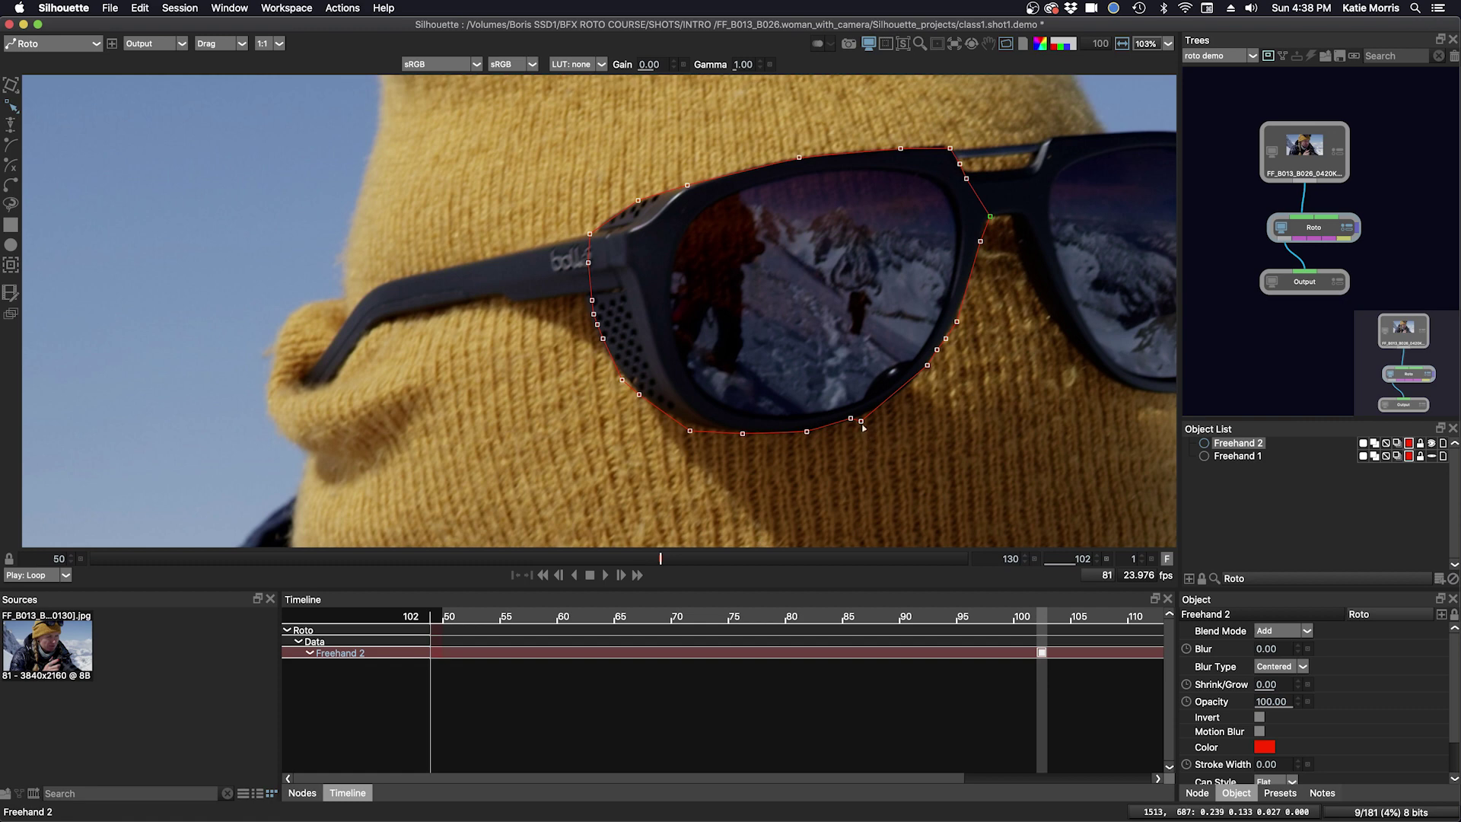
left_click_drag(861, 420, 956, 318)
left_click_drag(687, 431, 691, 424)
Step: Hide the second lens outline and trace a freehand shape along the outer edge of the jacket's shoulder and sleeve
scroll(727, 377, "down", 5)
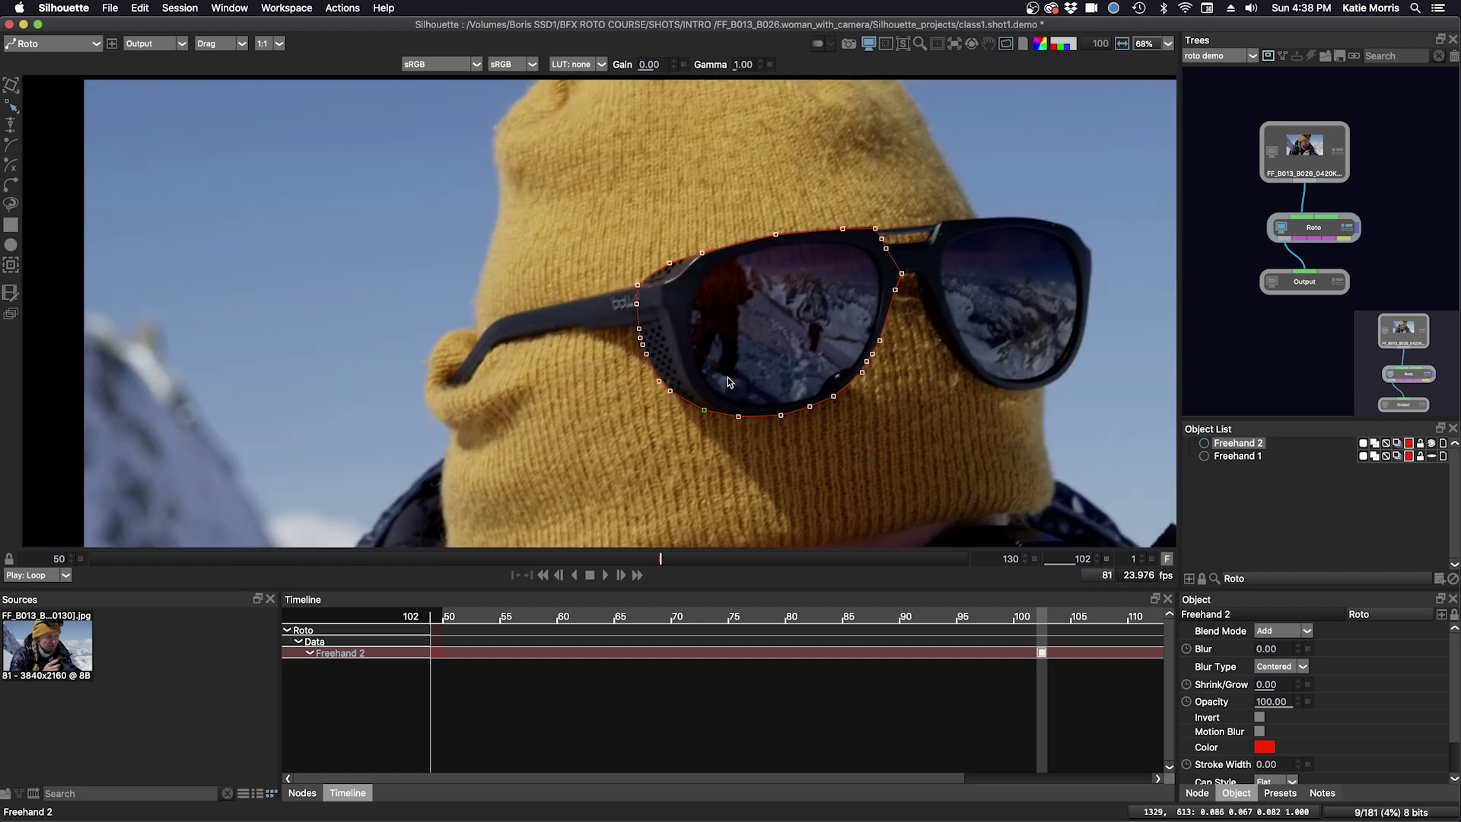
left_click_drag(719, 424, 719, 305)
left_click_drag(694, 365, 723, 303)
left_click_drag(639, 451, 688, 358)
scroll(690, 363, "down", 3)
scroll(691, 317, "right", 3)
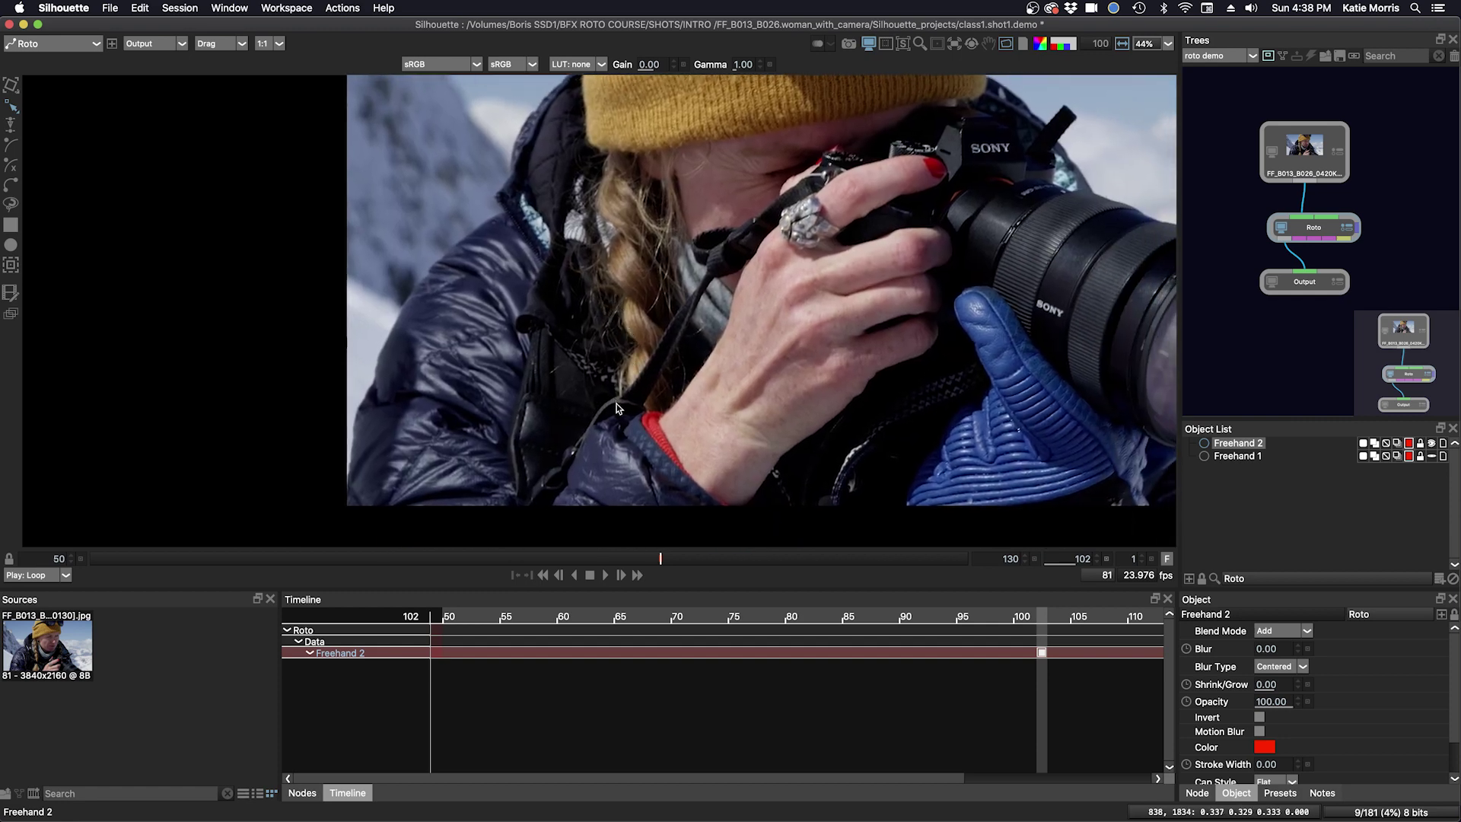
left_click(1431, 443)
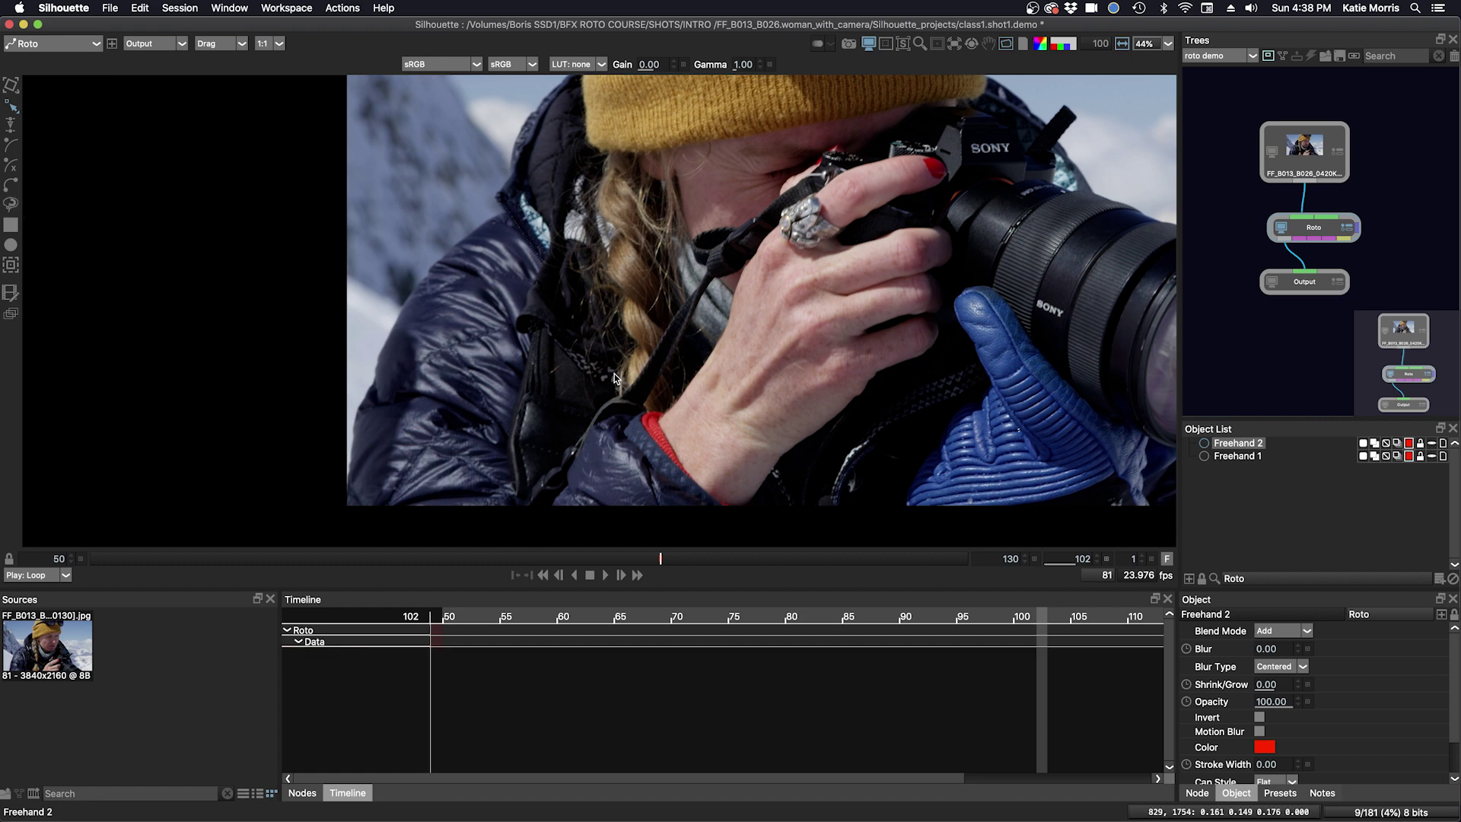
key("f")
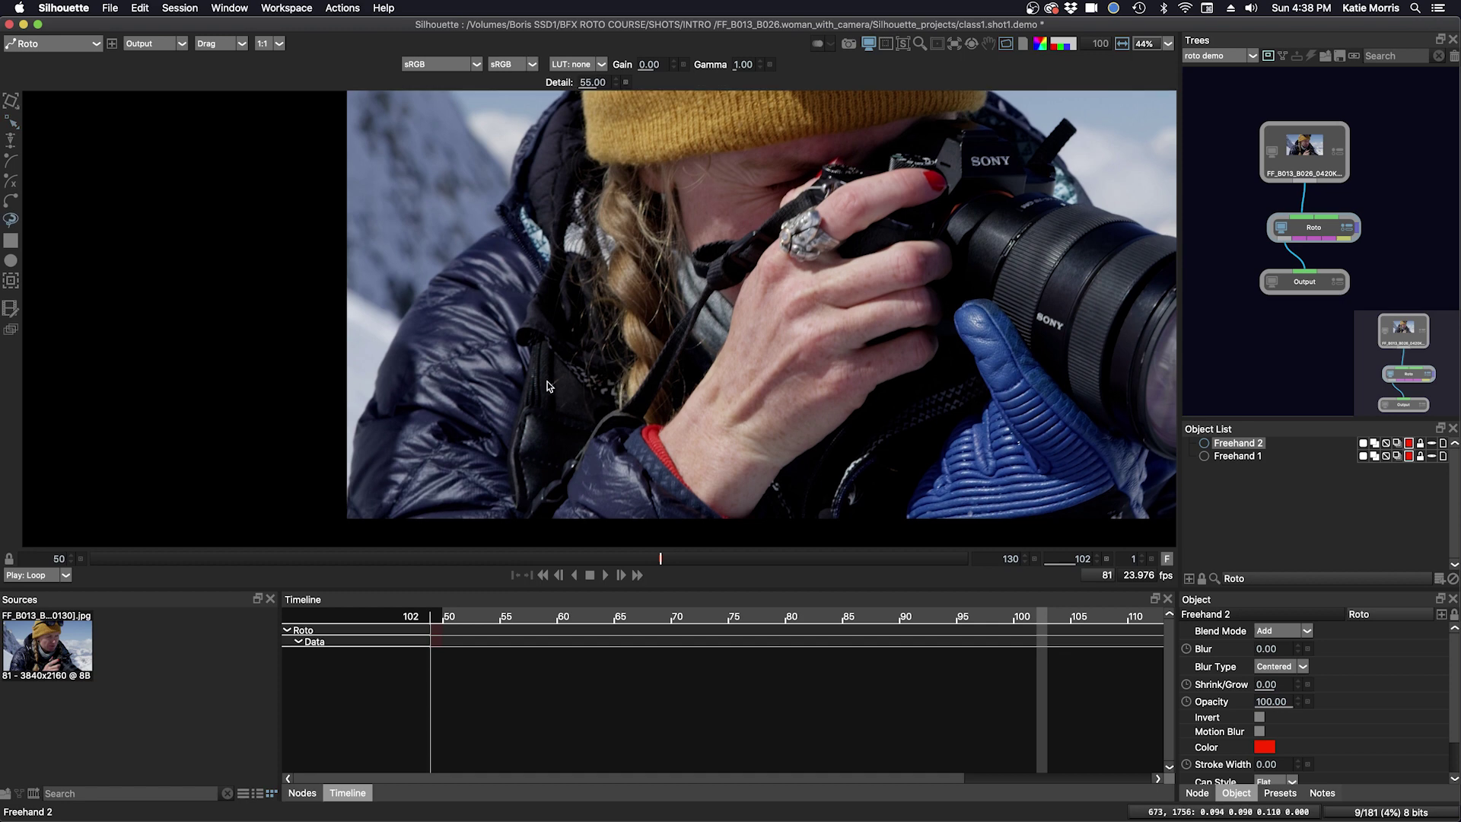
left_click_drag(478, 343, 528, 312)
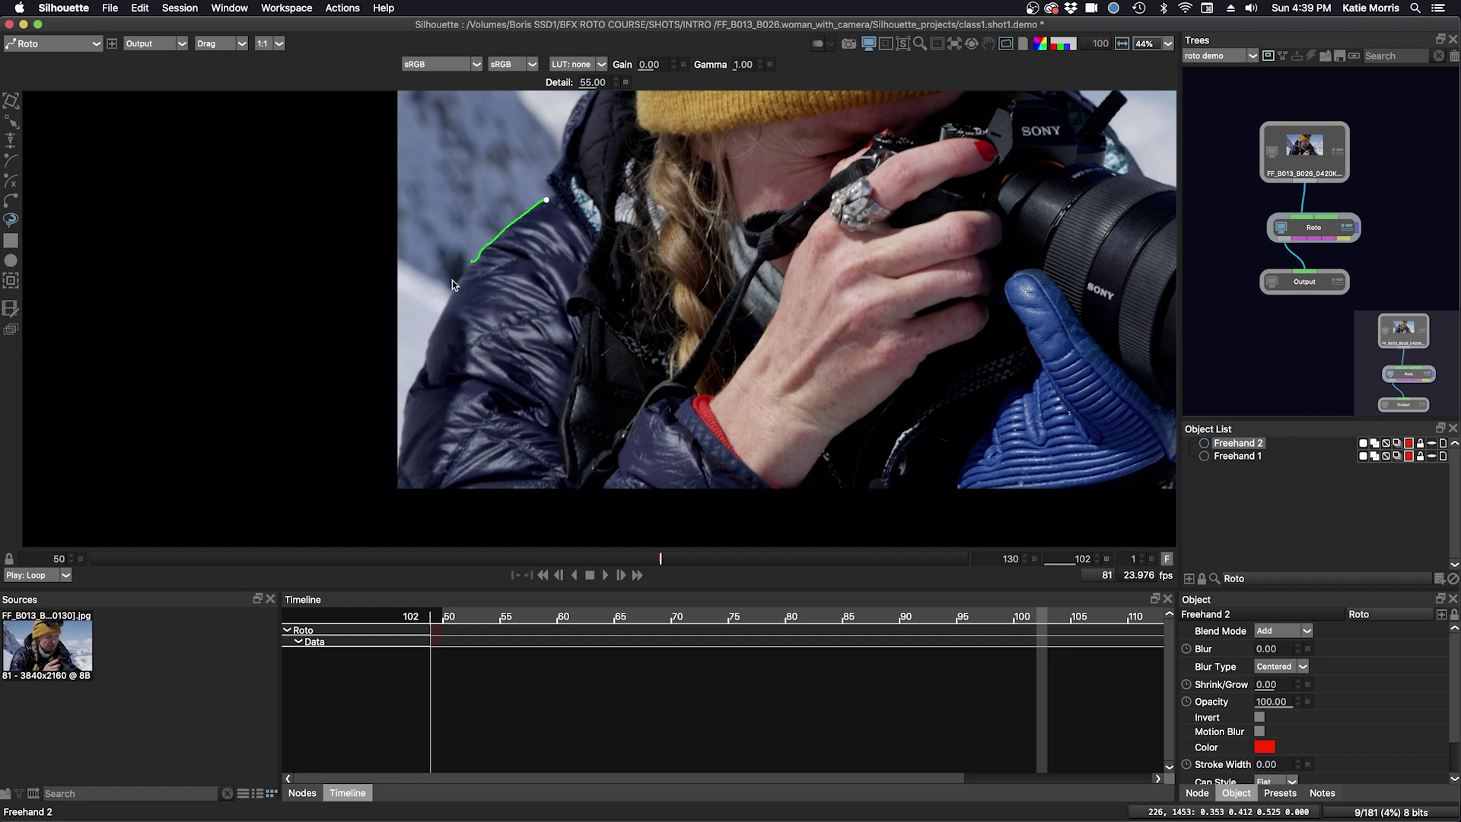
left_click(422, 347)
mouse_move(418, 374)
left_mouse_down()
mouse_move(397, 515)
mouse_move(634, 512)
mouse_move(641, 476)
mouse_move(547, 202)
left_mouse_up()
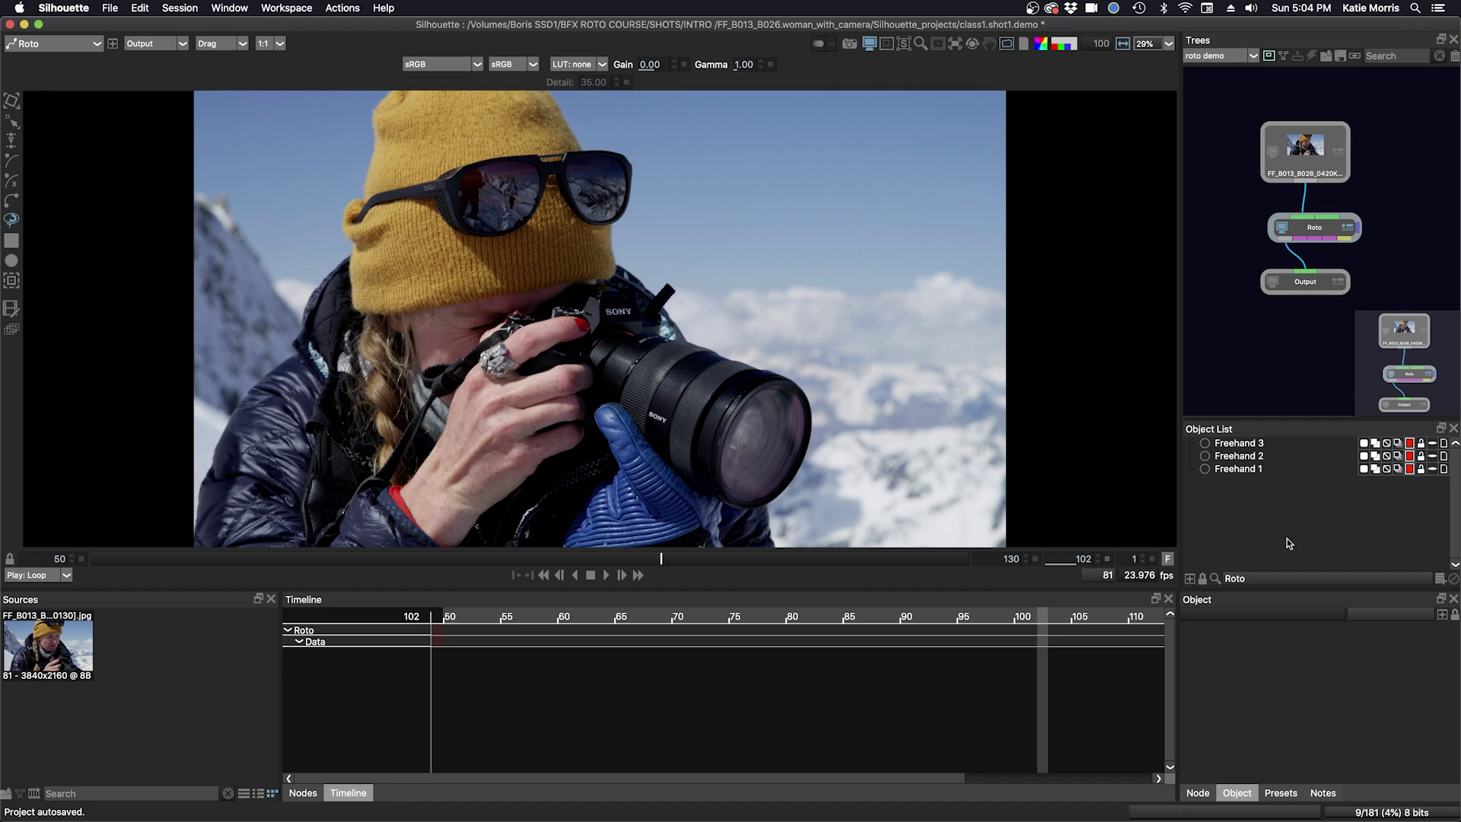
Step: Trace a freehand shape at Detail 35 around the jacket cuff at the bare wrist, extending below the image edge
left_click_drag(467, 525, 750, 351)
scroll(531, 493, "up", 5)
scroll(654, 408, "up", 3)
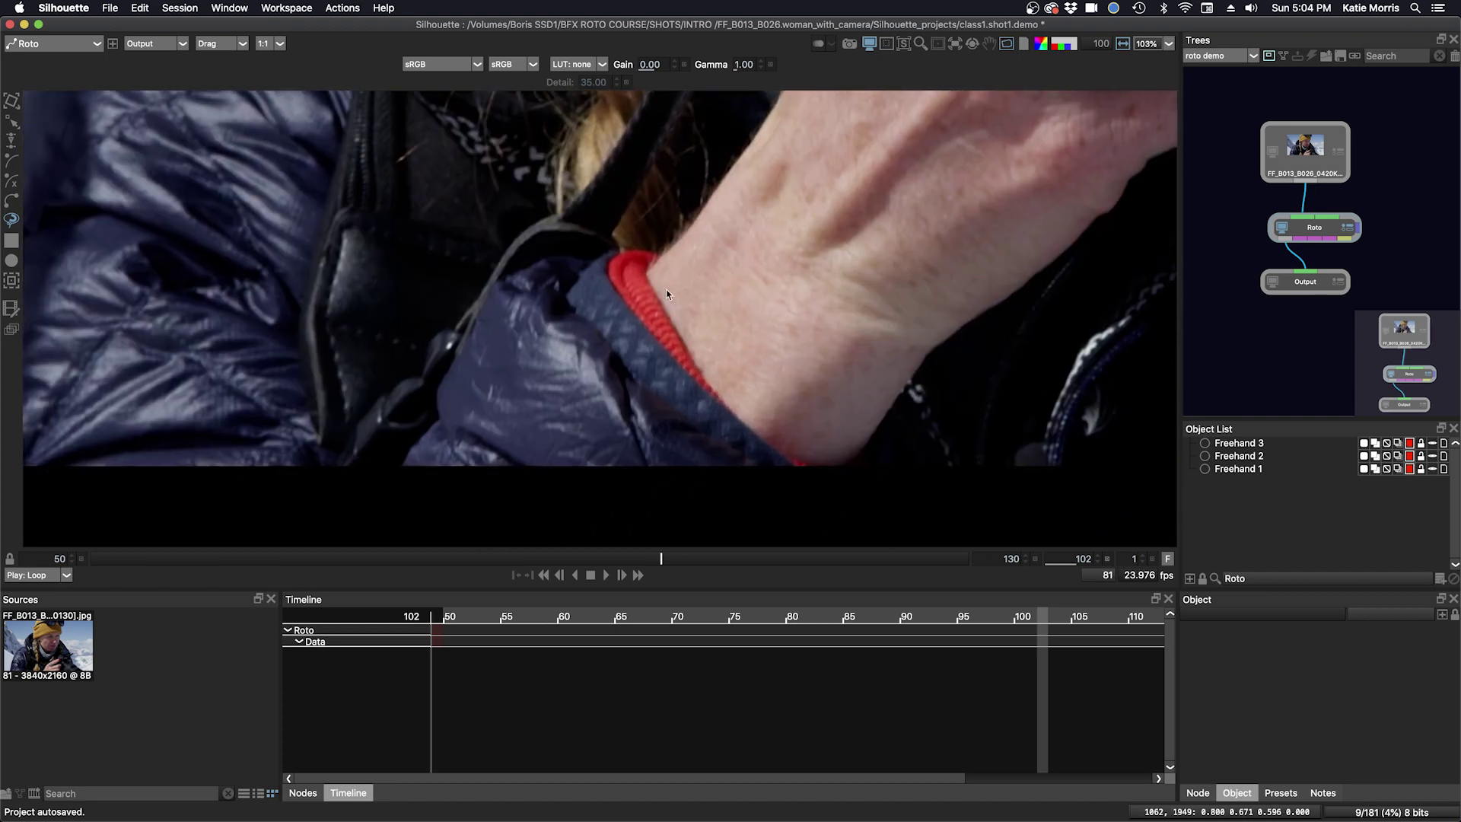
mouse_move(665, 272)
left_mouse_down()
mouse_move(690, 358)
mouse_move(802, 467)
mouse_move(799, 495)
mouse_move(646, 516)
mouse_move(457, 512)
mouse_move(388, 486)
mouse_move(457, 333)
mouse_move(544, 268)
mouse_move(669, 245)
mouse_move(661, 275)
mouse_move(677, 281)
left_mouse_up()
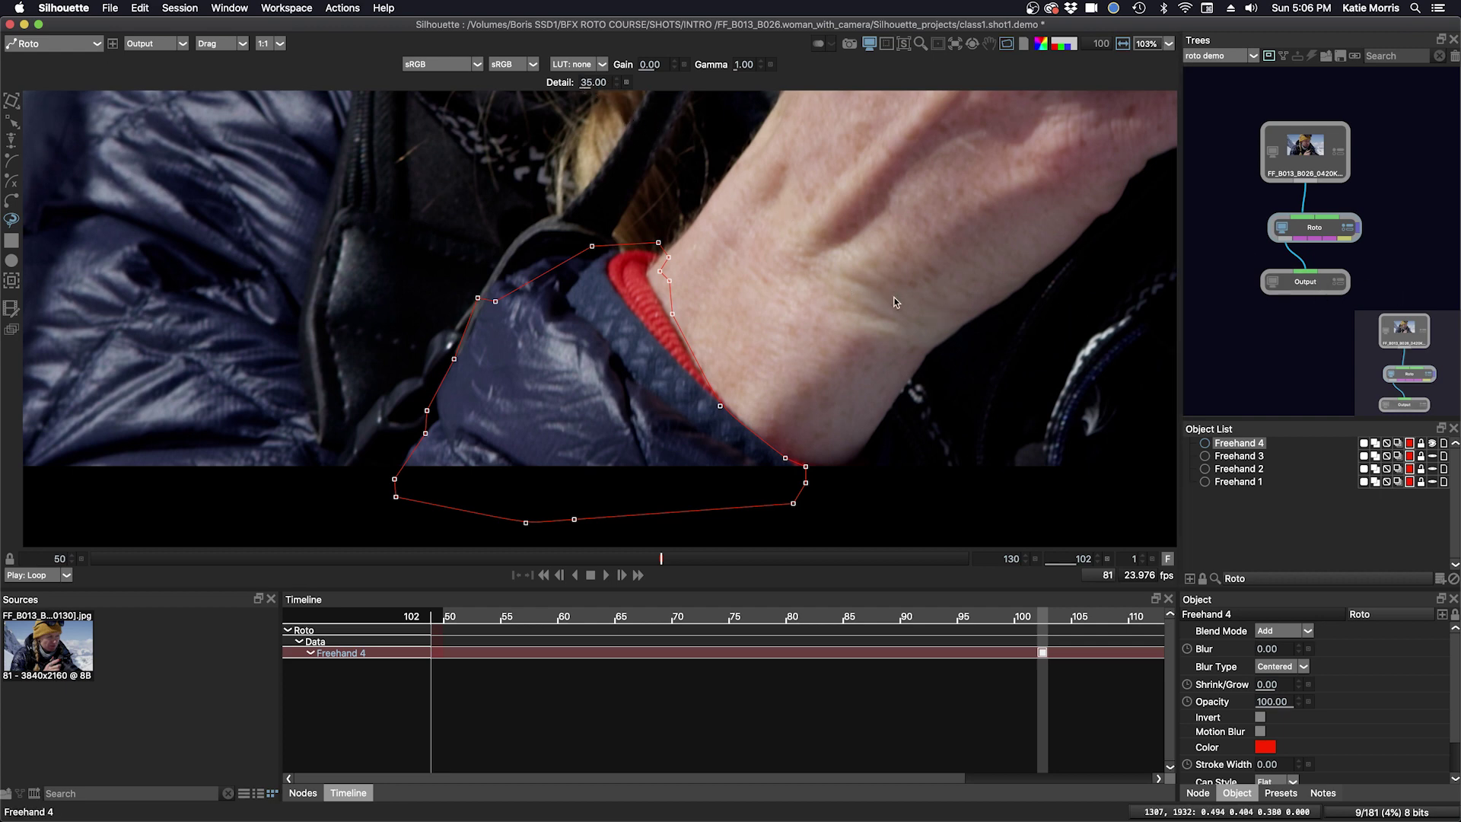
Step: Move points of the cuff shape onto the edge between sleeve and wrist, and change the shape's outline colour to green
key("r")
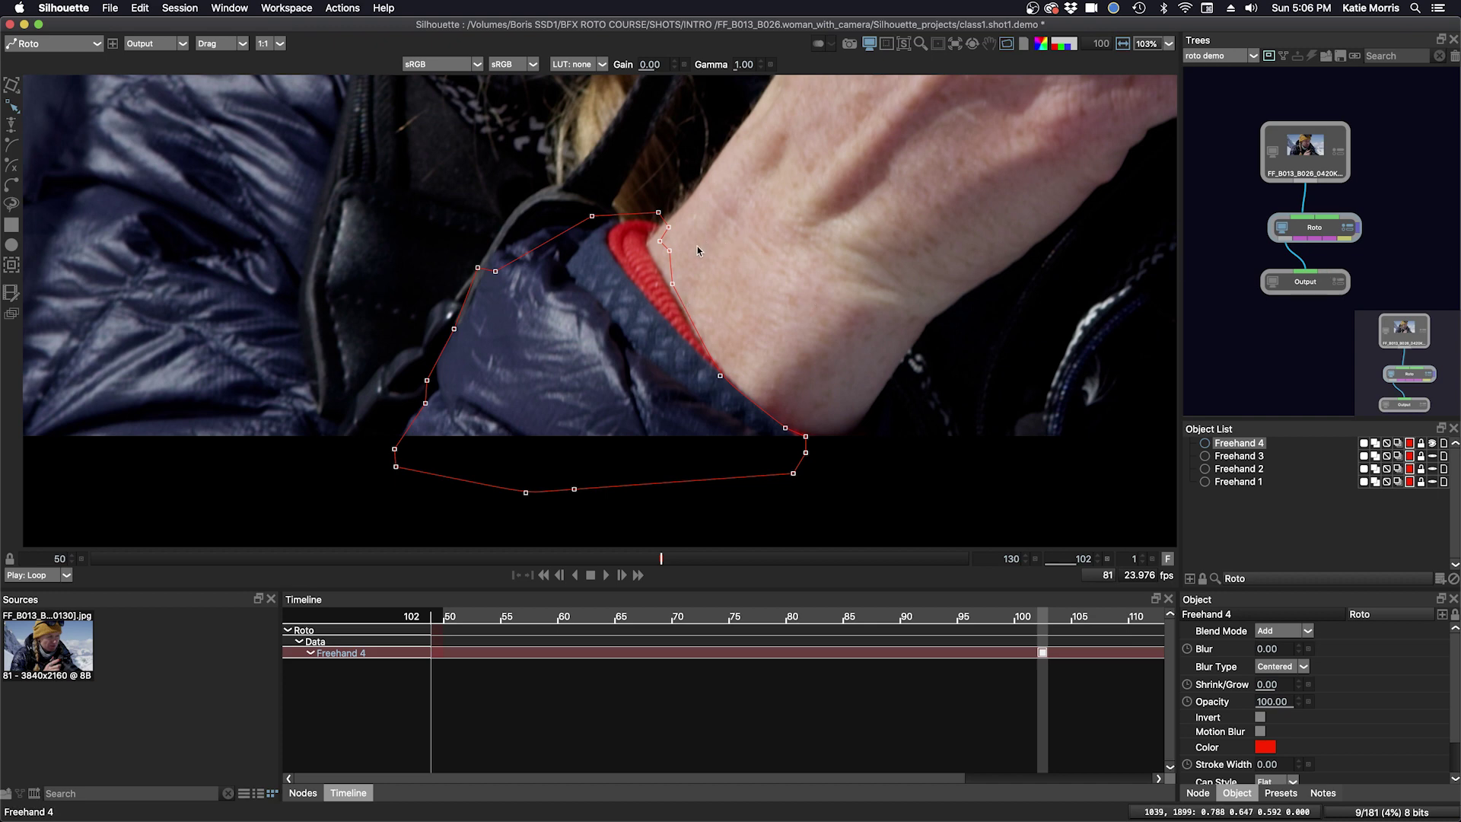
left_click_drag(663, 299, 665, 301)
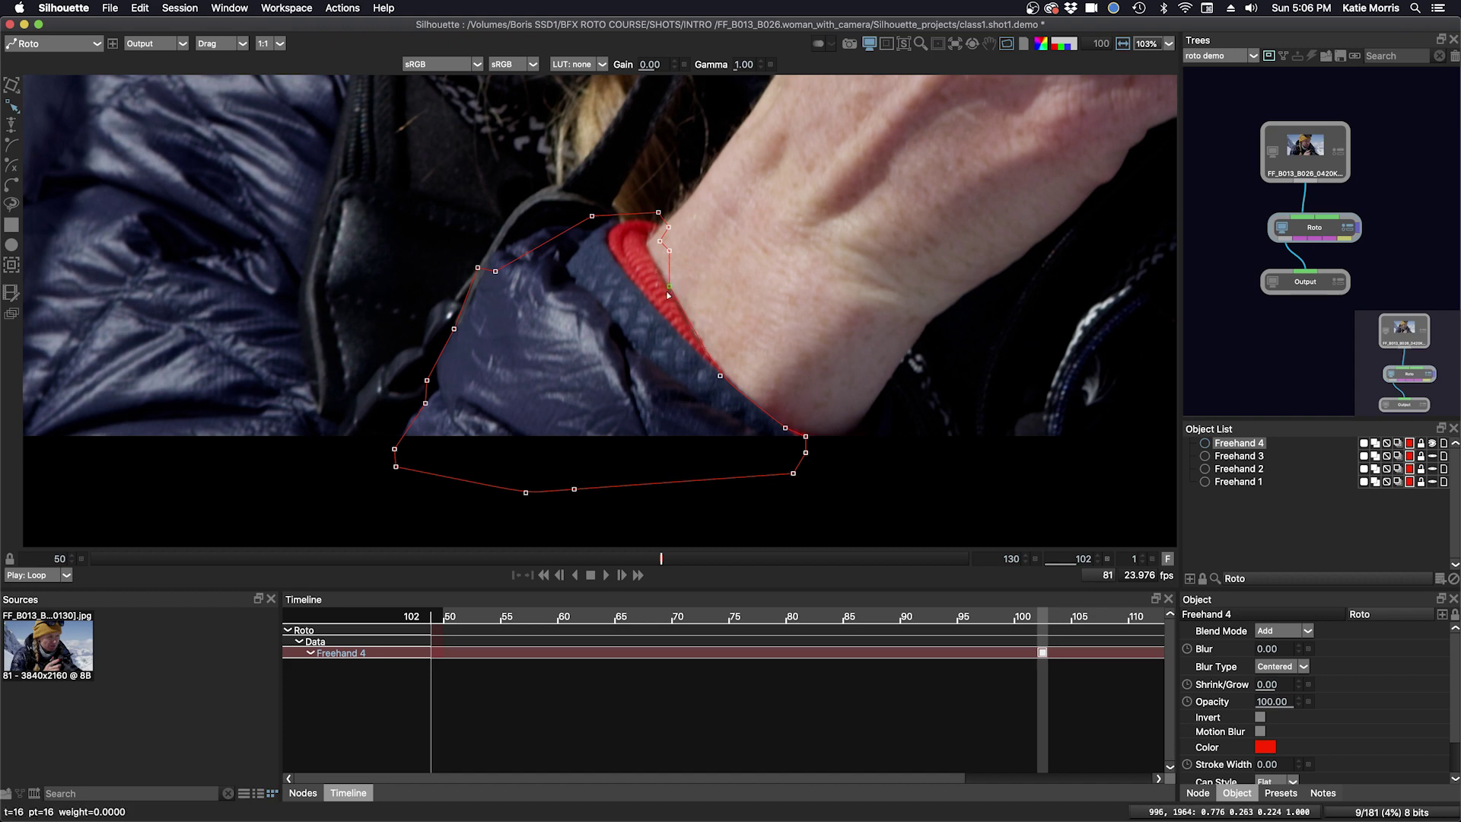
mouse_move(742, 359)
left_mouse_down()
mouse_move(693, 412)
mouse_move(730, 388)
left_mouse_up()
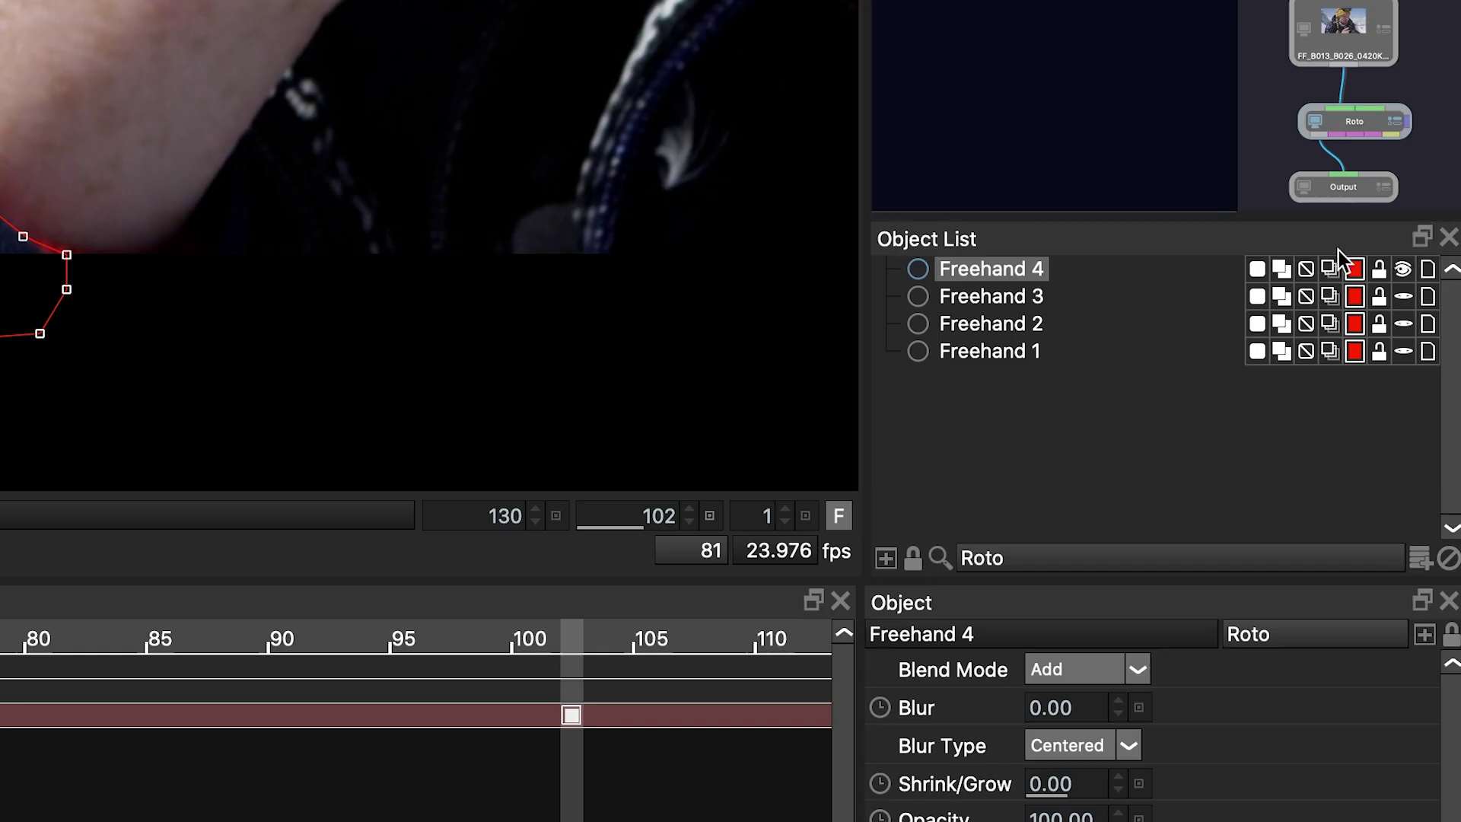
left_click(1353, 272)
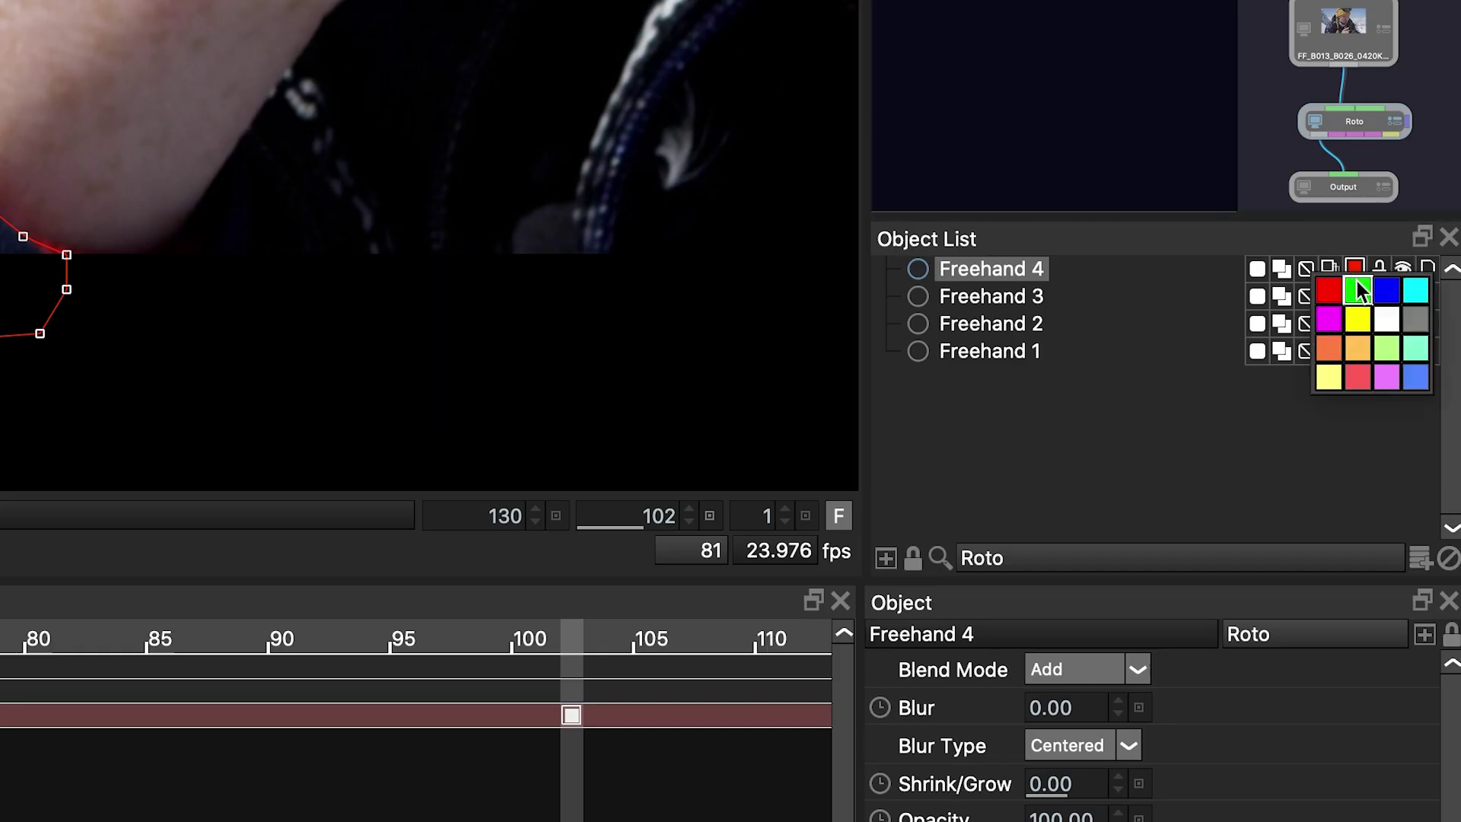
left_click(1357, 295)
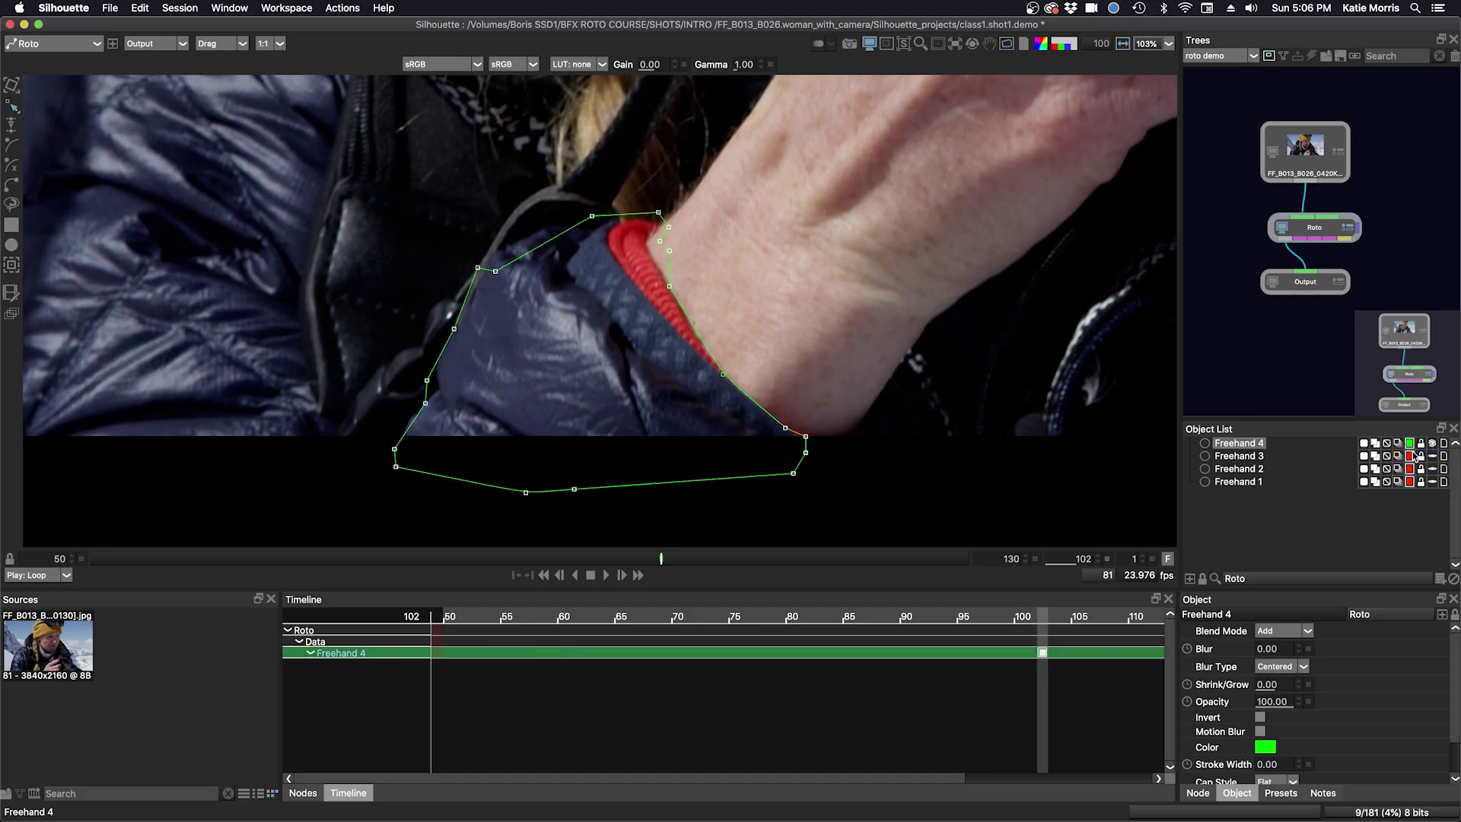
Step: Fit the cuff shape's points along the red inner cuff and its upper corner to the edge of the wrist
scroll(651, 282, "up", 3)
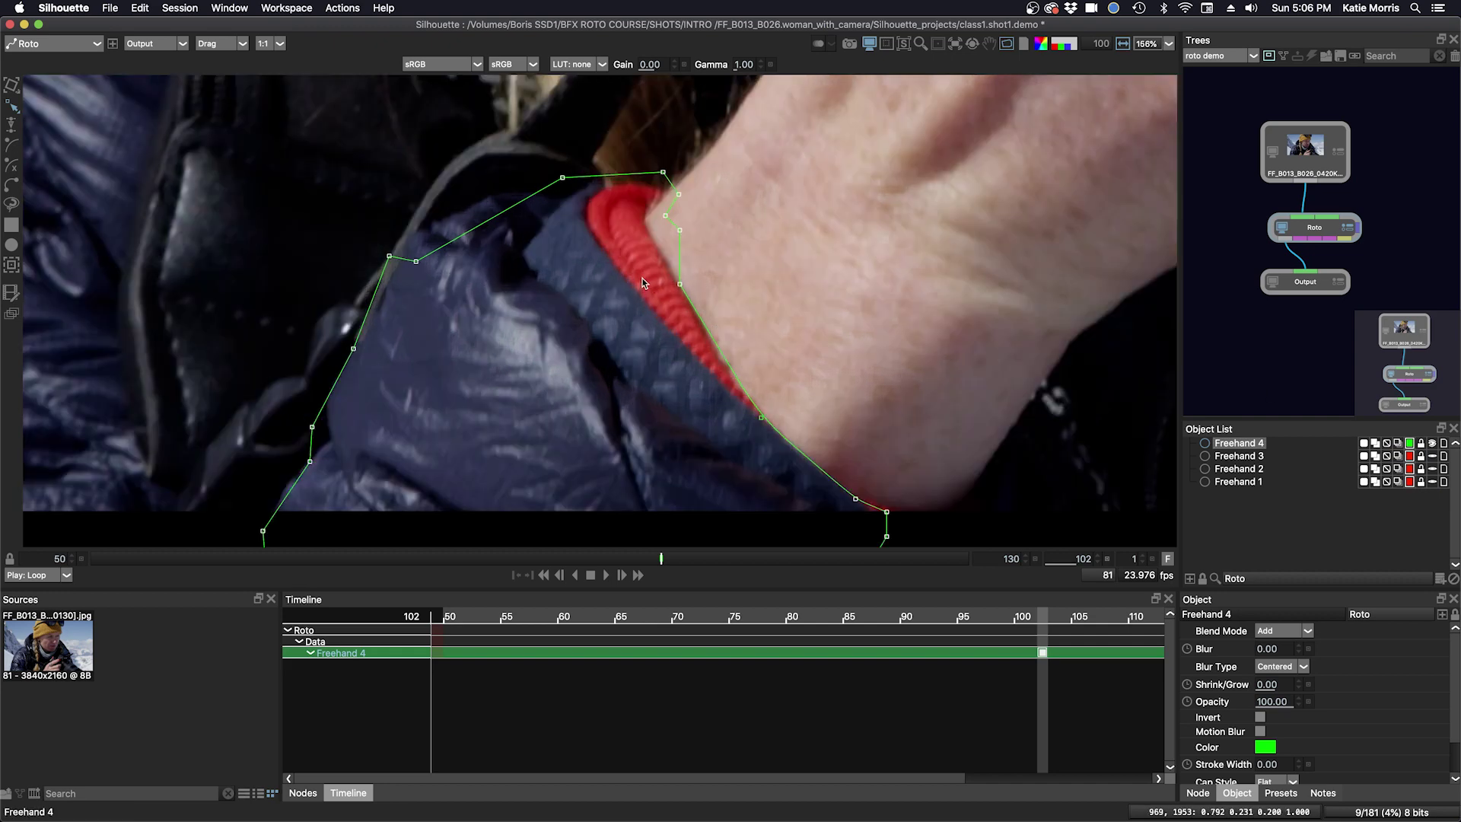
left_click_drag(637, 284, 646, 298)
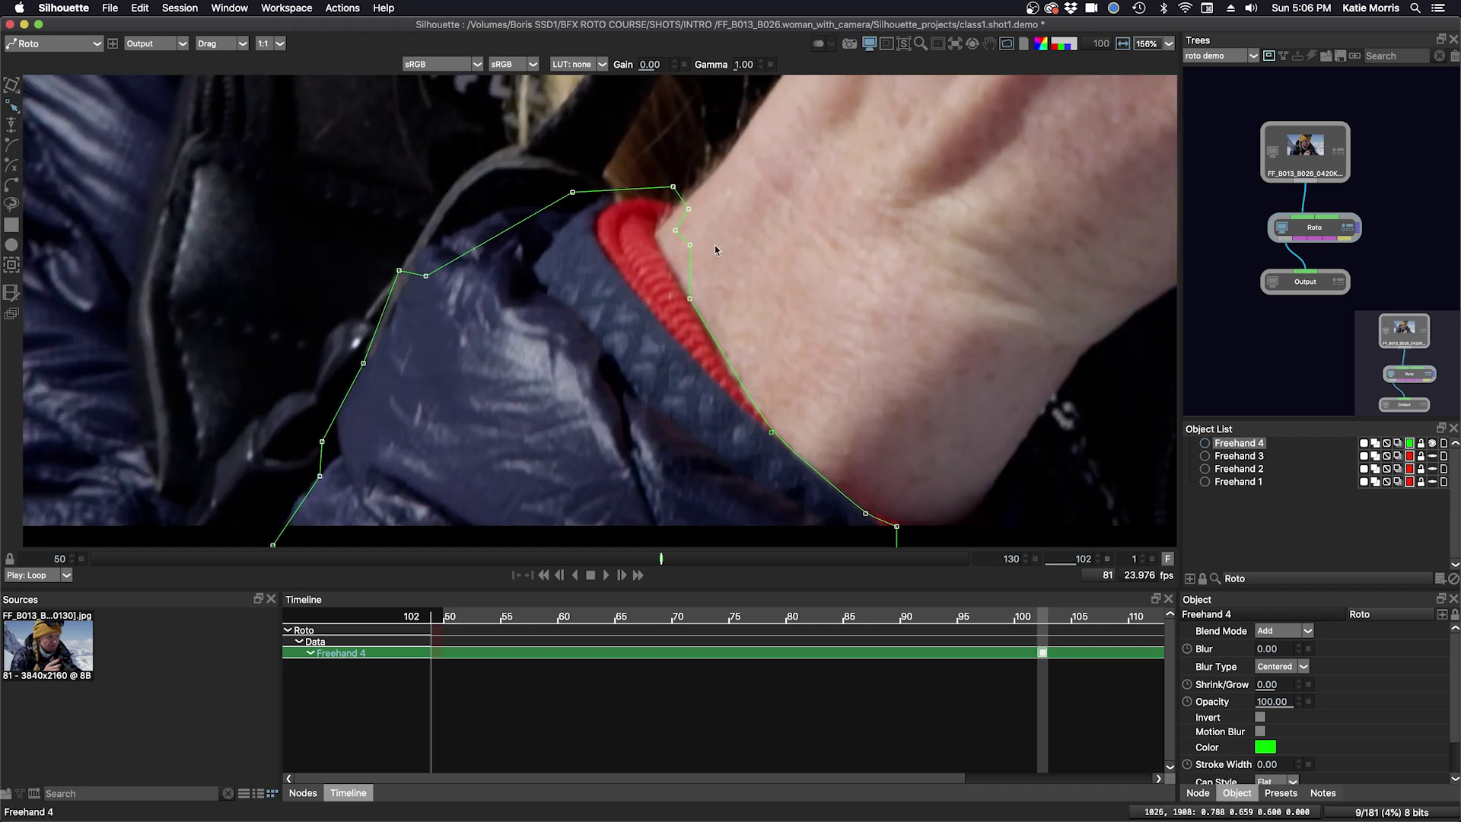
left_click_drag(680, 234, 665, 226)
key("super+z")
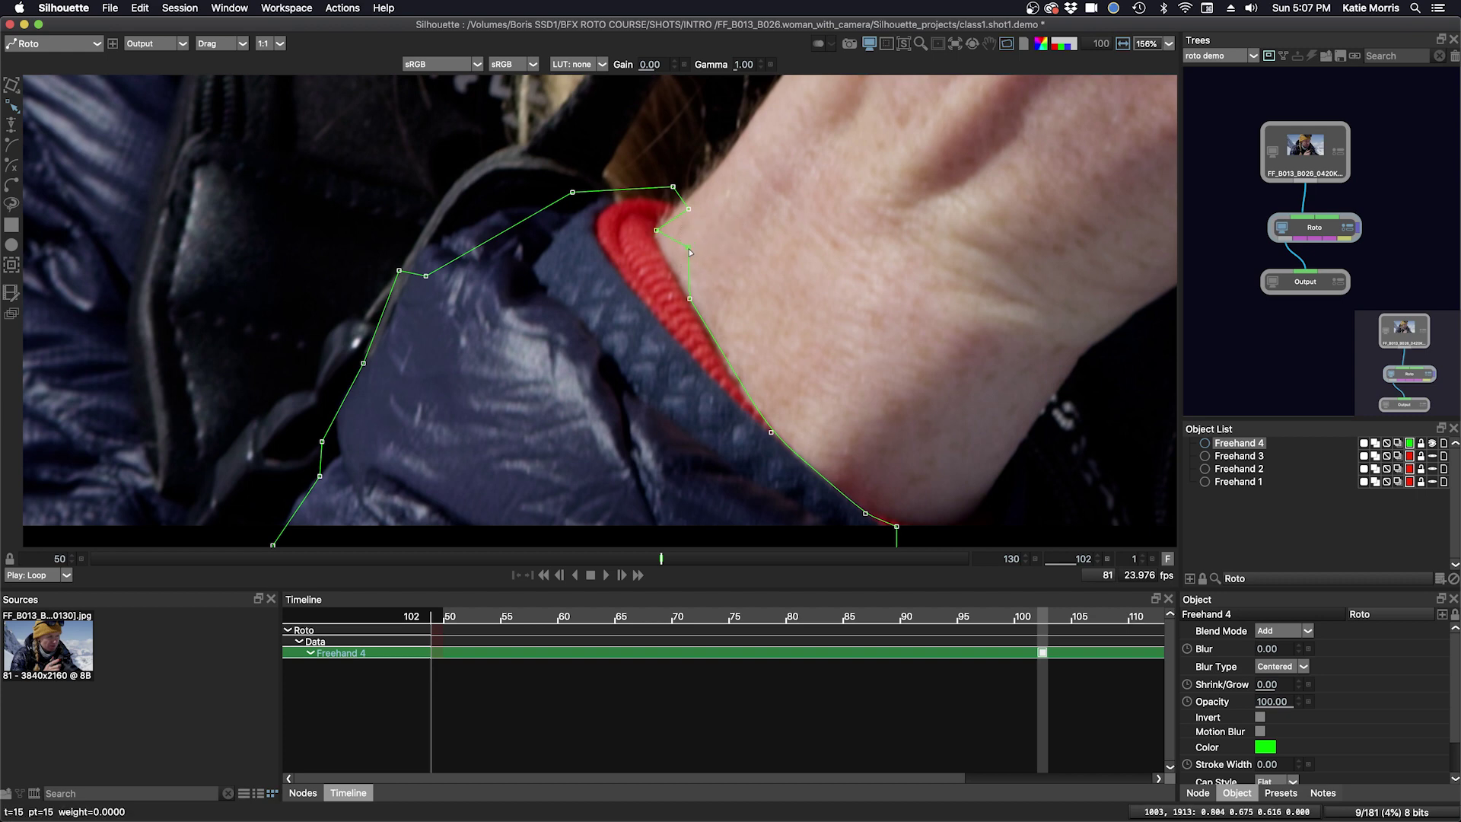
left_click_drag(680, 255, 667, 261)
left_click_drag(703, 166, 683, 216)
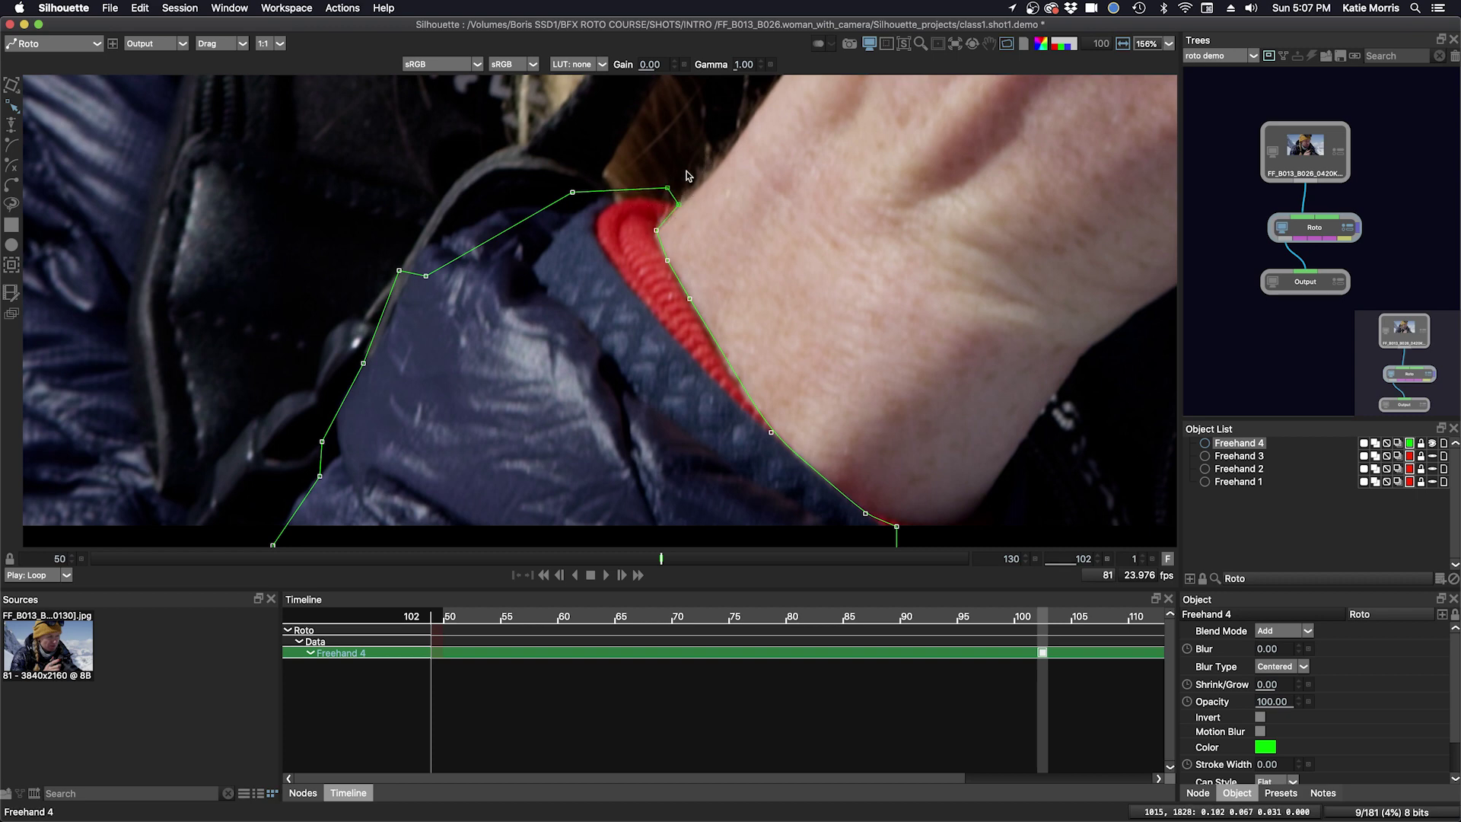
mouse_move(706, 154)
left_mouse_down()
mouse_move(647, 210)
mouse_move(660, 200)
left_mouse_up()
left_click_drag(663, 202, 663, 204)
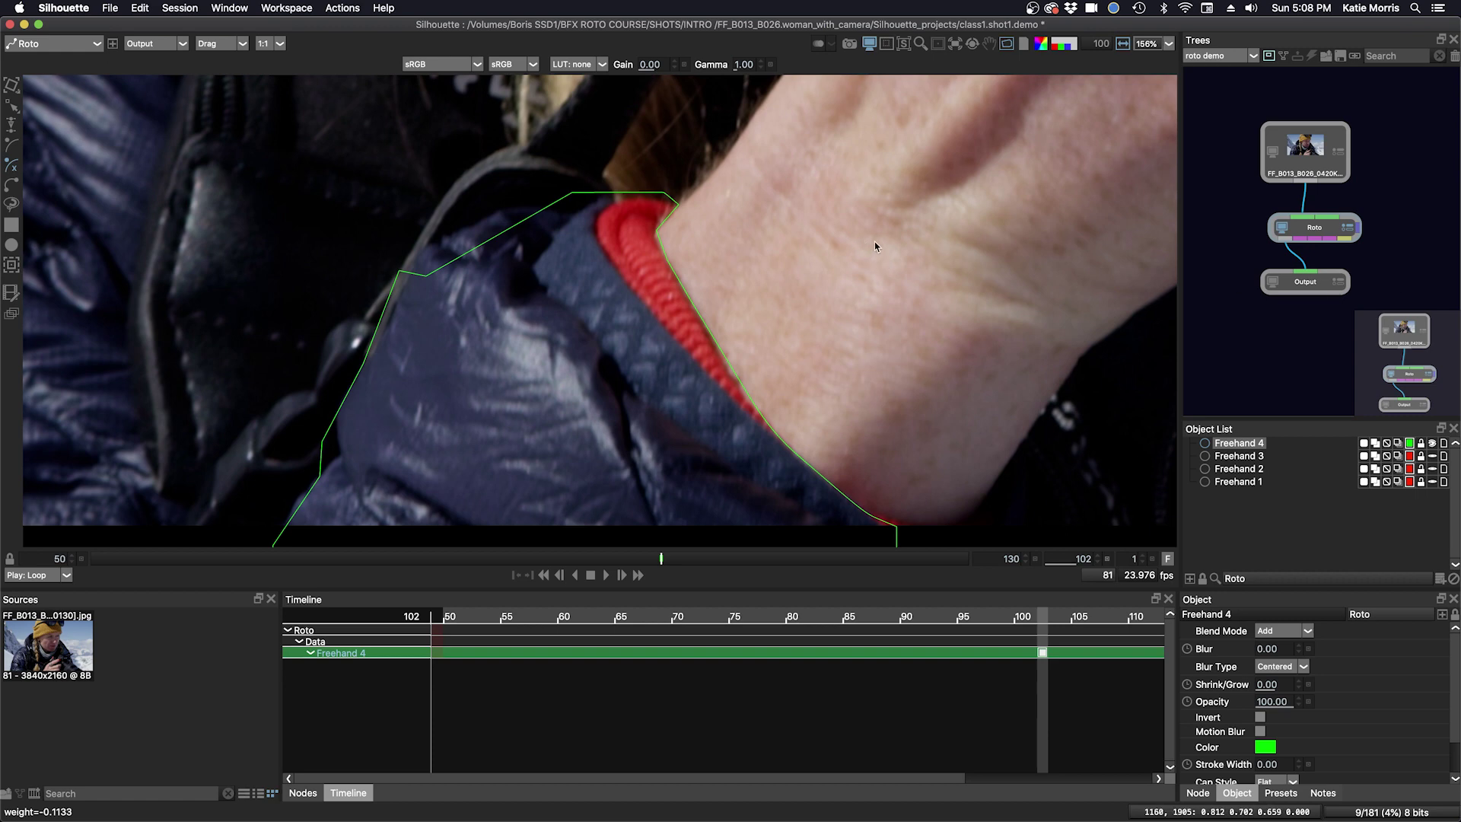
Step: Draw a closed X-spline around the wrist and lower hand, following the underside of the wrist and overlapping the cuff
left_click_drag(875, 248, 660, 285)
scroll(782, 309, "down", 3)
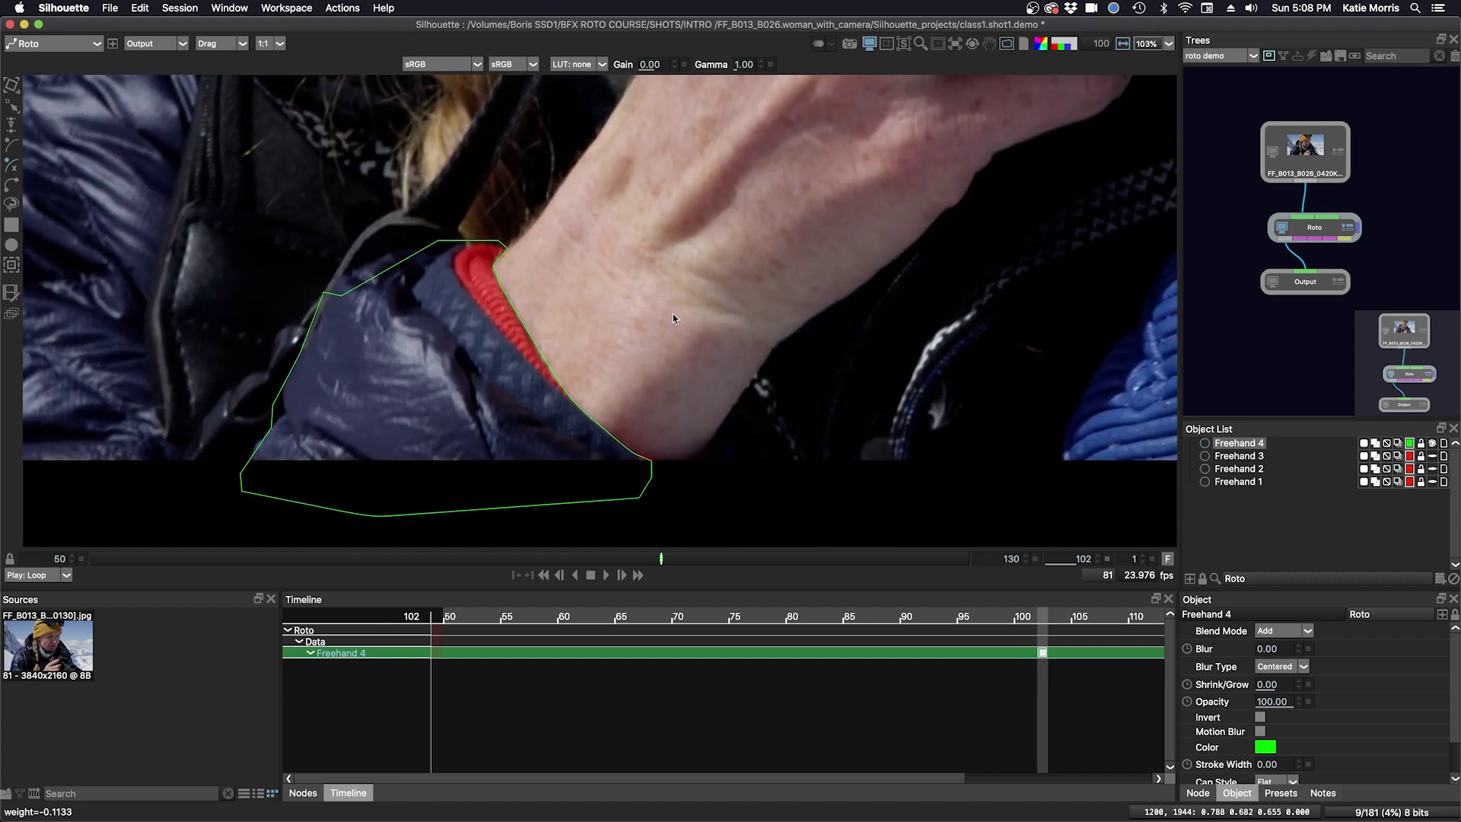
left_click(697, 459)
left_click(722, 424)
left_click(761, 376)
left_click(786, 349)
left_click(820, 320)
left_click(862, 293)
left_click(879, 274)
left_click(904, 255)
left_click(941, 225)
left_click(951, 211)
left_click(970, 197)
left_click(973, 183)
left_click(981, 151)
left_click(869, 131)
left_click(727, 126)
left_click(624, 184)
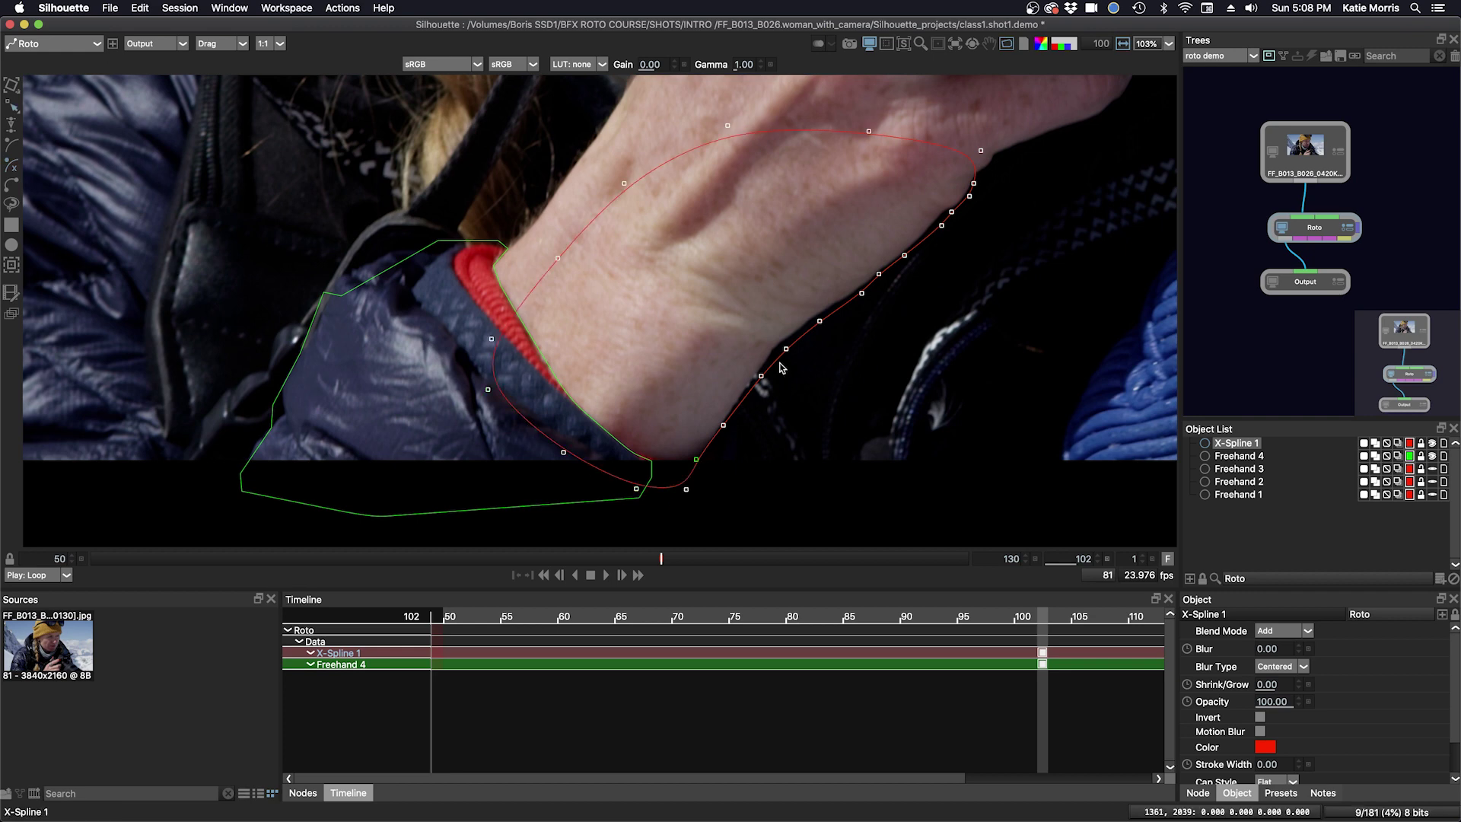
Step: Reshape the X-spline by moving its points tightly along the wrist's underside and adjusting a point on the back of the hand
left_click_drag(815, 393, 740, 320)
key("e")
left_click_drag(797, 350, 844, 250)
key("e")
key("e")
left_click_drag(974, 241, 923, 178)
key("e")
left_click_drag(1014, 128, 948, 185)
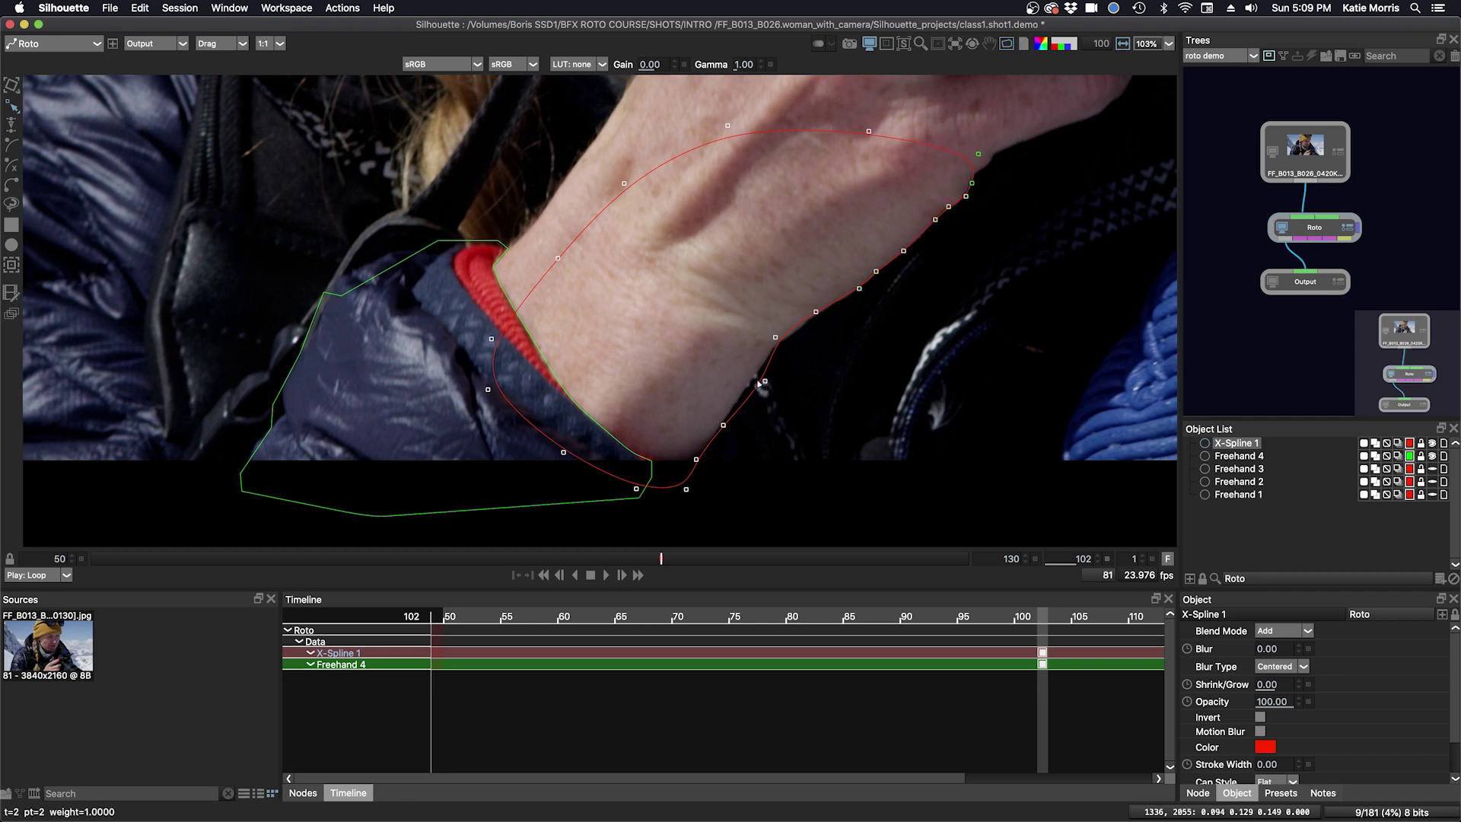
left_click_drag(758, 384, 747, 385)
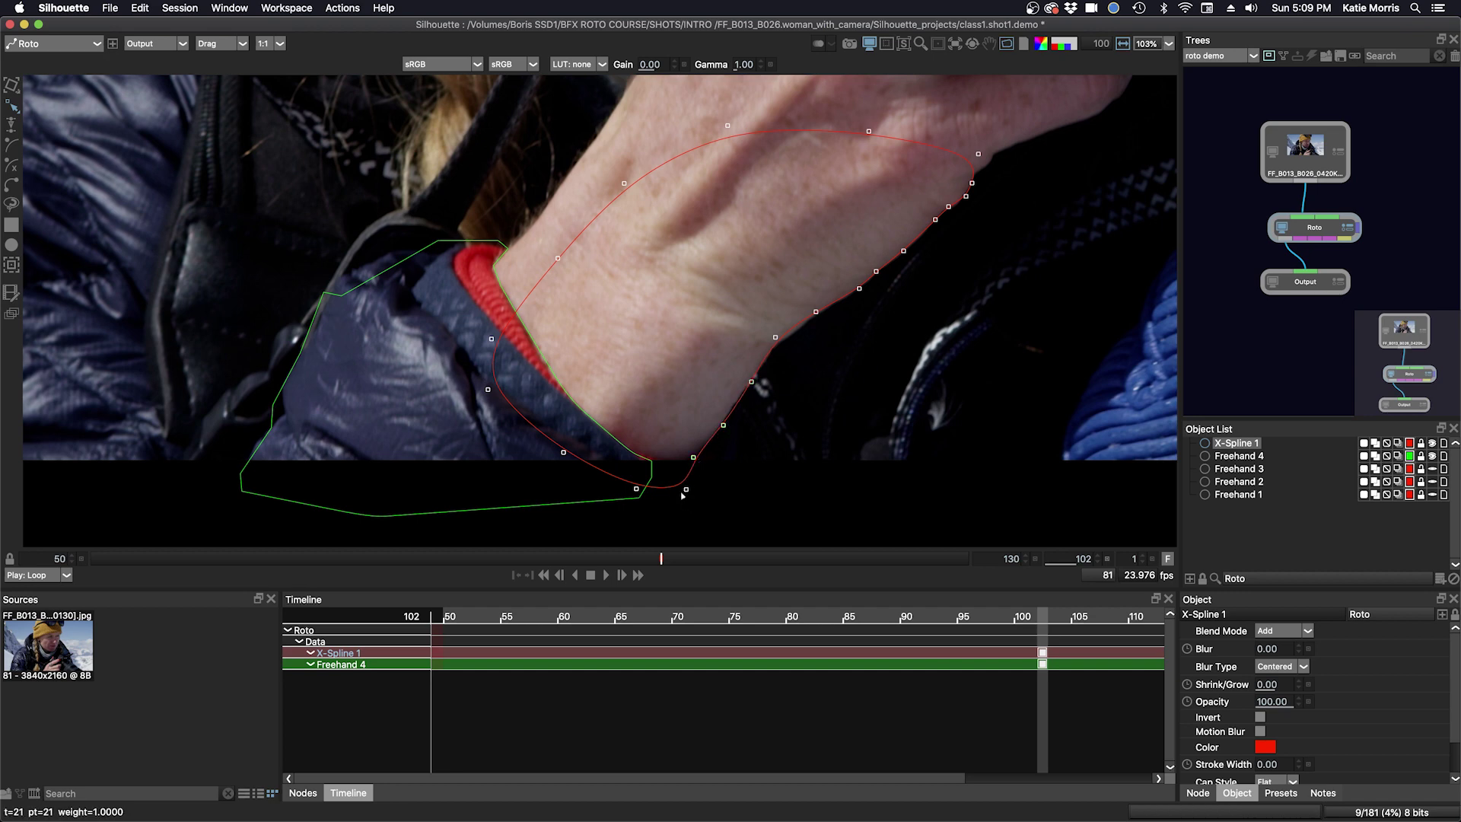
left_click_drag(684, 493, 668, 494)
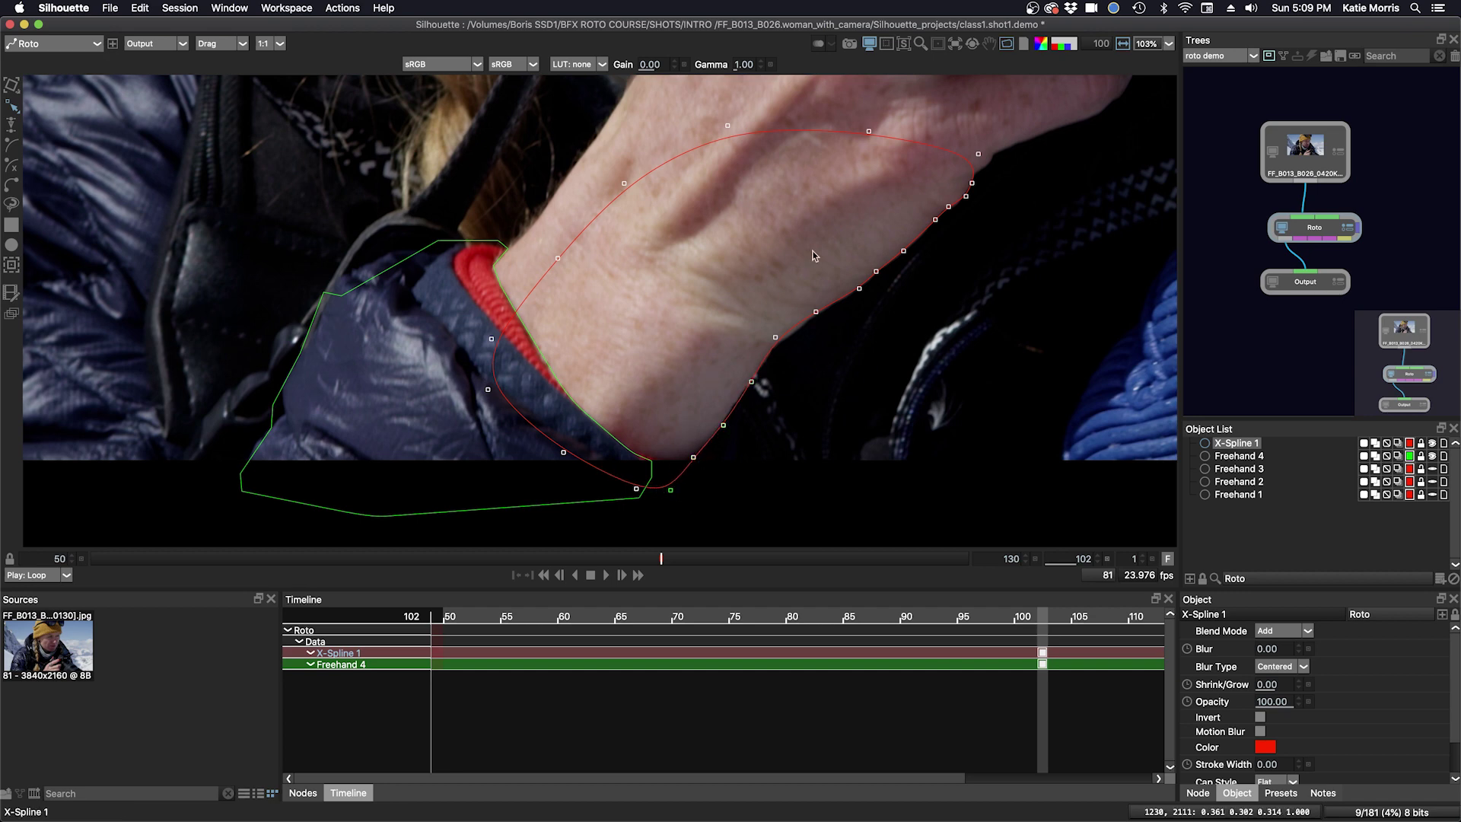
left_click_drag(727, 125, 831, 122)
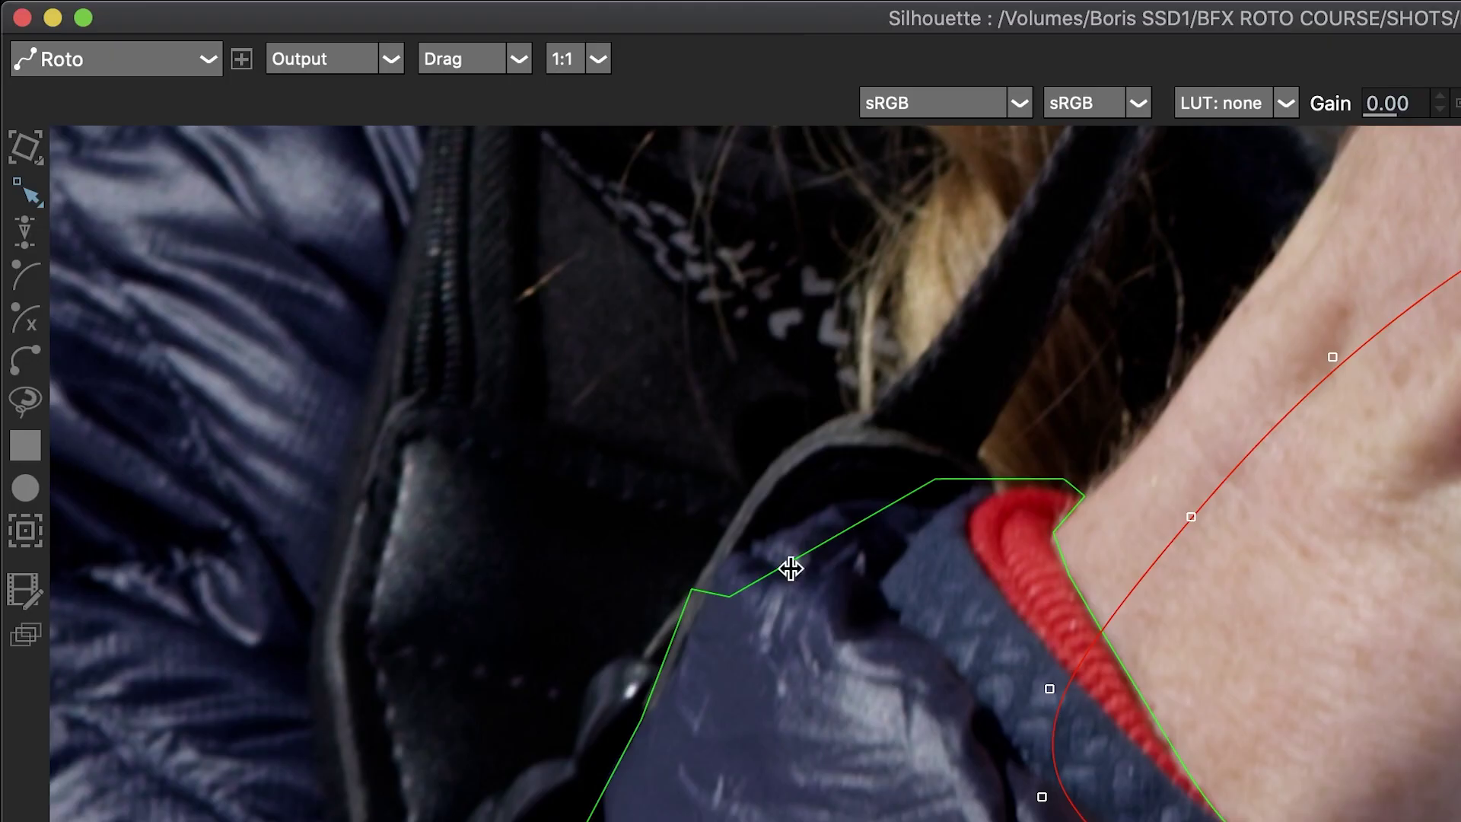
Step: Draw a rectangle in the sky beside the camera and an equal-sided square to its right with the Square tool
left_click_drag(1269, 721, 1281, 748)
scroll(1308, 736, "down", 4)
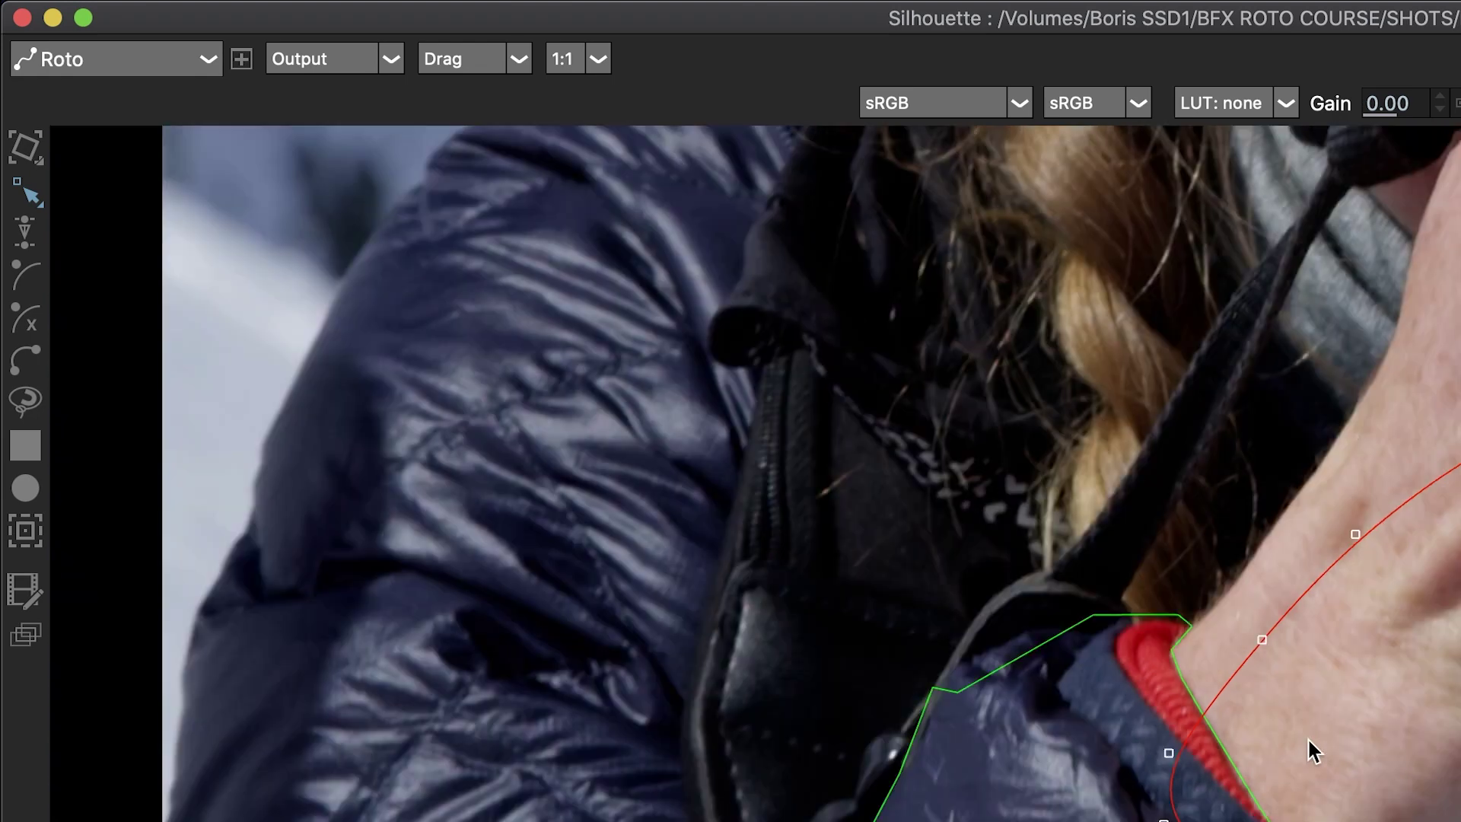
left_click_drag(1323, 527, 1026, 692)
left_click_drag(1286, 643, 1240, 740)
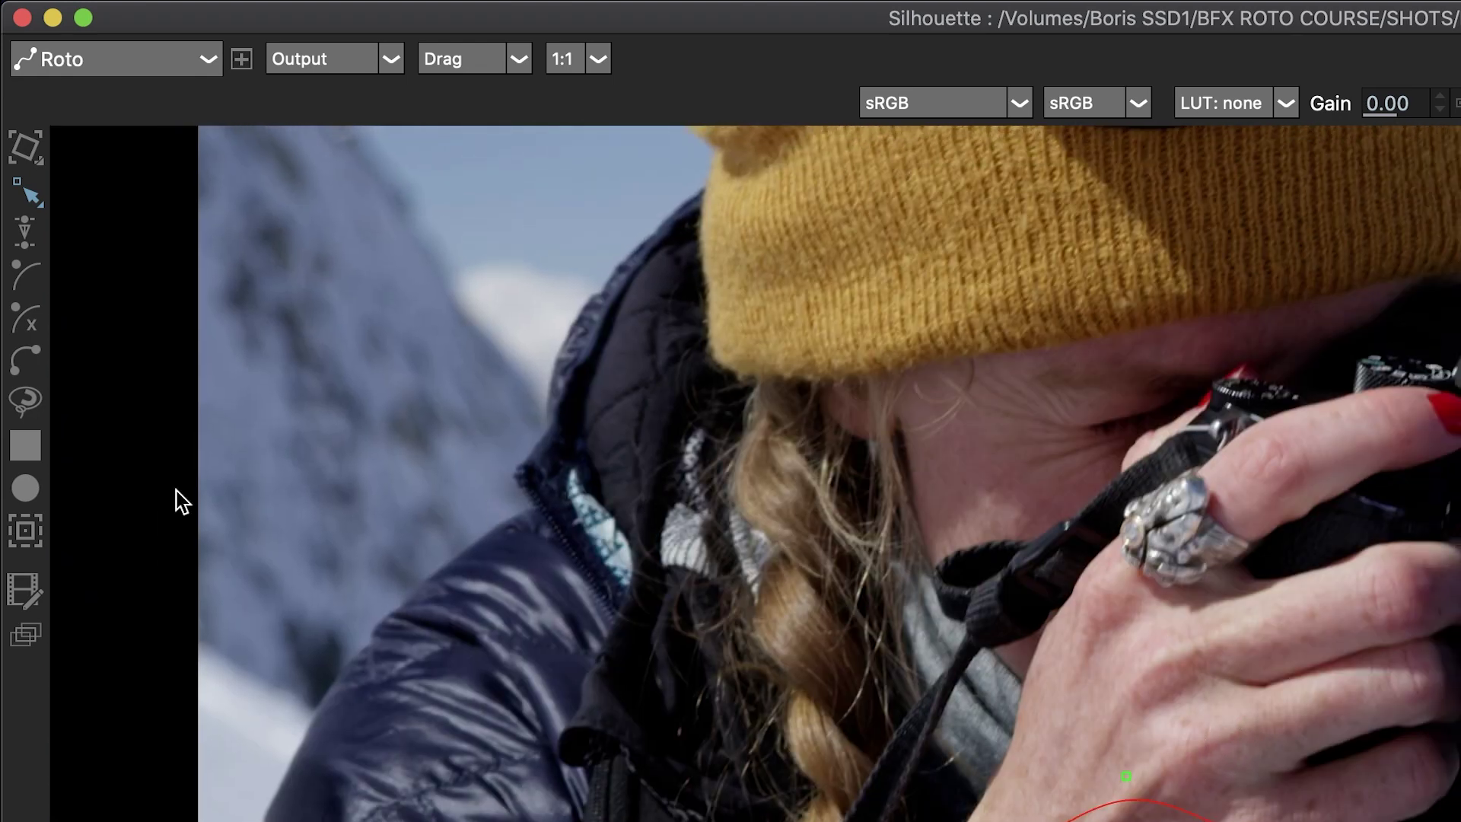
left_click(31, 446)
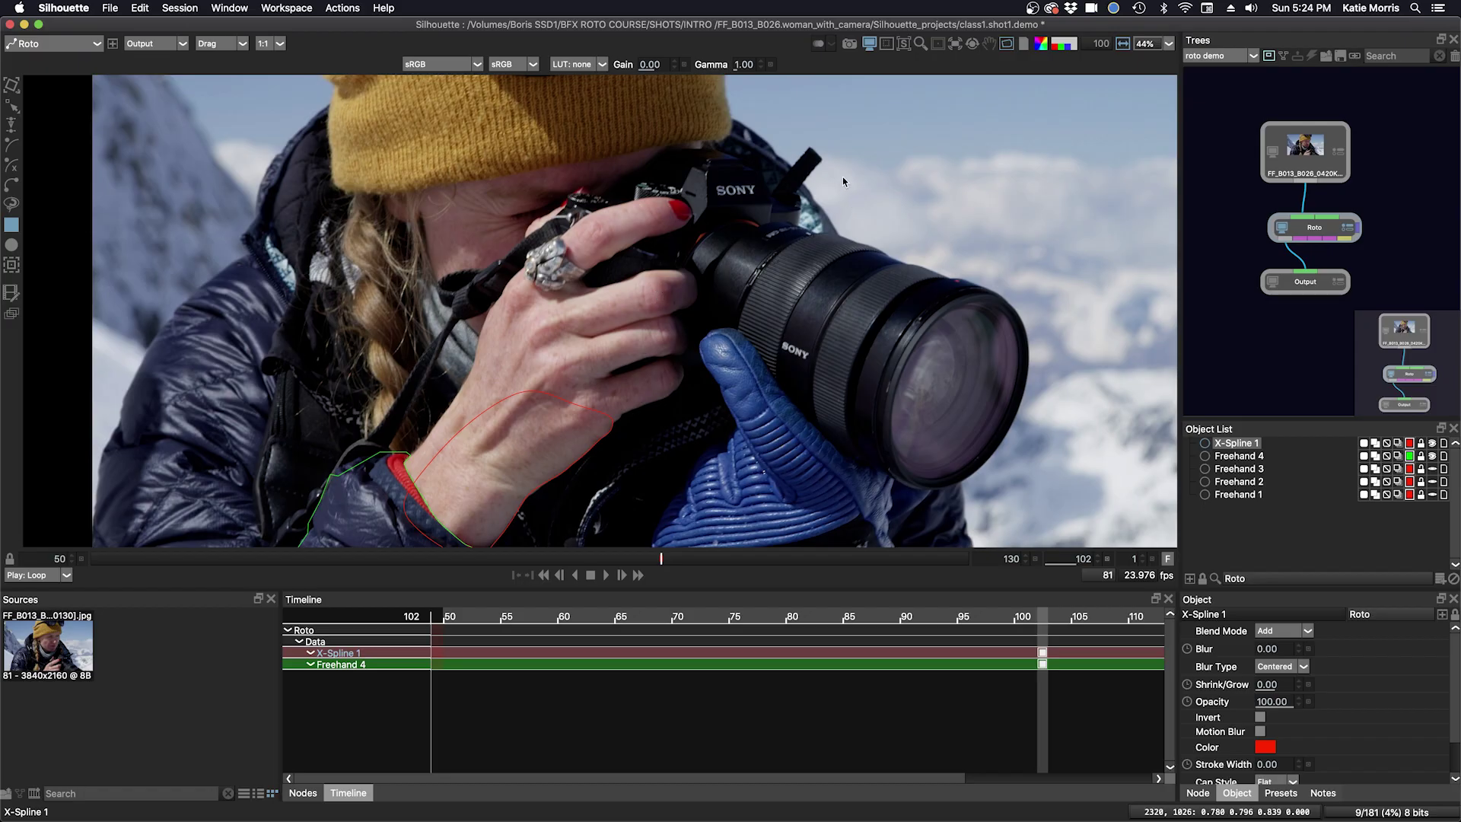
left_click_drag(890, 131, 897, 245)
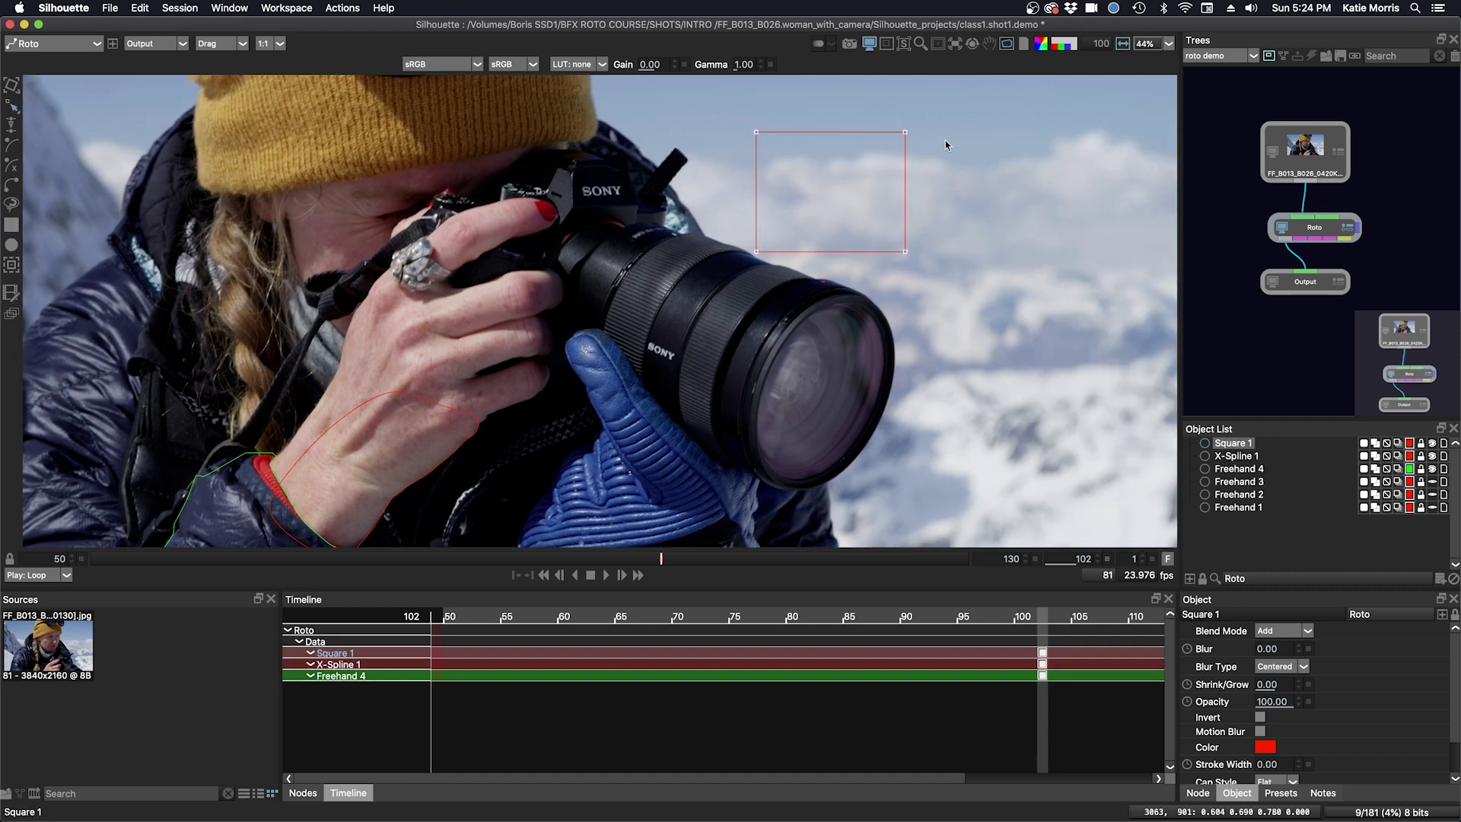
left_click(11, 228)
left_click_drag(1012, 238, 1099, 270)
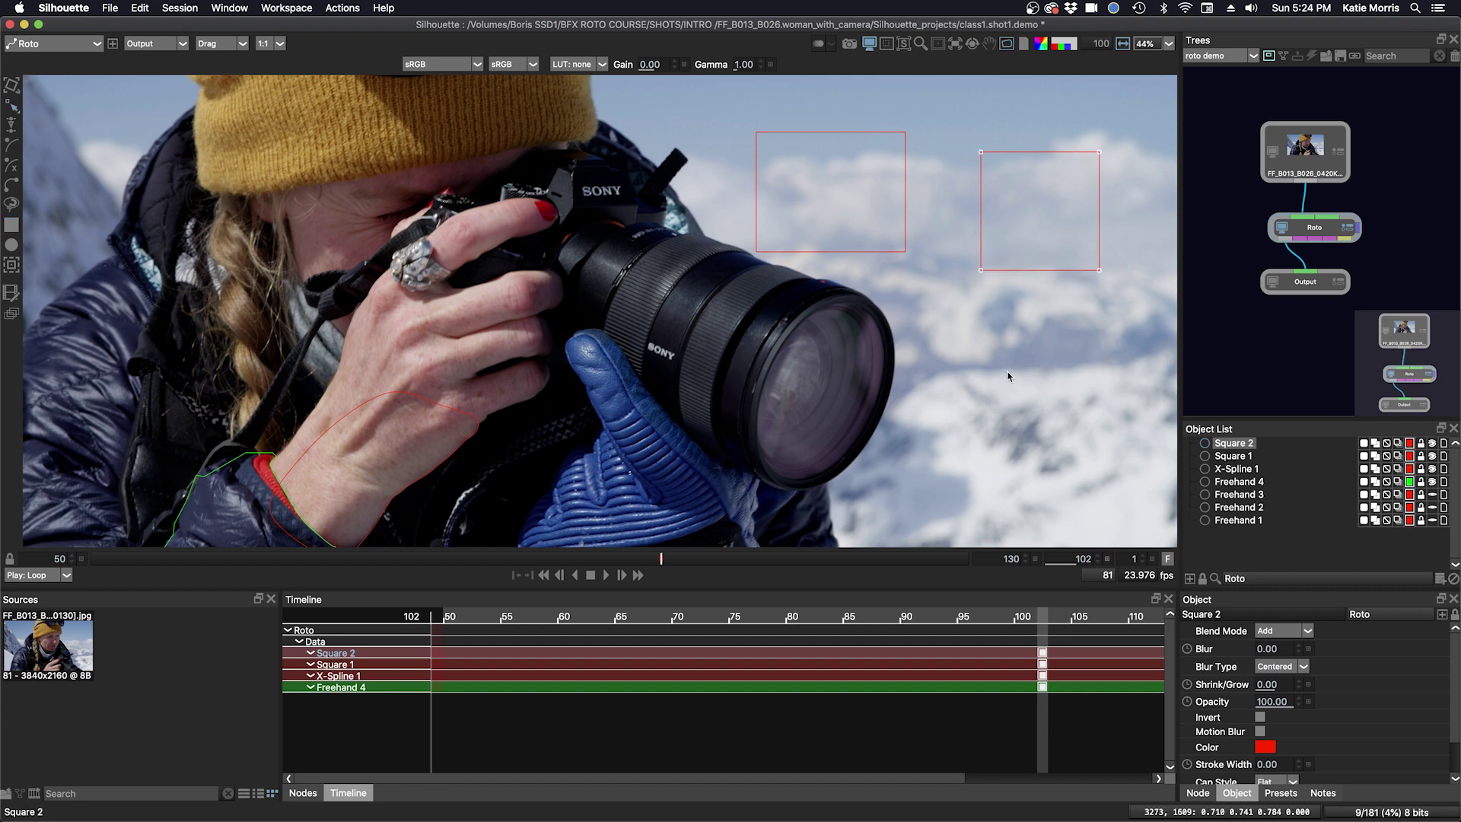
Step: Draw a circle shape over the front of the camera lens and adjust its control points to fit the glass rim
key("o")
left_click_drag(754, 289, 922, 486)
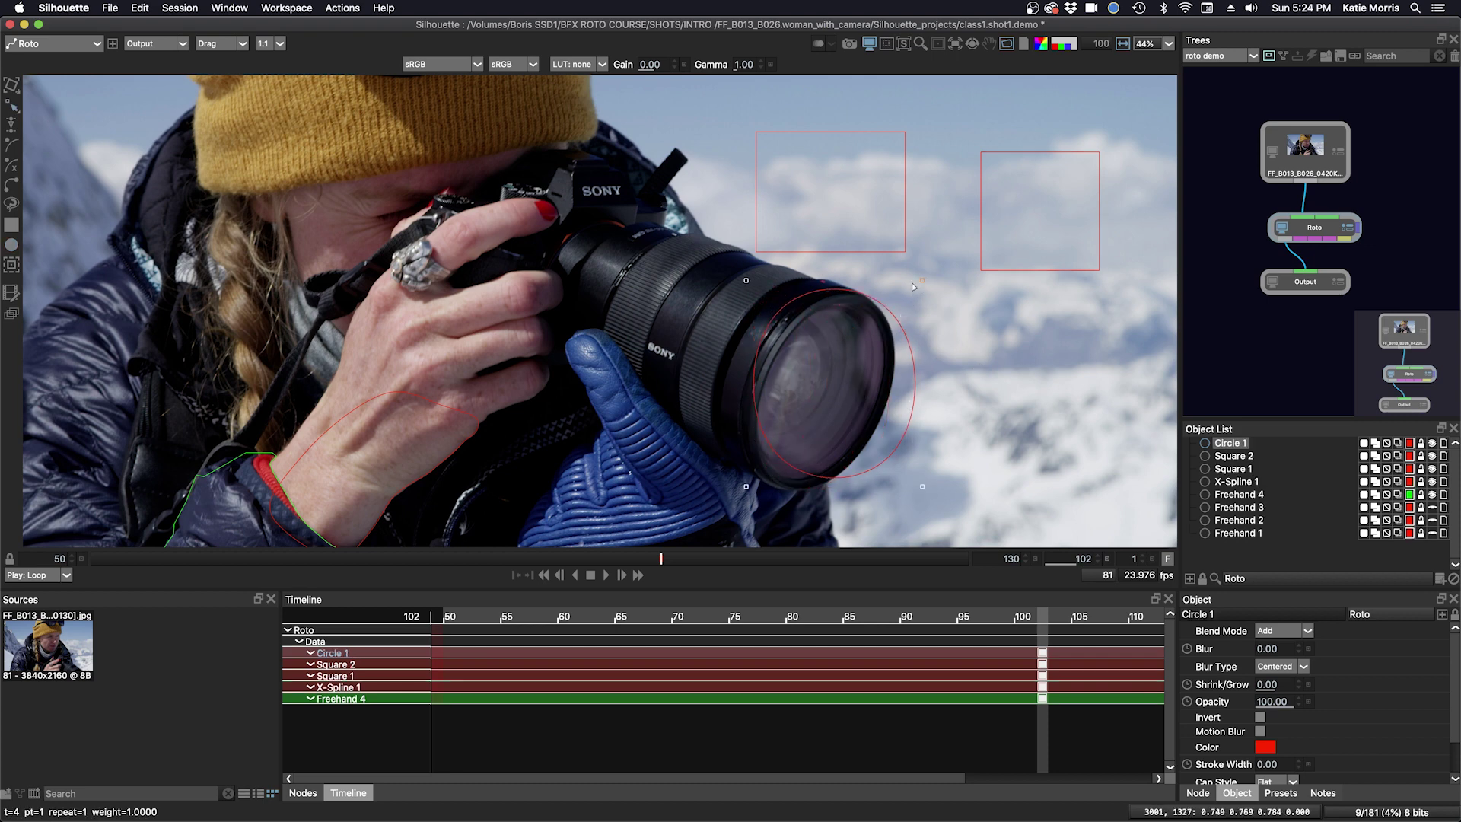
left_click_drag(746, 486, 737, 496)
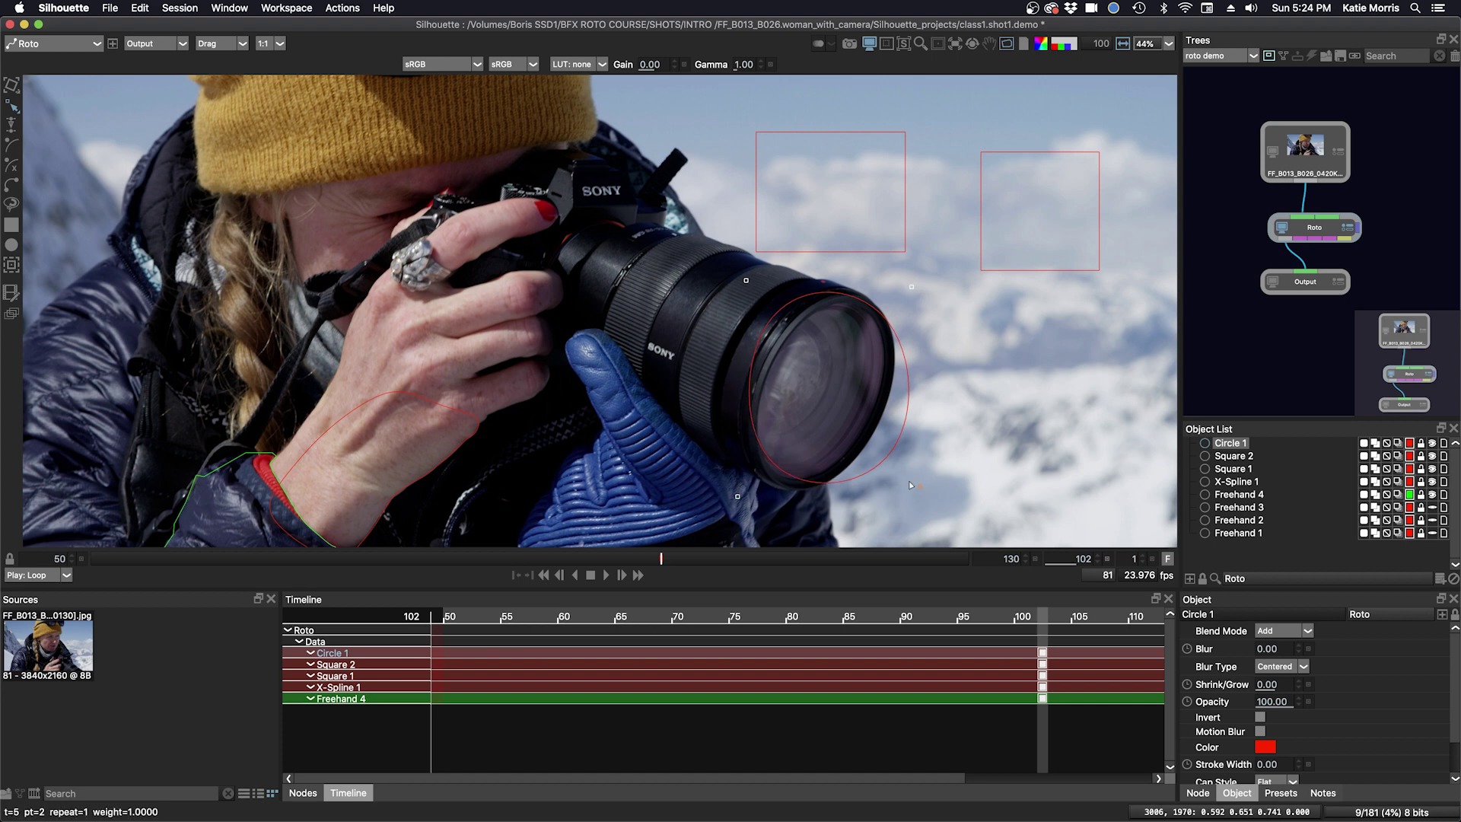
left_click_drag(911, 484, 882, 482)
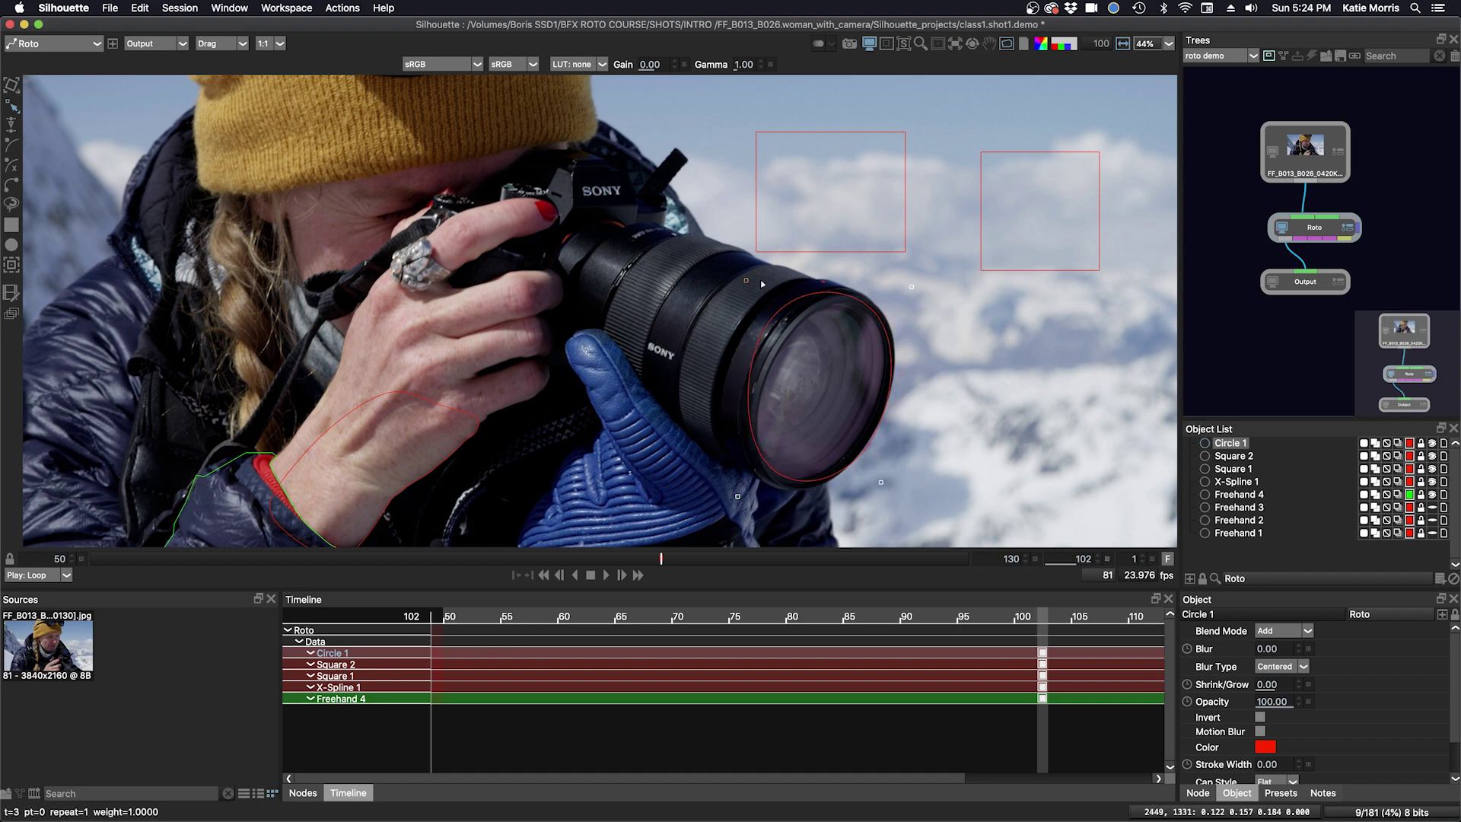
left_click_drag(764, 284, 771, 288)
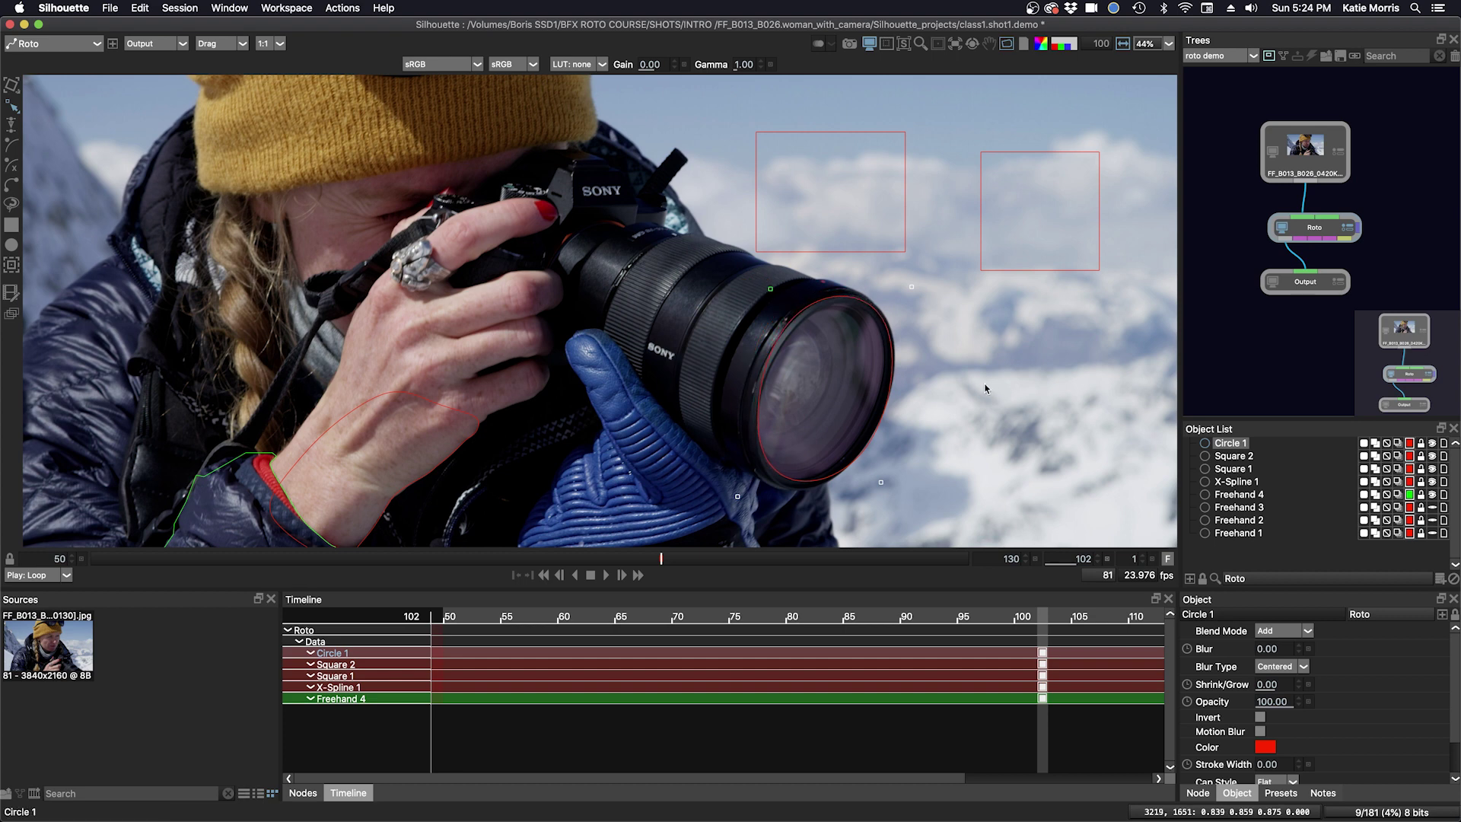
Step: Draw a perfectly round circle shape over the snowy background below the equal-sided square
key("c")
left_click_drag(975, 336, 1105, 466)
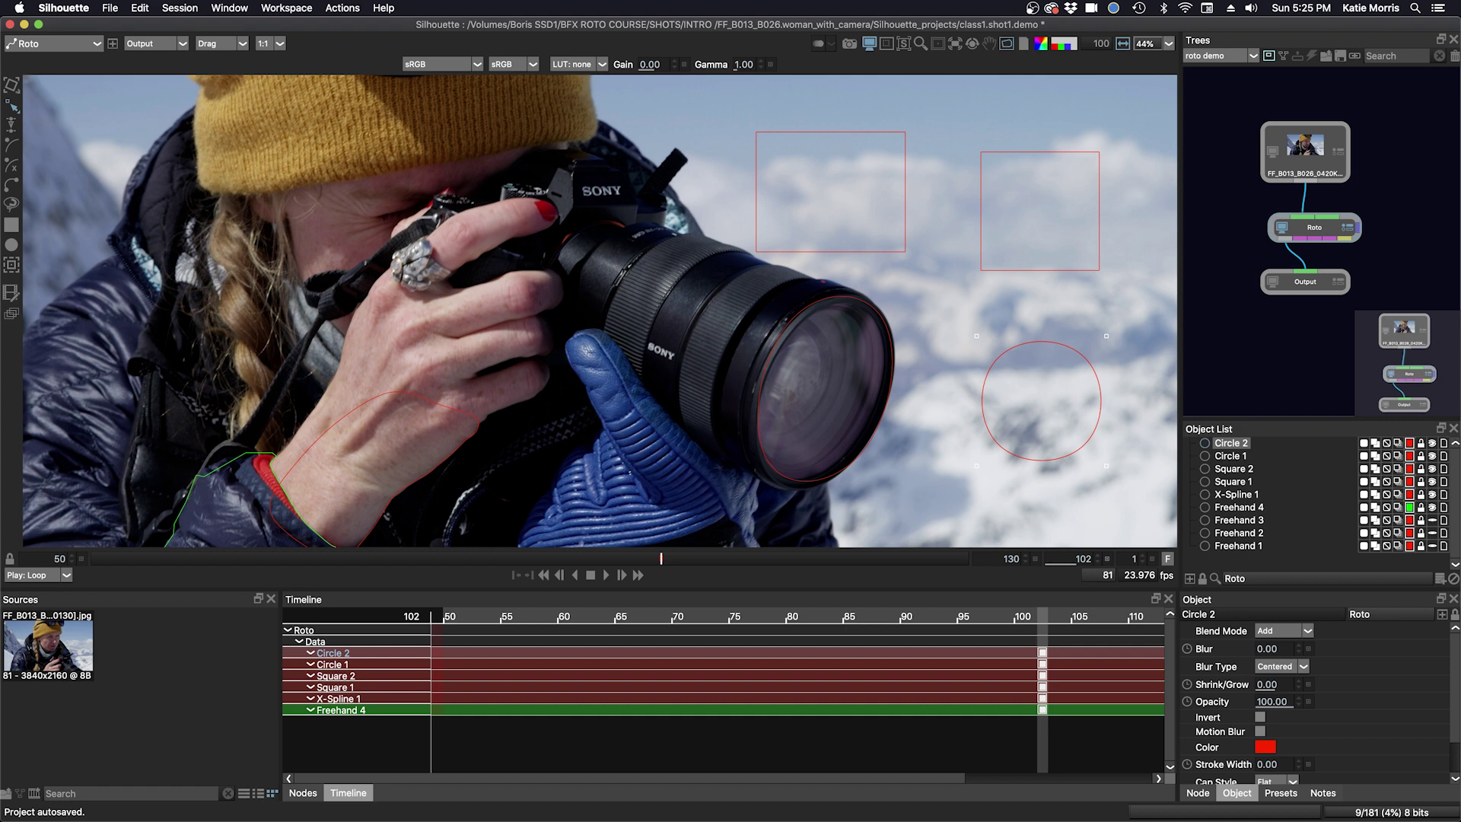
Step: Open the Silhouette User Guide and look through Appendix A - Preferences and its list of subsections
left_click(385, 10)
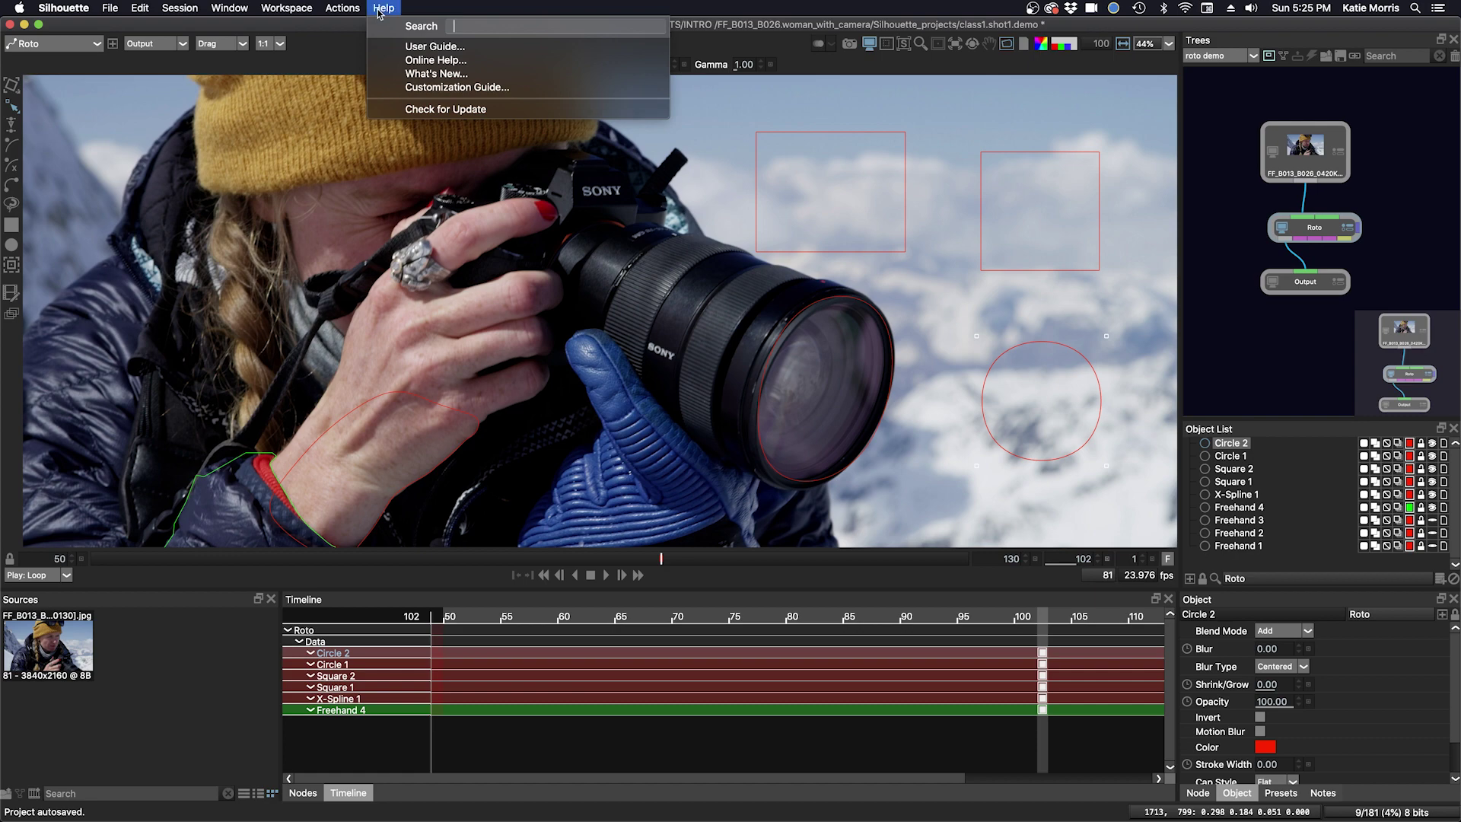
left_click(404, 47)
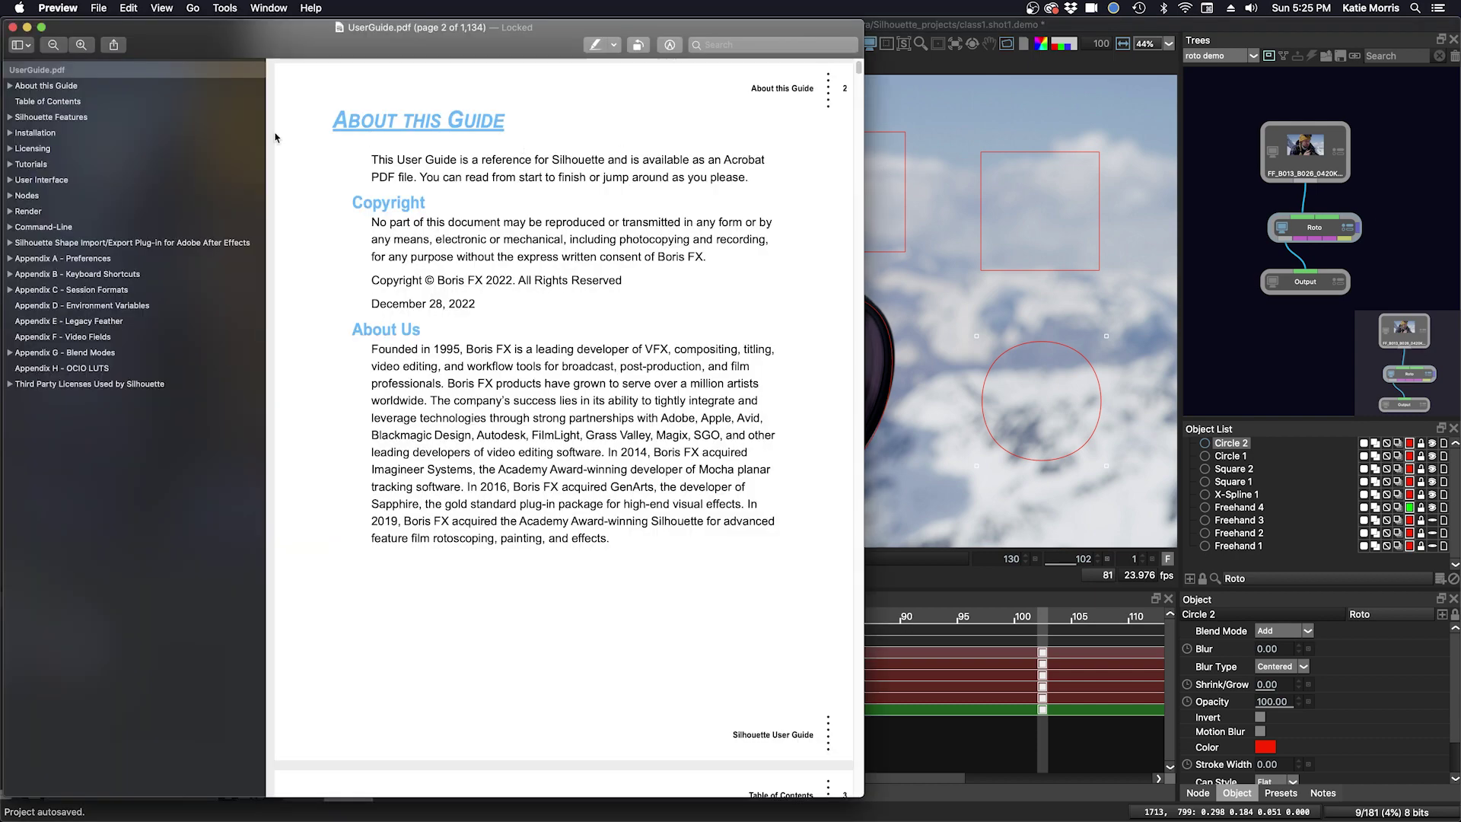
left_click_drag(152, 43, 197, 44)
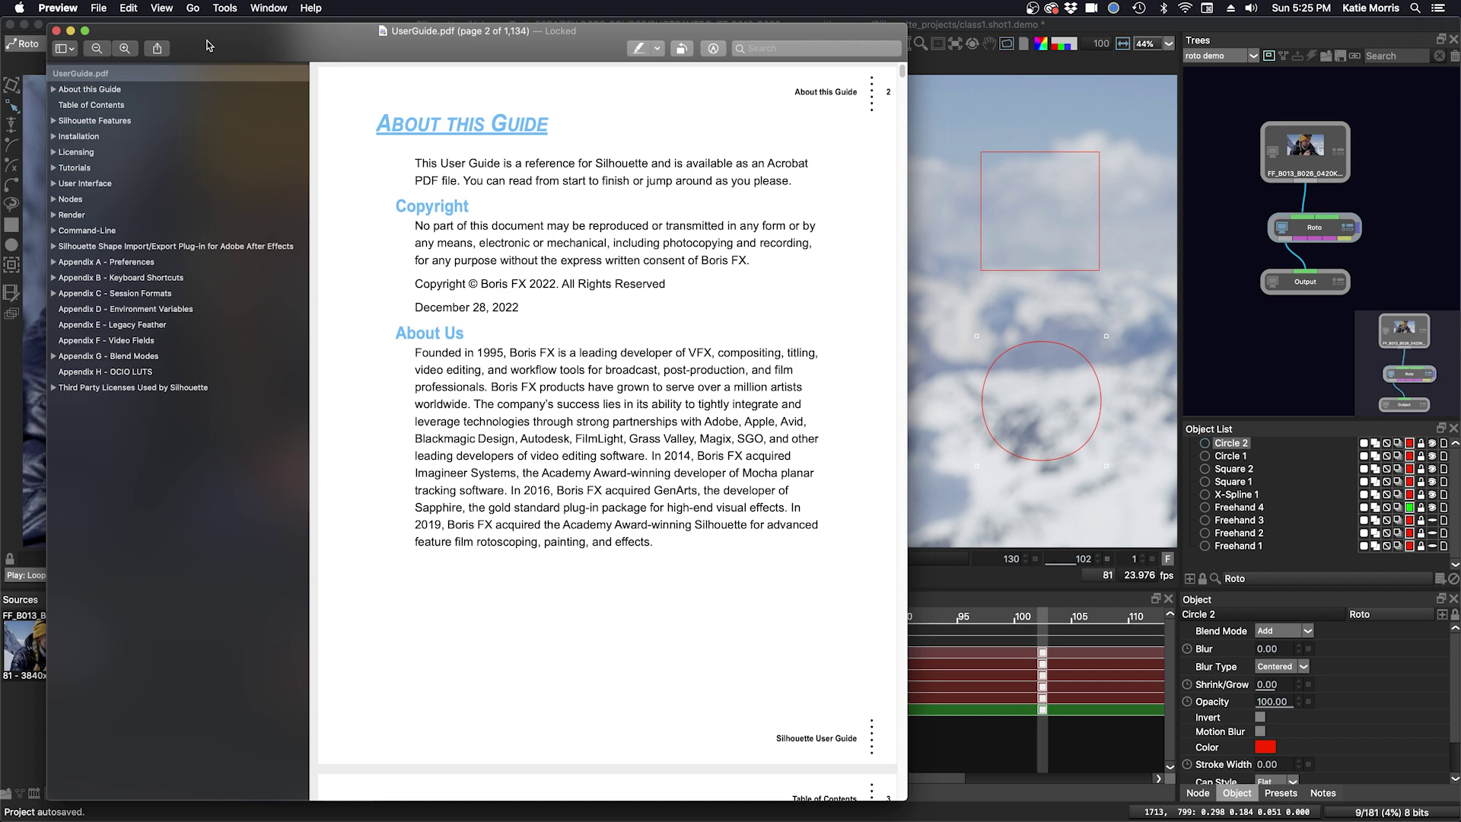
left_click(77, 264)
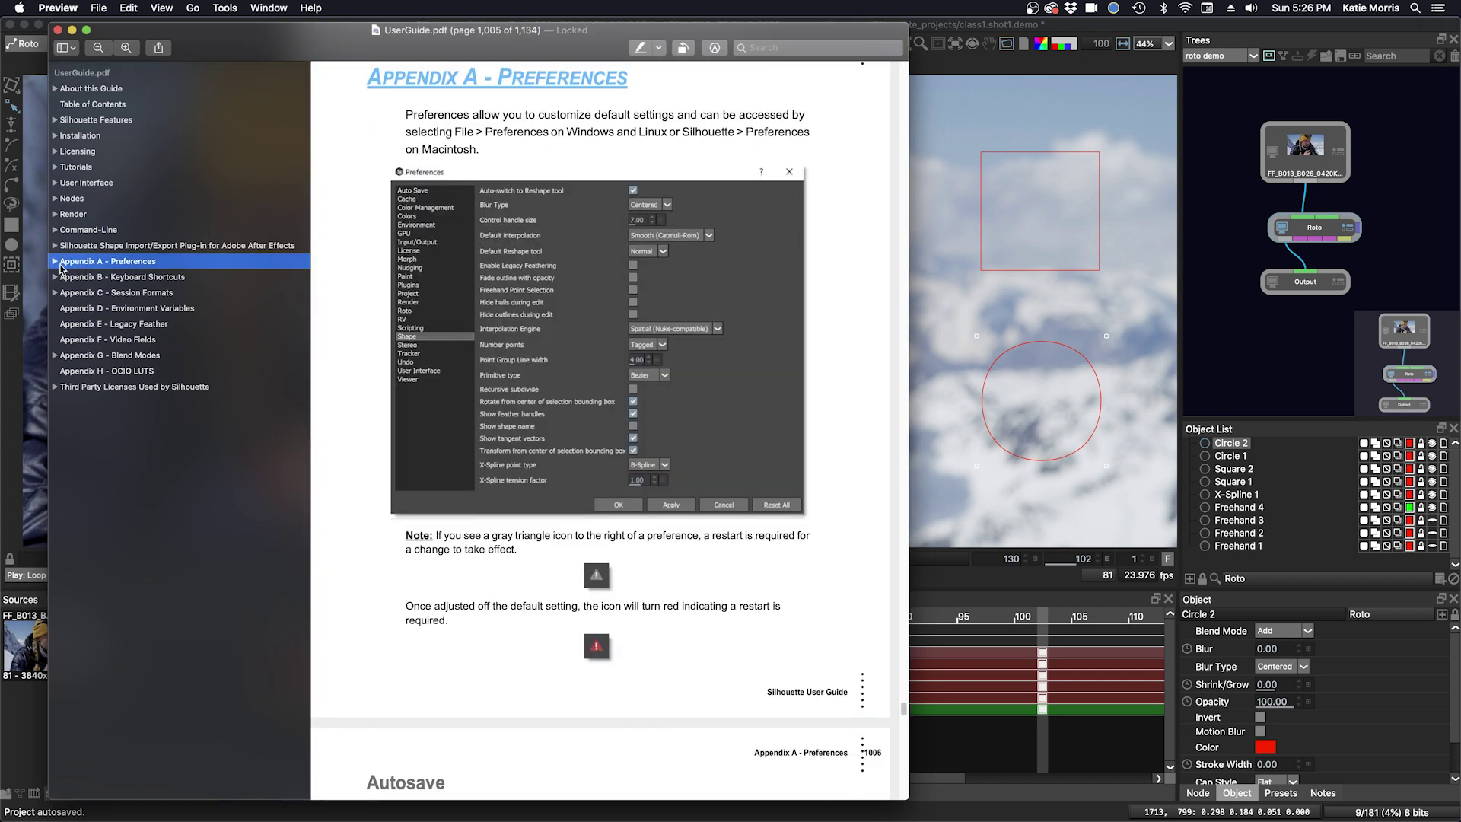
left_click(55, 264)
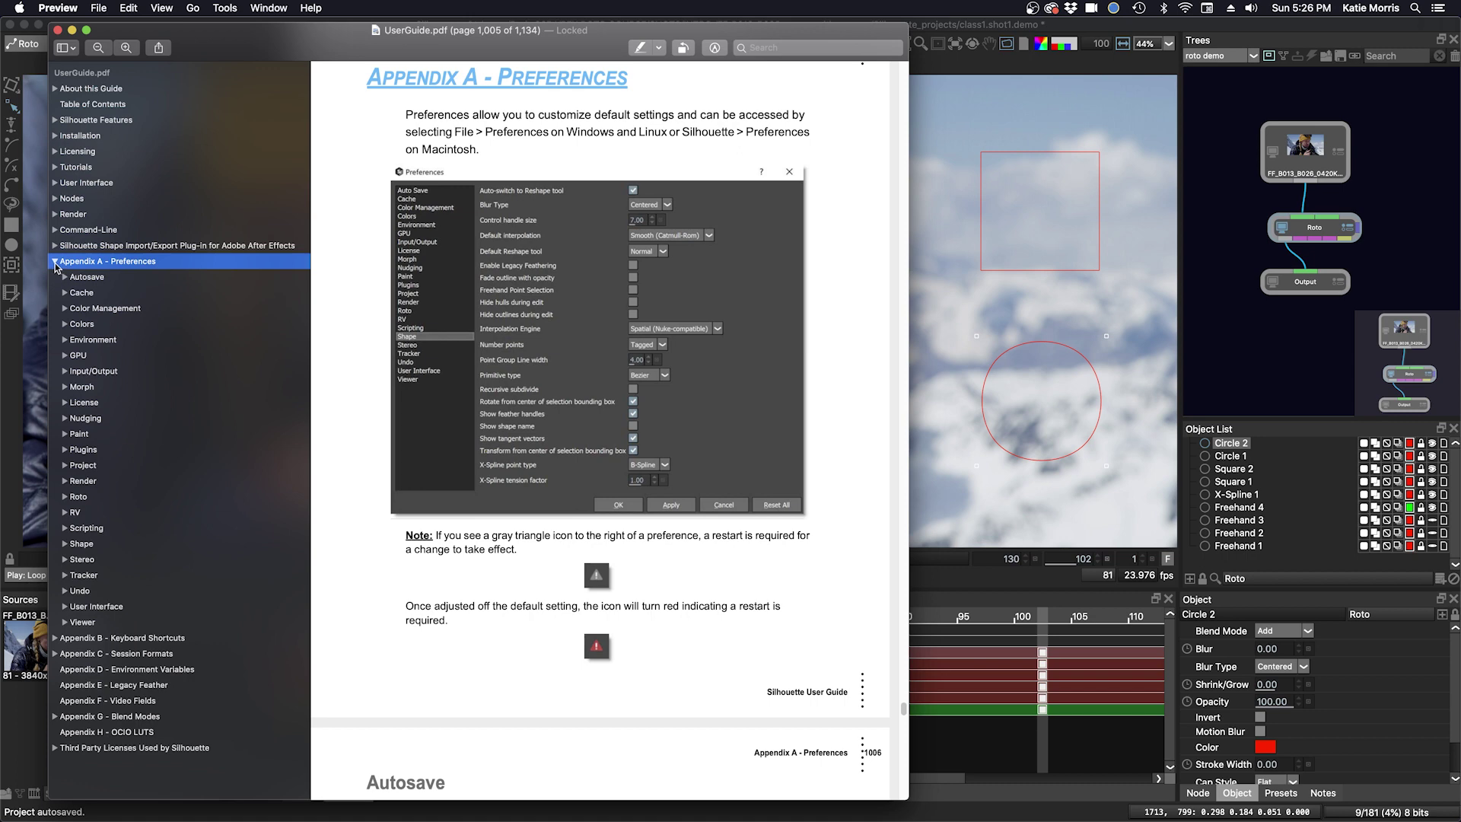
left_click(55, 263)
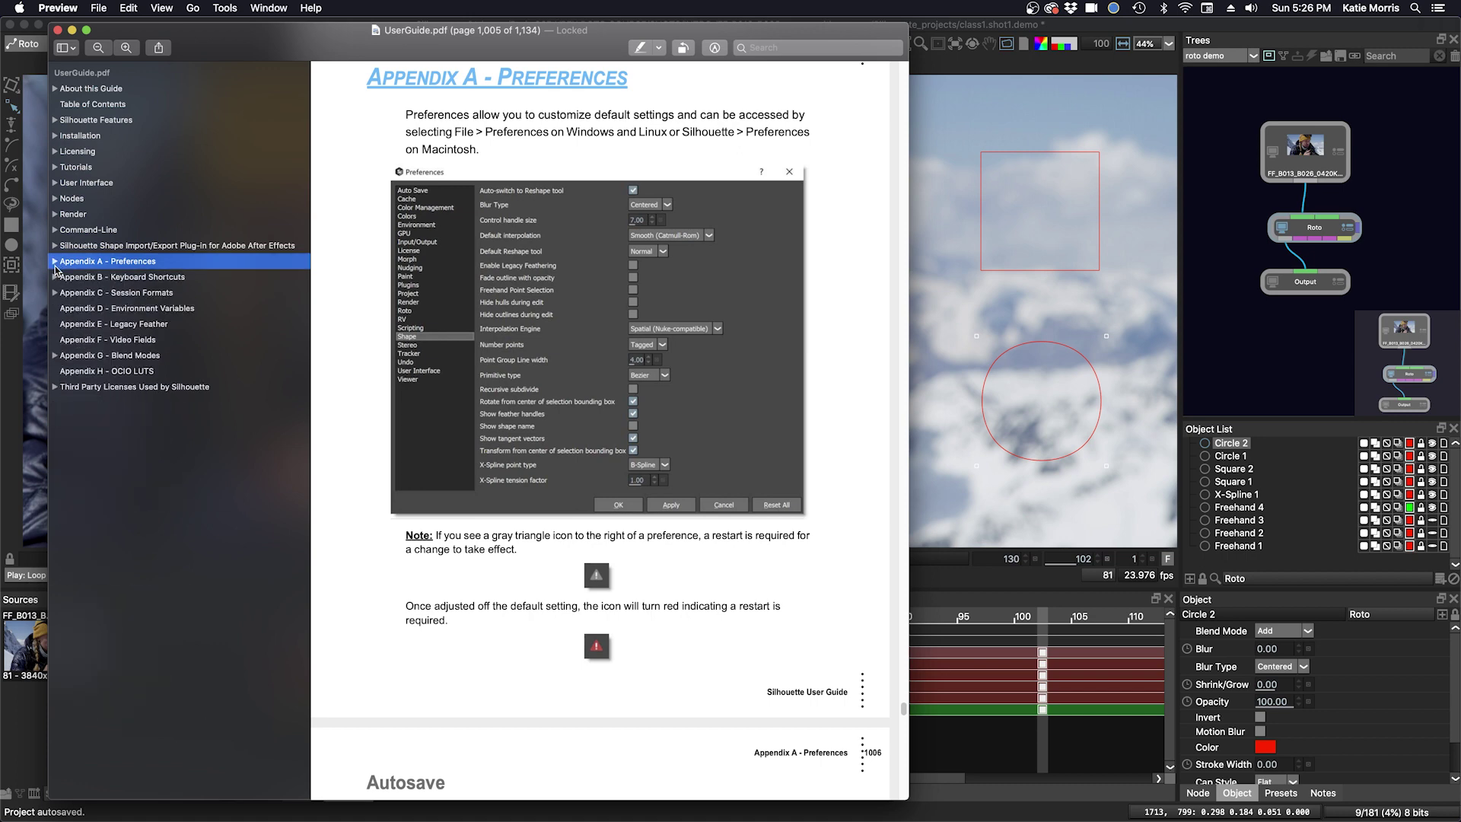
Step: Go to the Roto section of Appendix B - Keyboard Shortcuts and read through its shortcut tables from Tools to Nudging
left_click(54, 278)
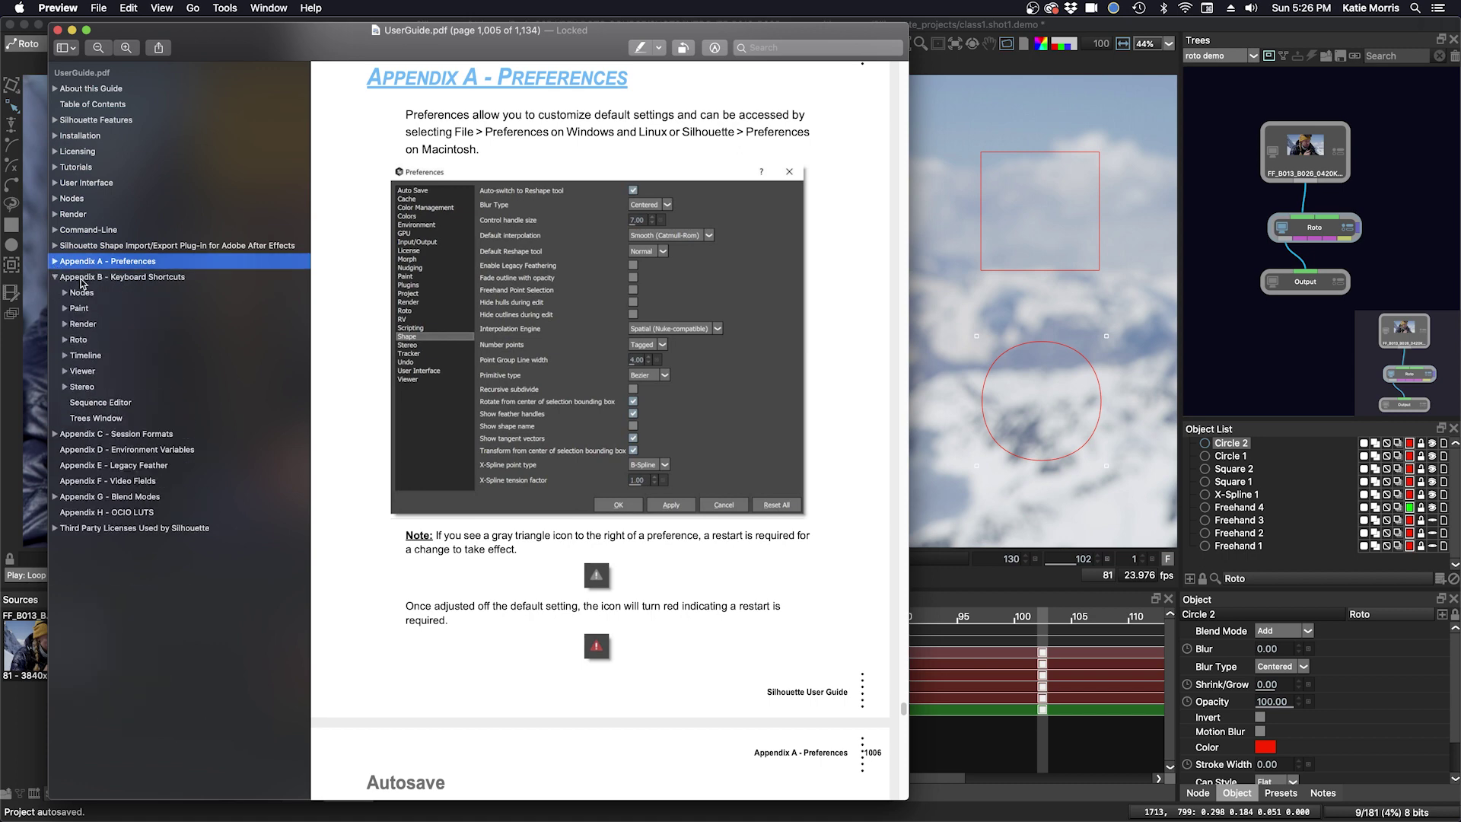
left_click(97, 278)
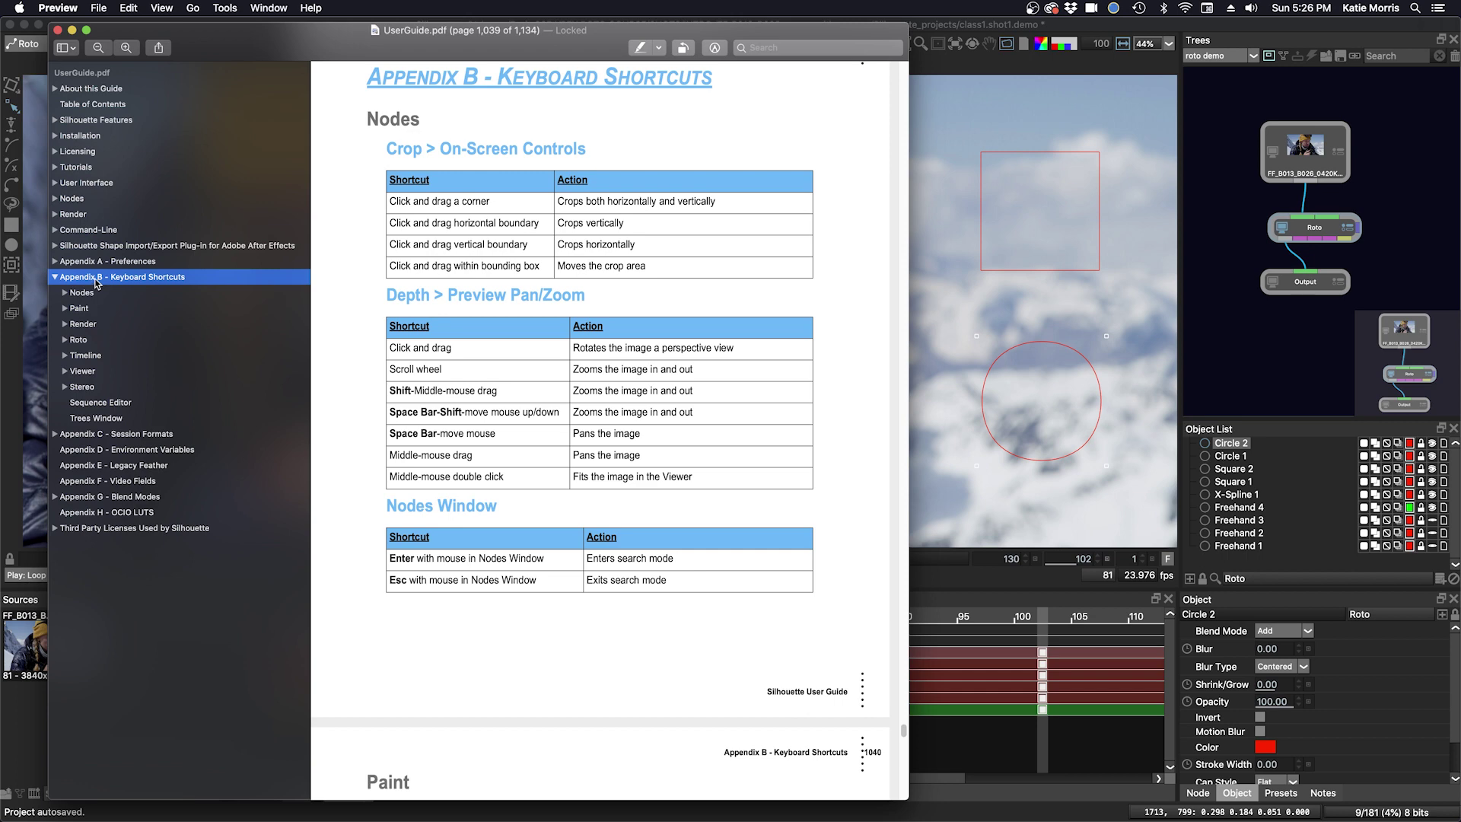
left_click(65, 340)
left_click(78, 342)
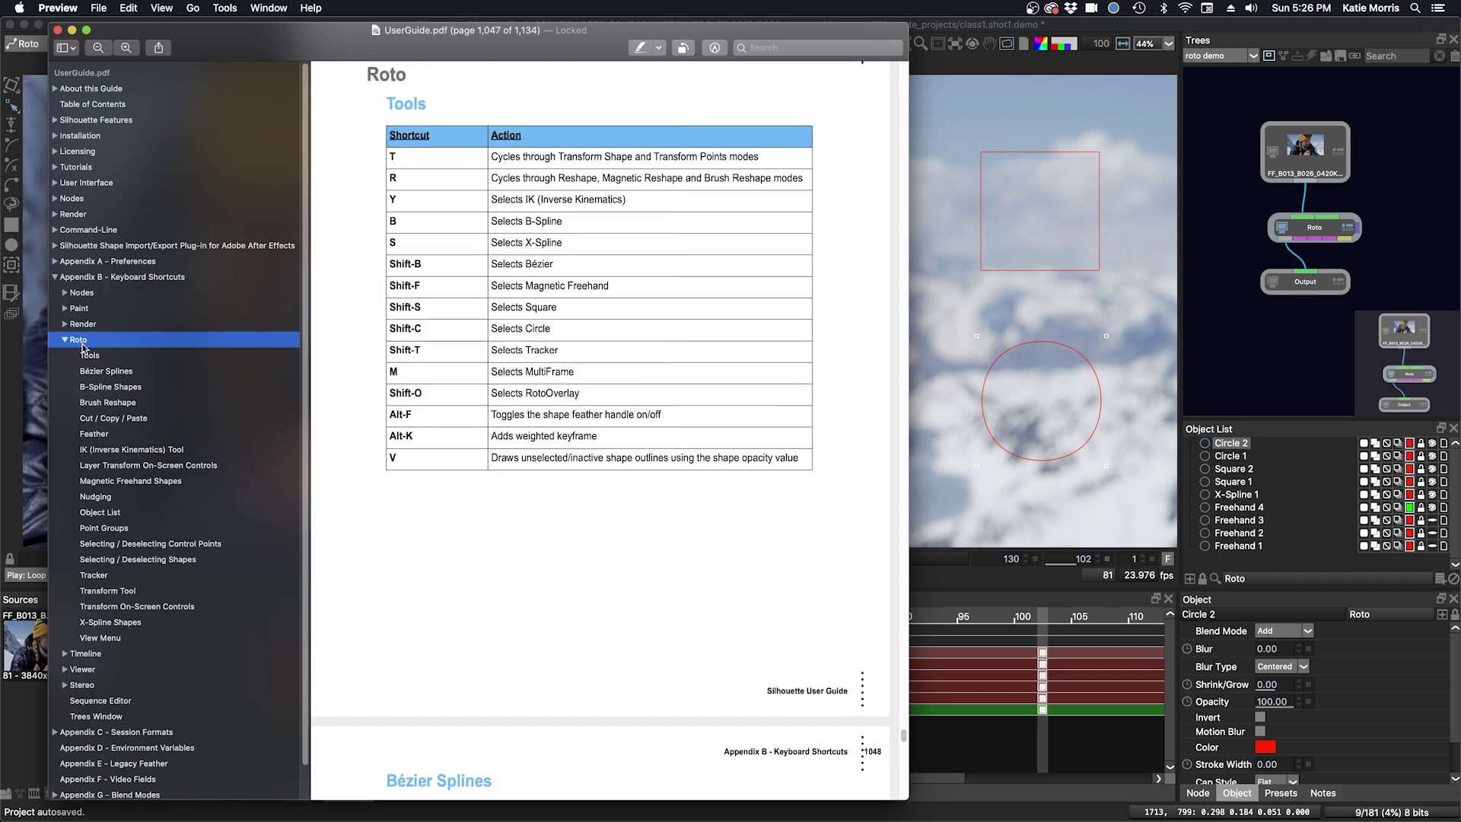
scroll(460, 586, "down", 3)
scroll(461, 586, "down", 10)
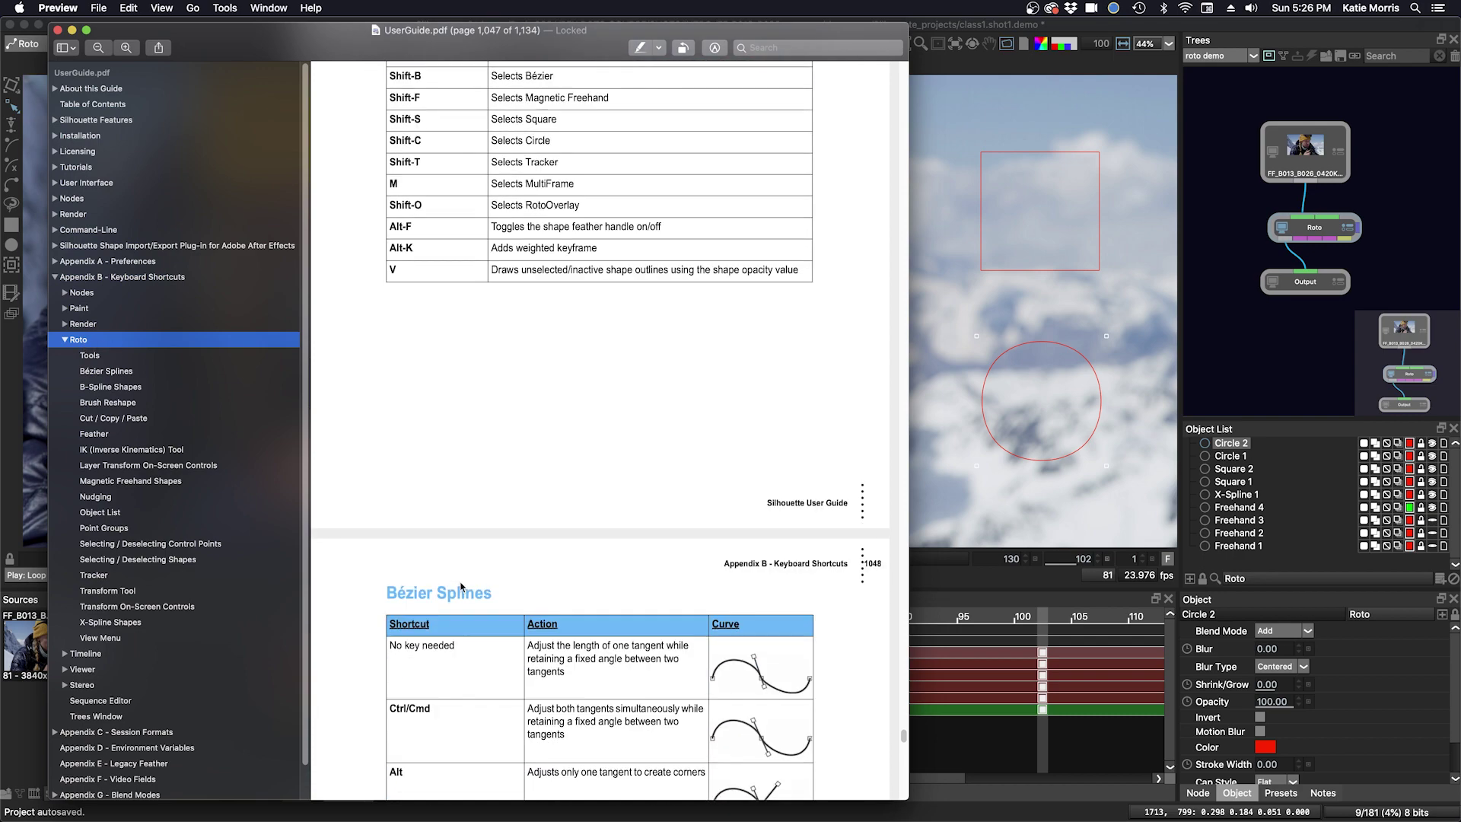
scroll(462, 586, "down", 20)
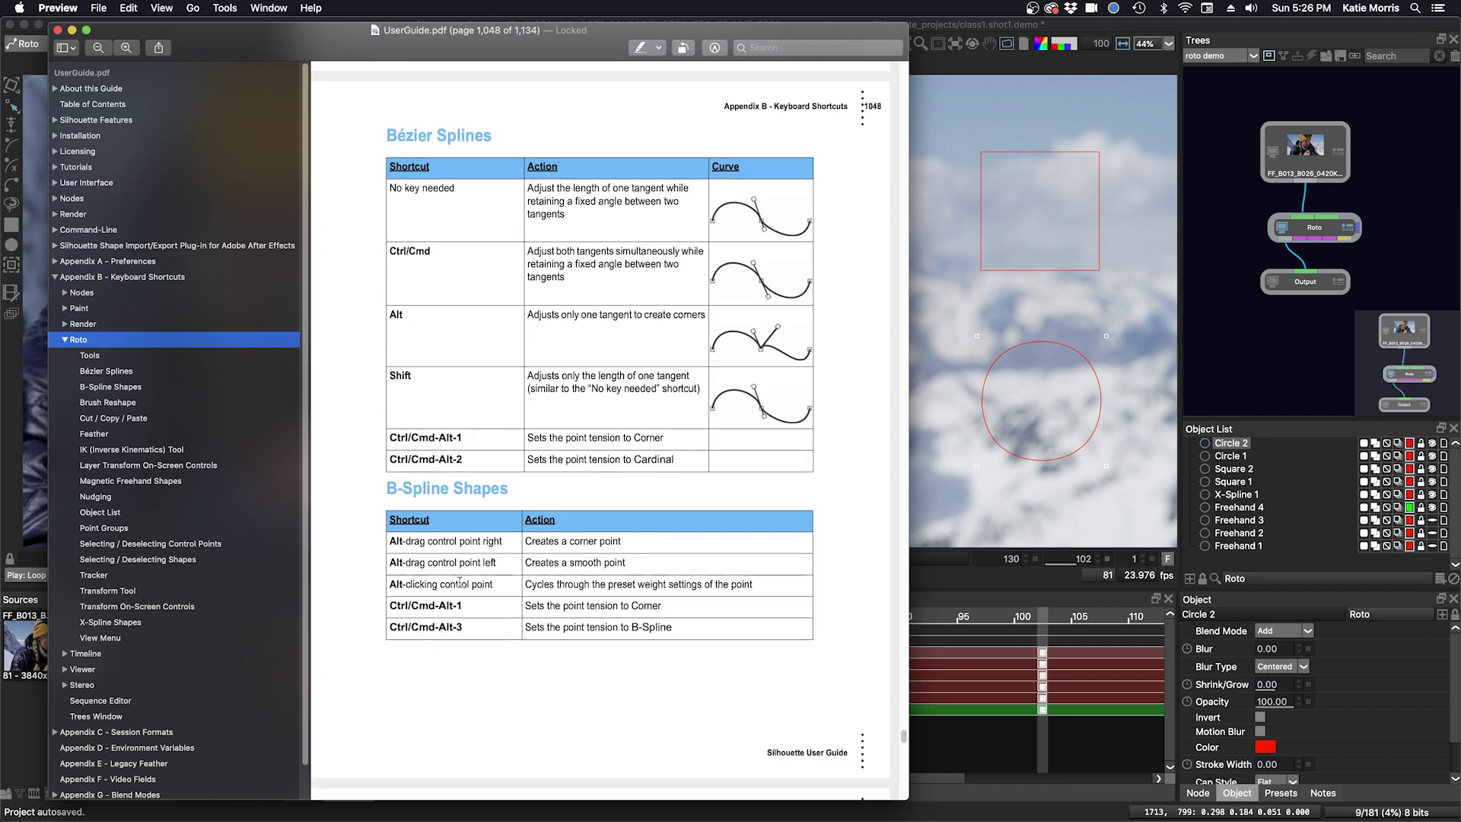
scroll(460, 583, "down", 20)
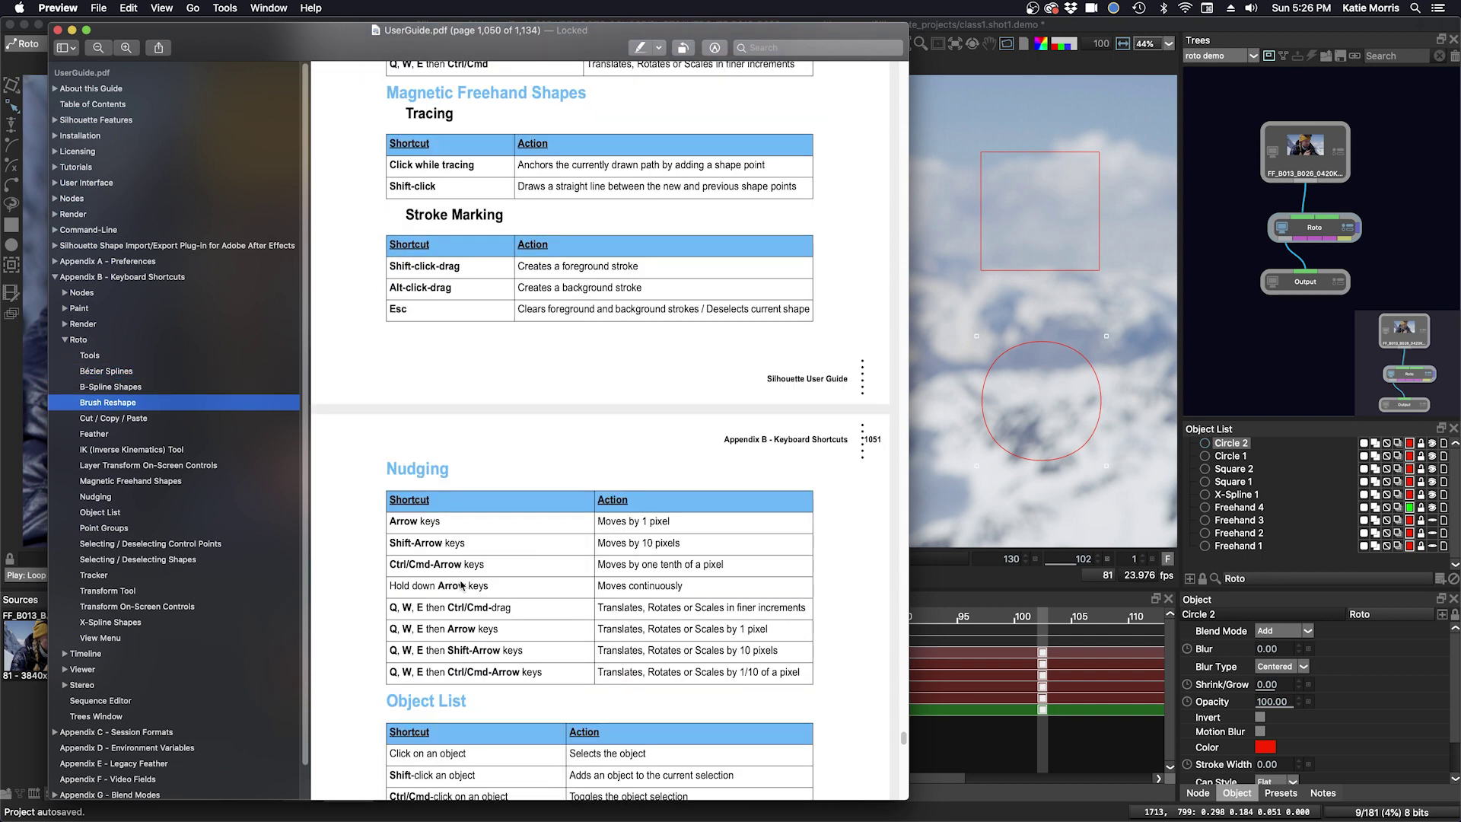
Step: Search the guide for "edge snapping", read the Roto Features, X-Spline and X-Spline (S) entries, and close the guide
left_click(763, 49)
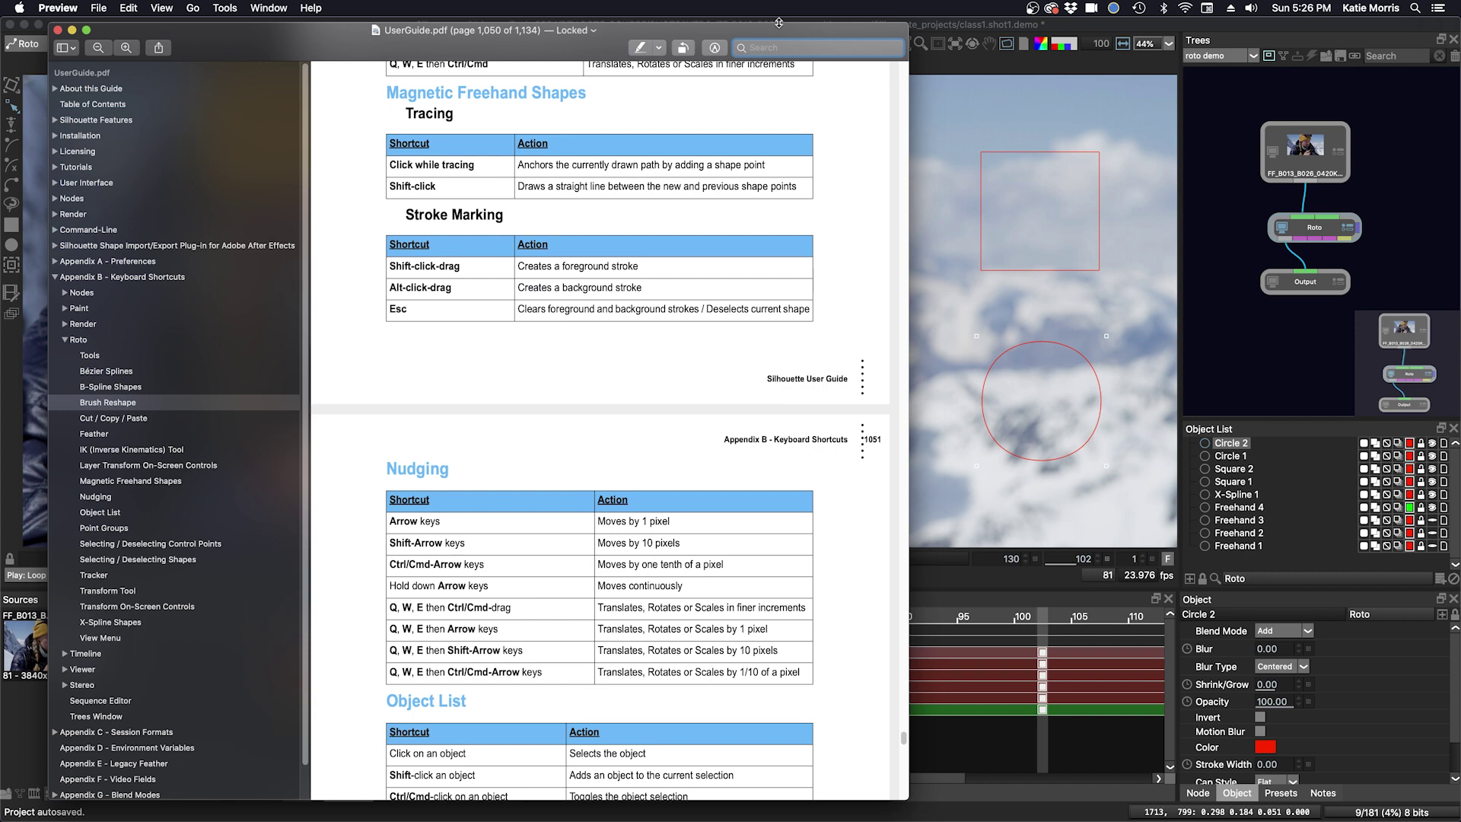
type("edge snapping")
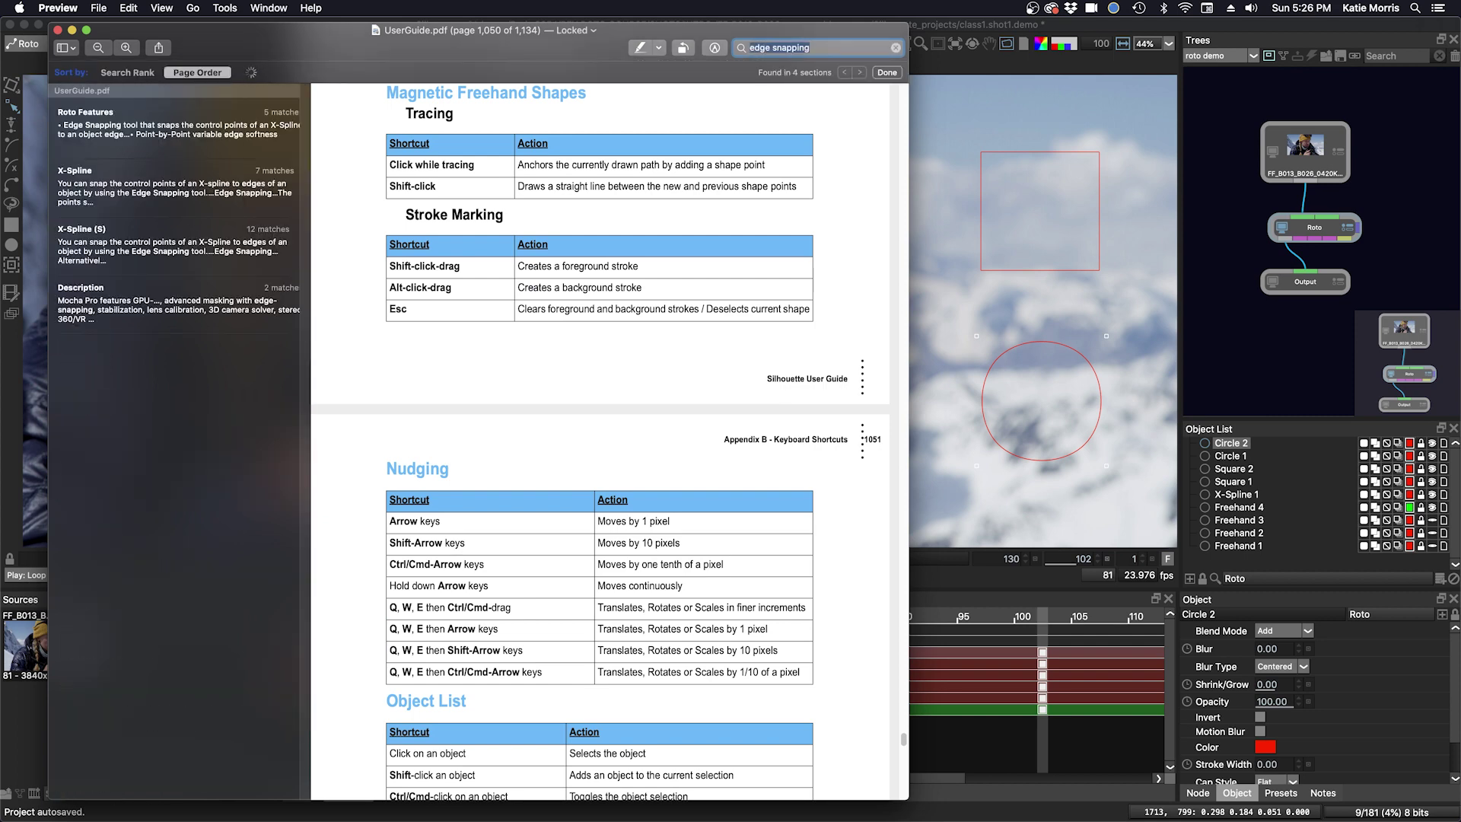
key("Return")
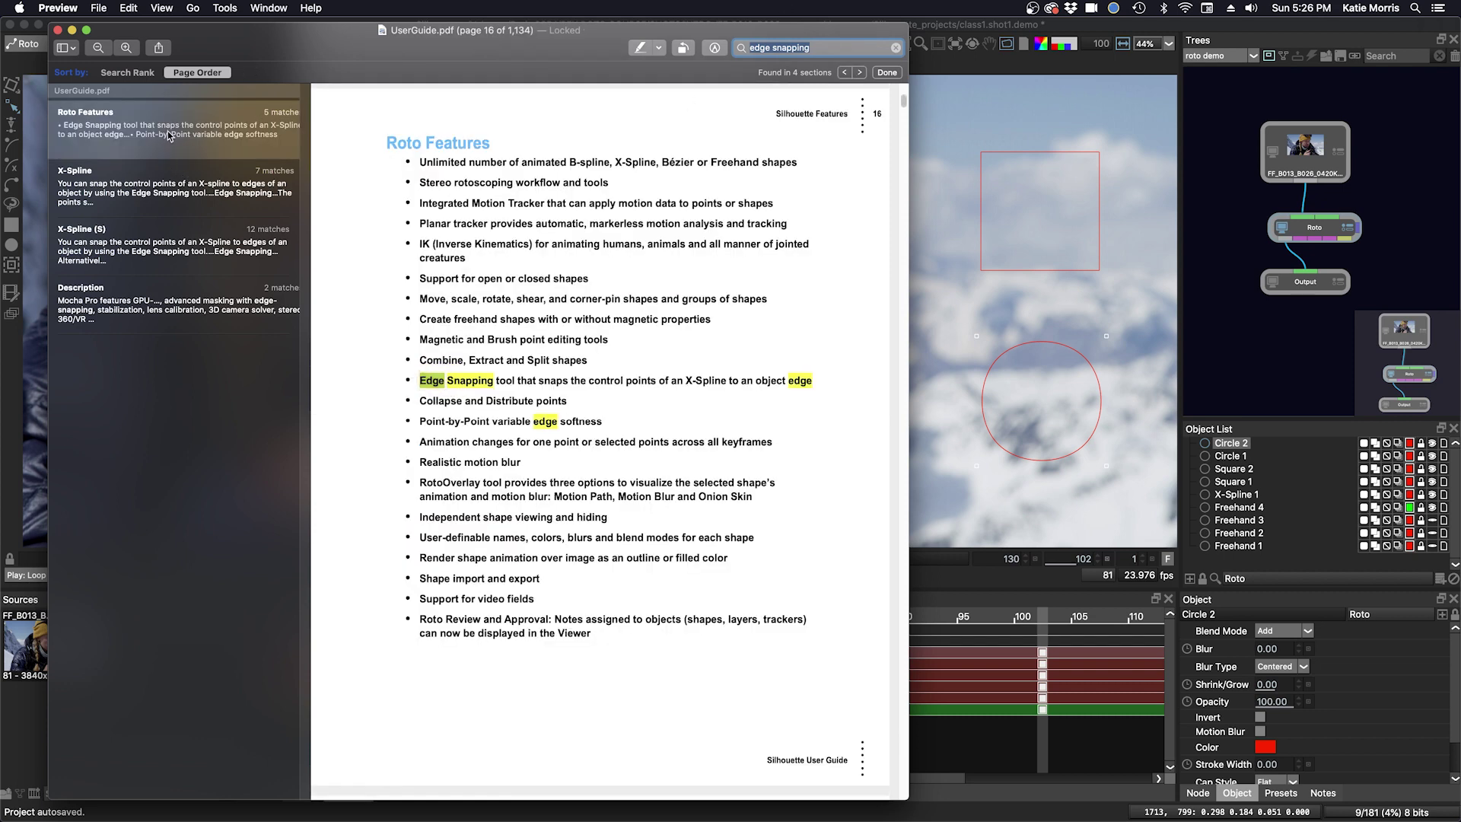
left_click(157, 194)
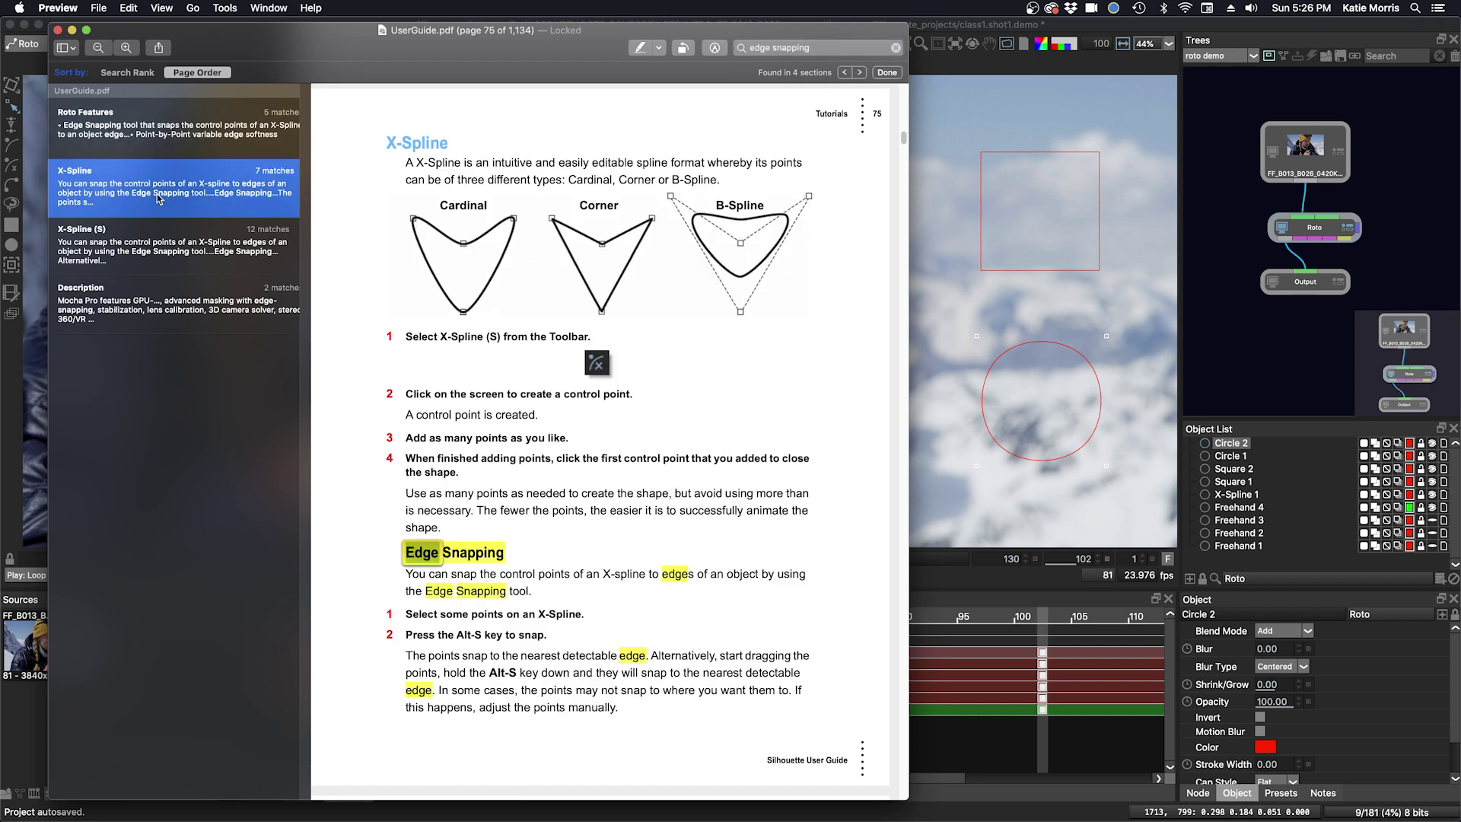
left_click(149, 244)
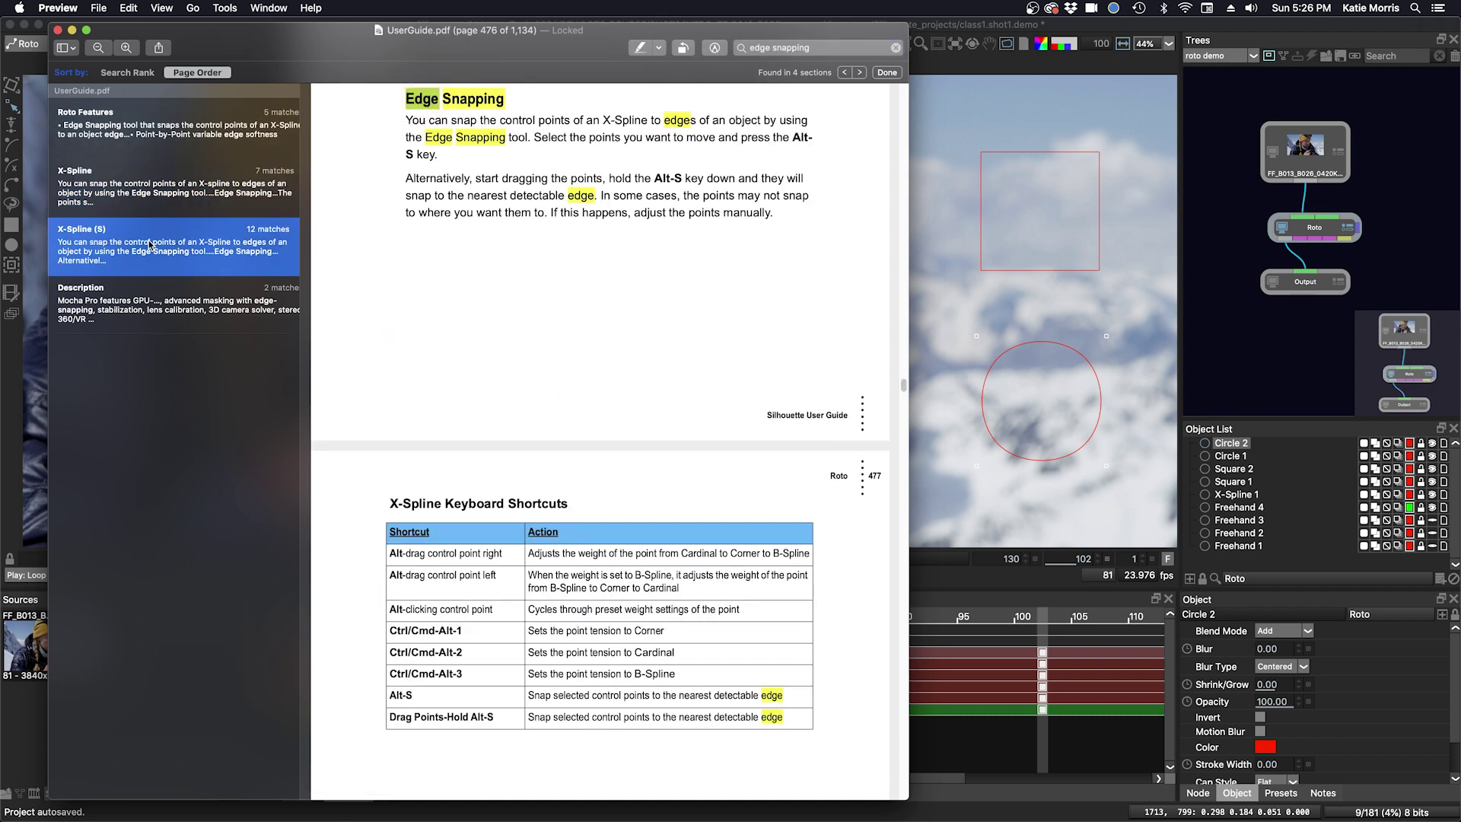
scroll(405, 295, "up", 2)
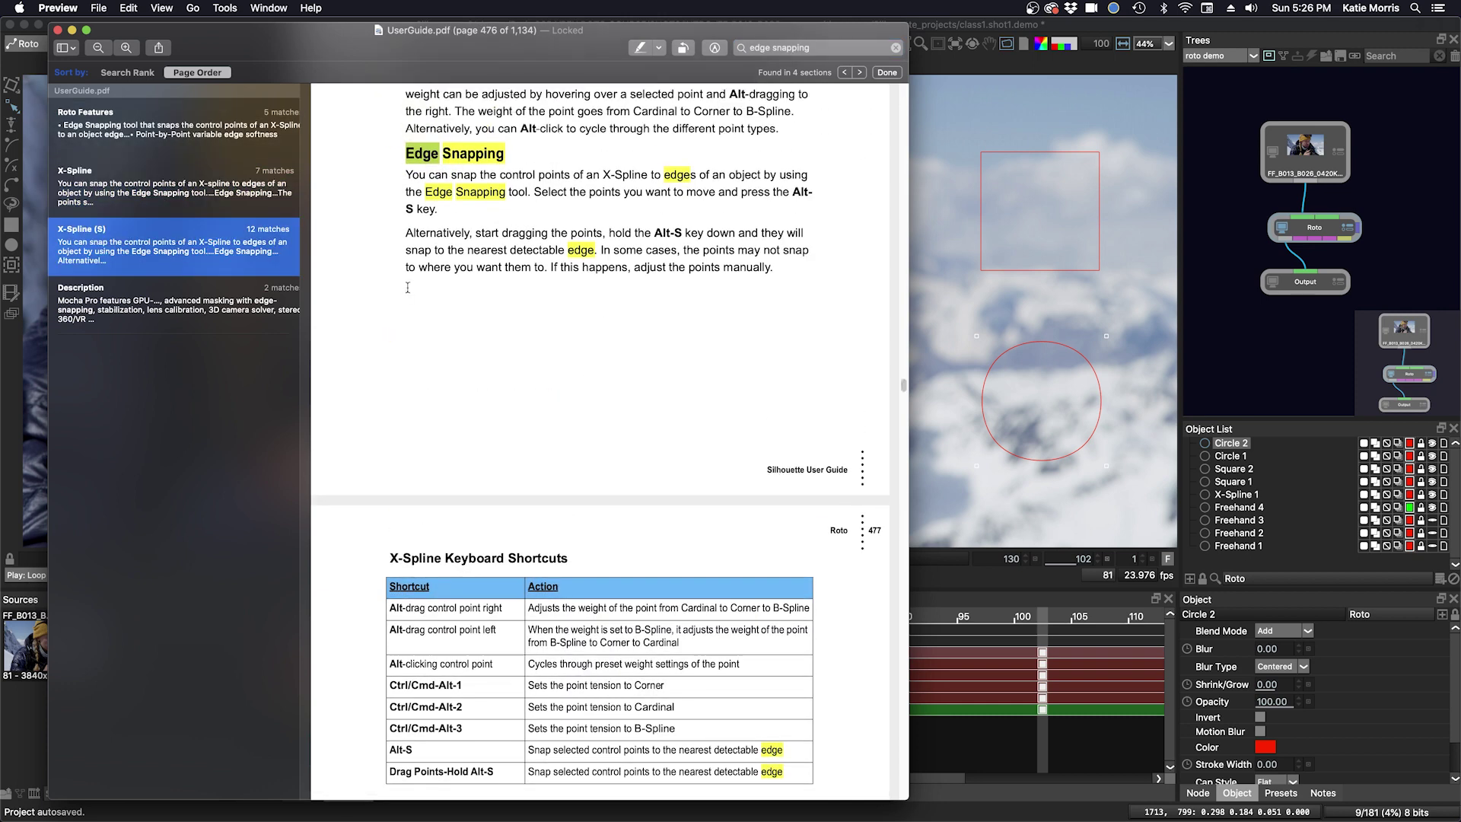
left_click(57, 31)
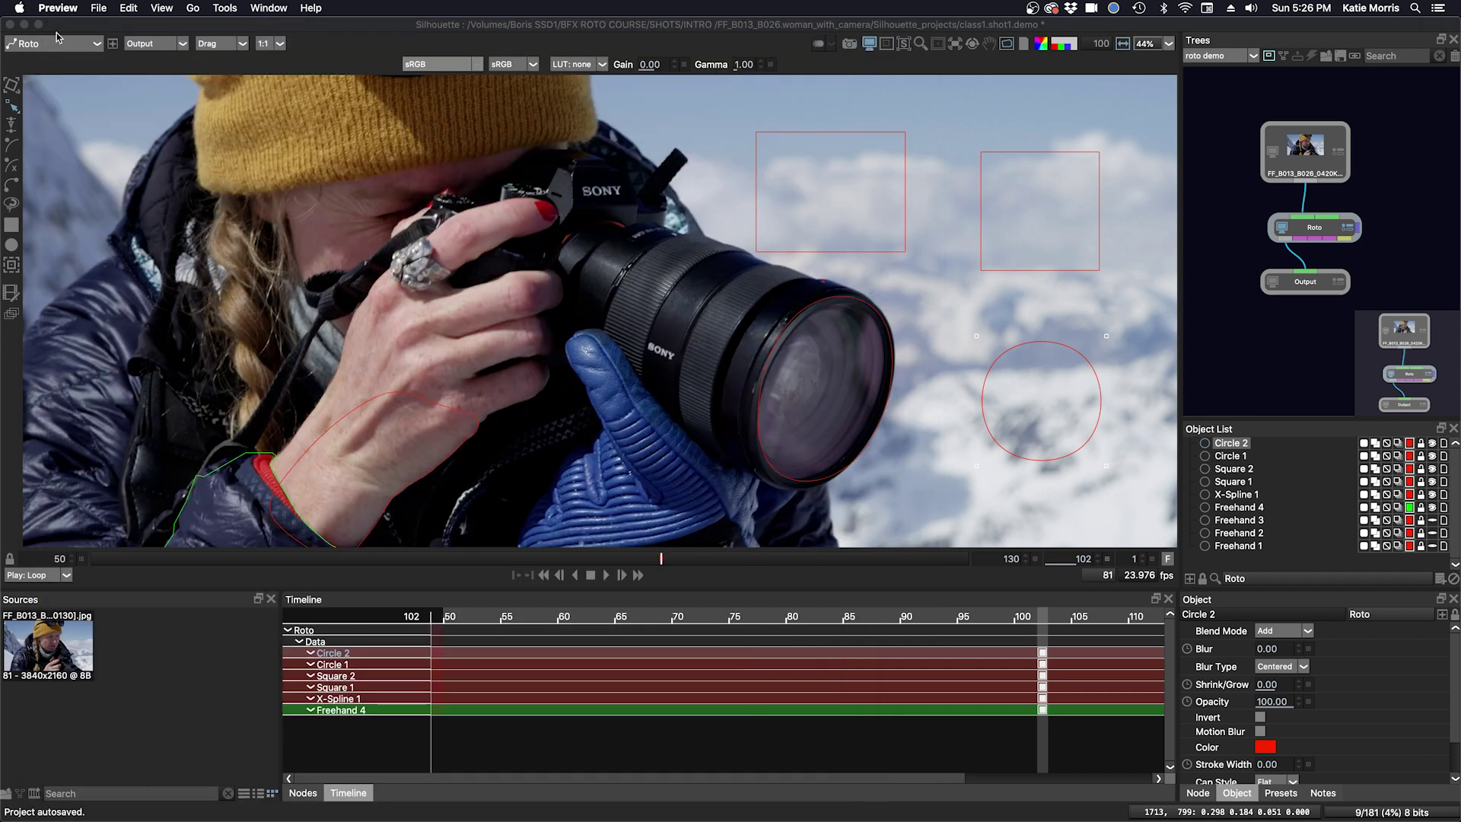